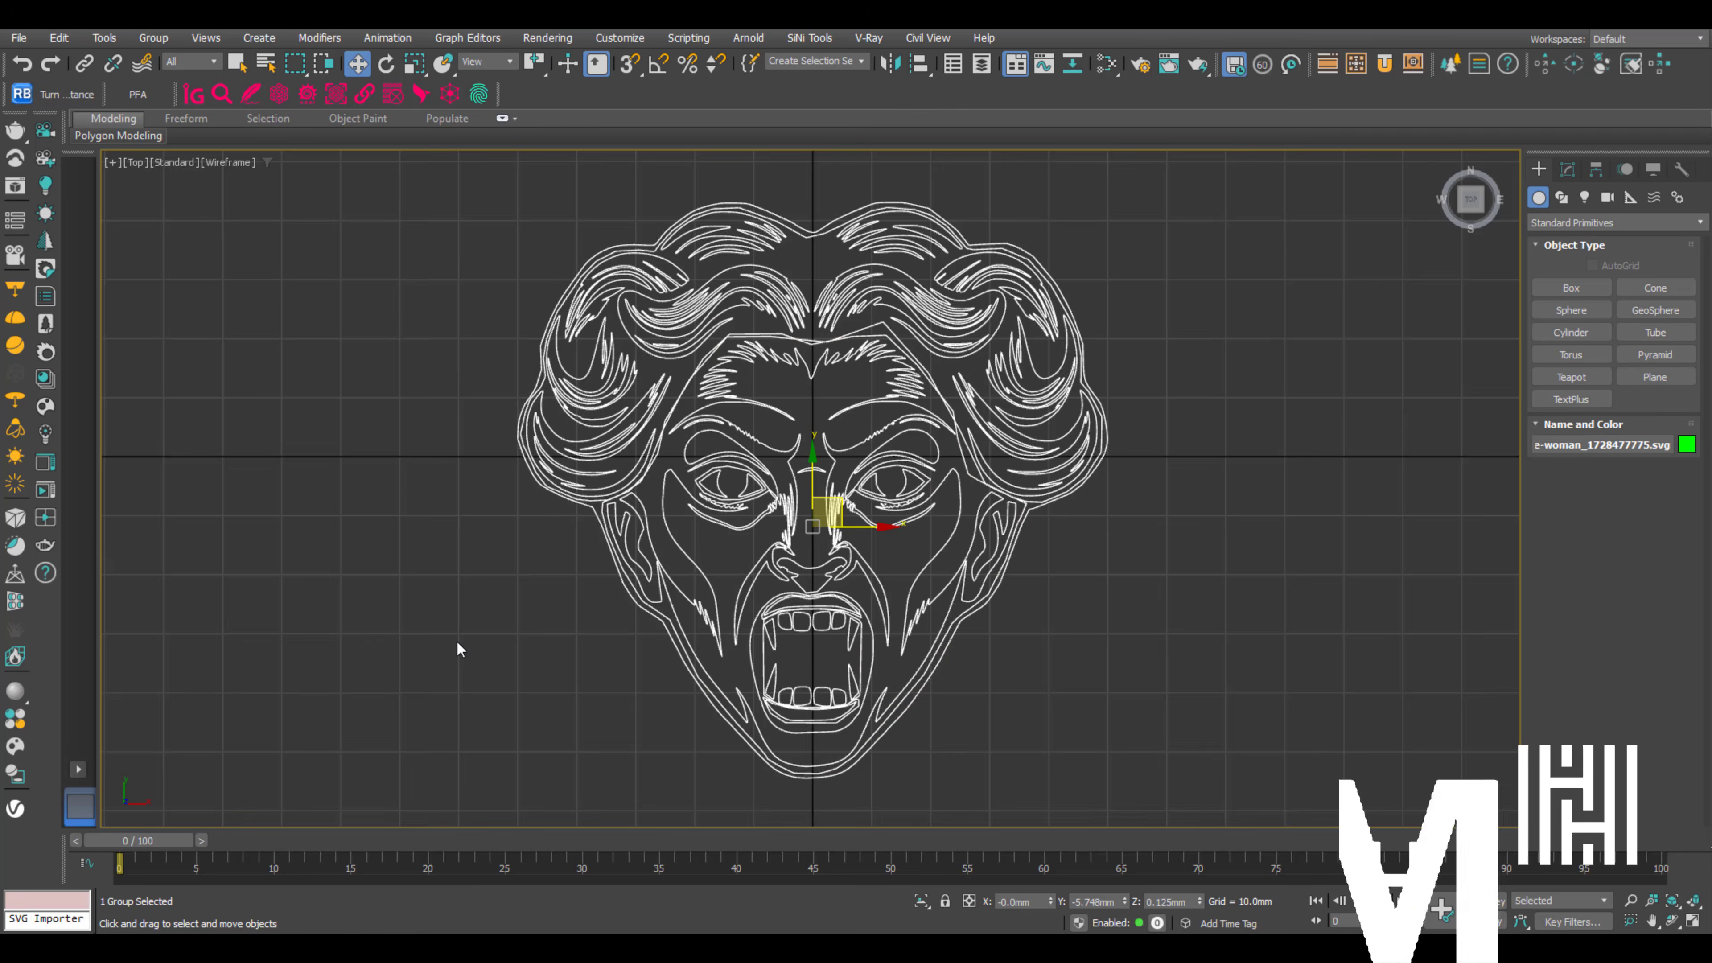
Show the imported woman's face artwork shaded in the perspective view with the grid hidden.
{"action": "key", "text": "F3"}
{"action": "left_click", "coordinate": [543, 617]}
{"action": "key", "text": "p"}
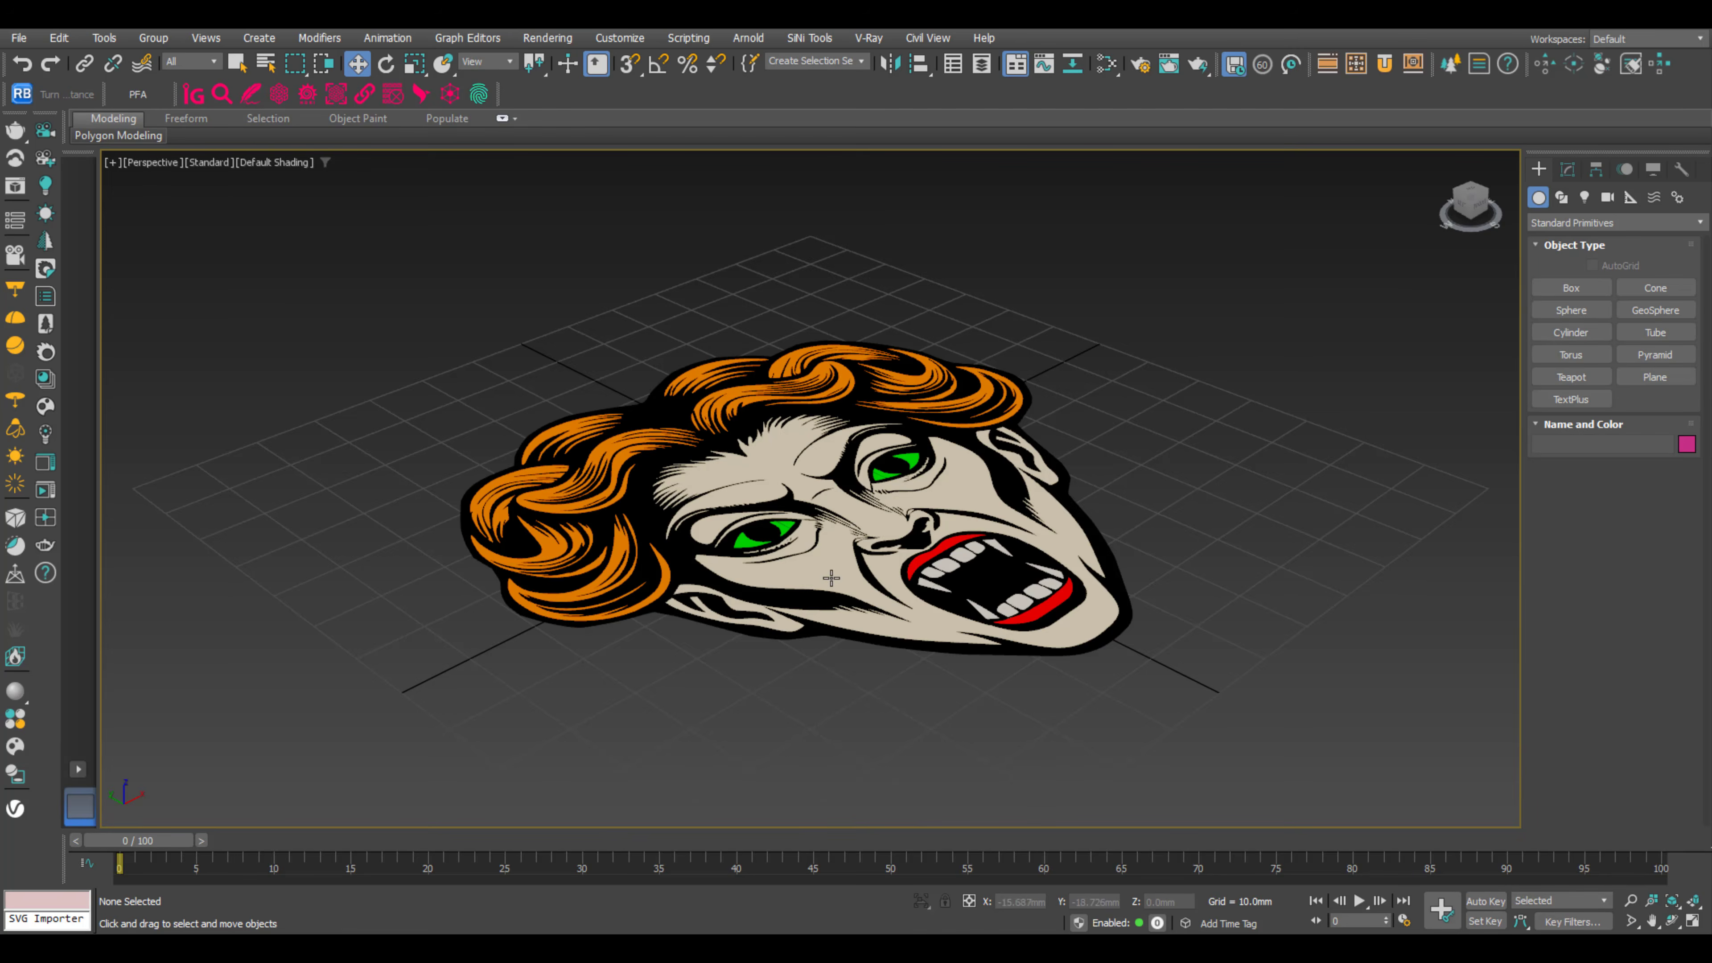
{"action": "middle_click_drag", "start_coordinate": [806, 444], "coordinate": [876, 506], "text": "alt"}
{"action": "key", "text": "g"}
{"action": "left_click", "coordinate": [1469, 199]}
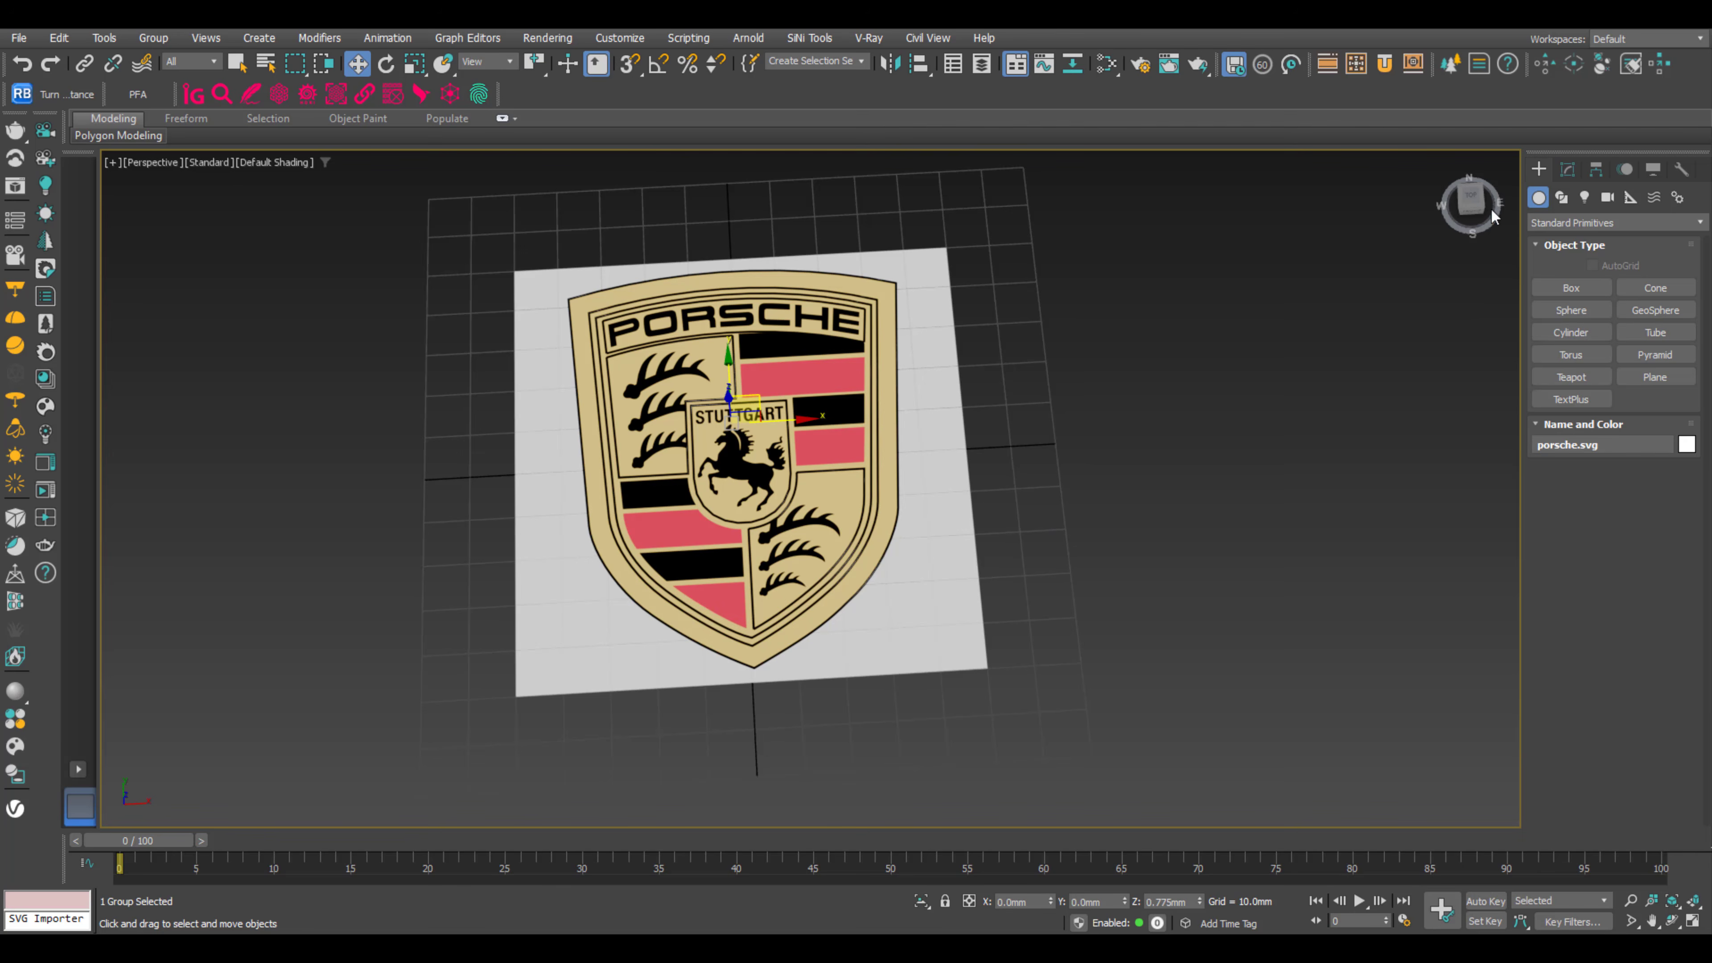
Open the porsche.svg group and delete the white background square behind the crest.
{"action": "left_click", "coordinate": [1568, 170]}
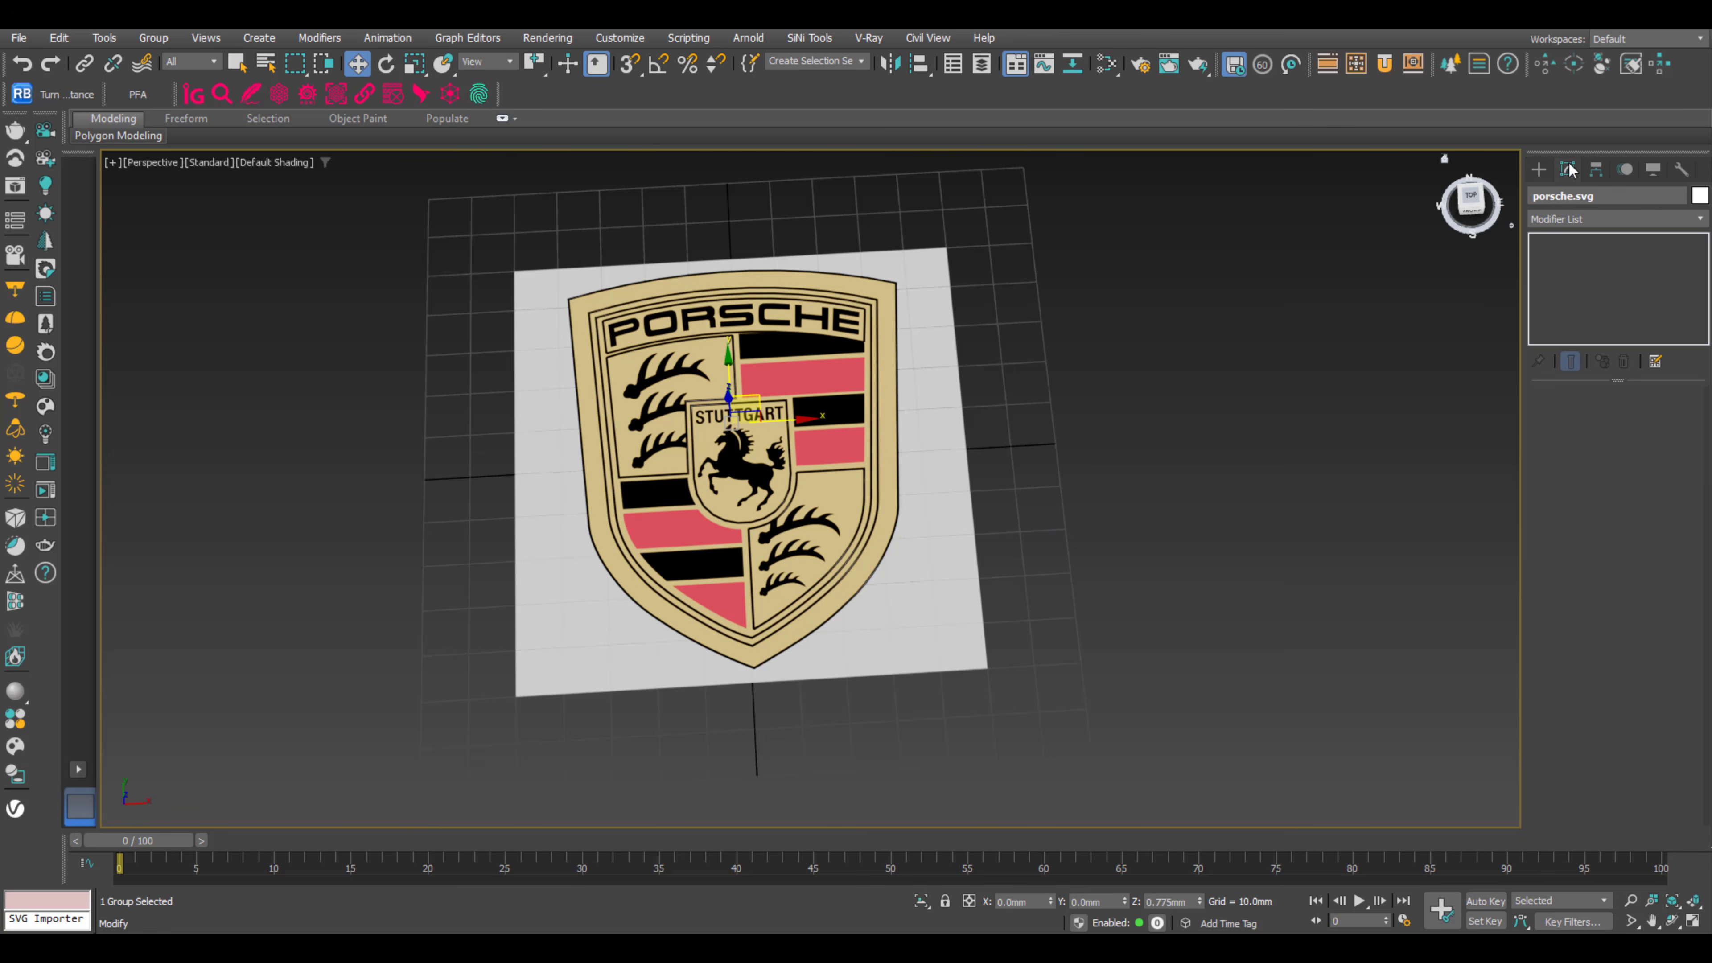
{"action": "left_click", "coordinate": [153, 38]}
{"action": "left_click", "coordinate": [168, 112]}
{"action": "left_click", "coordinate": [950, 395]}
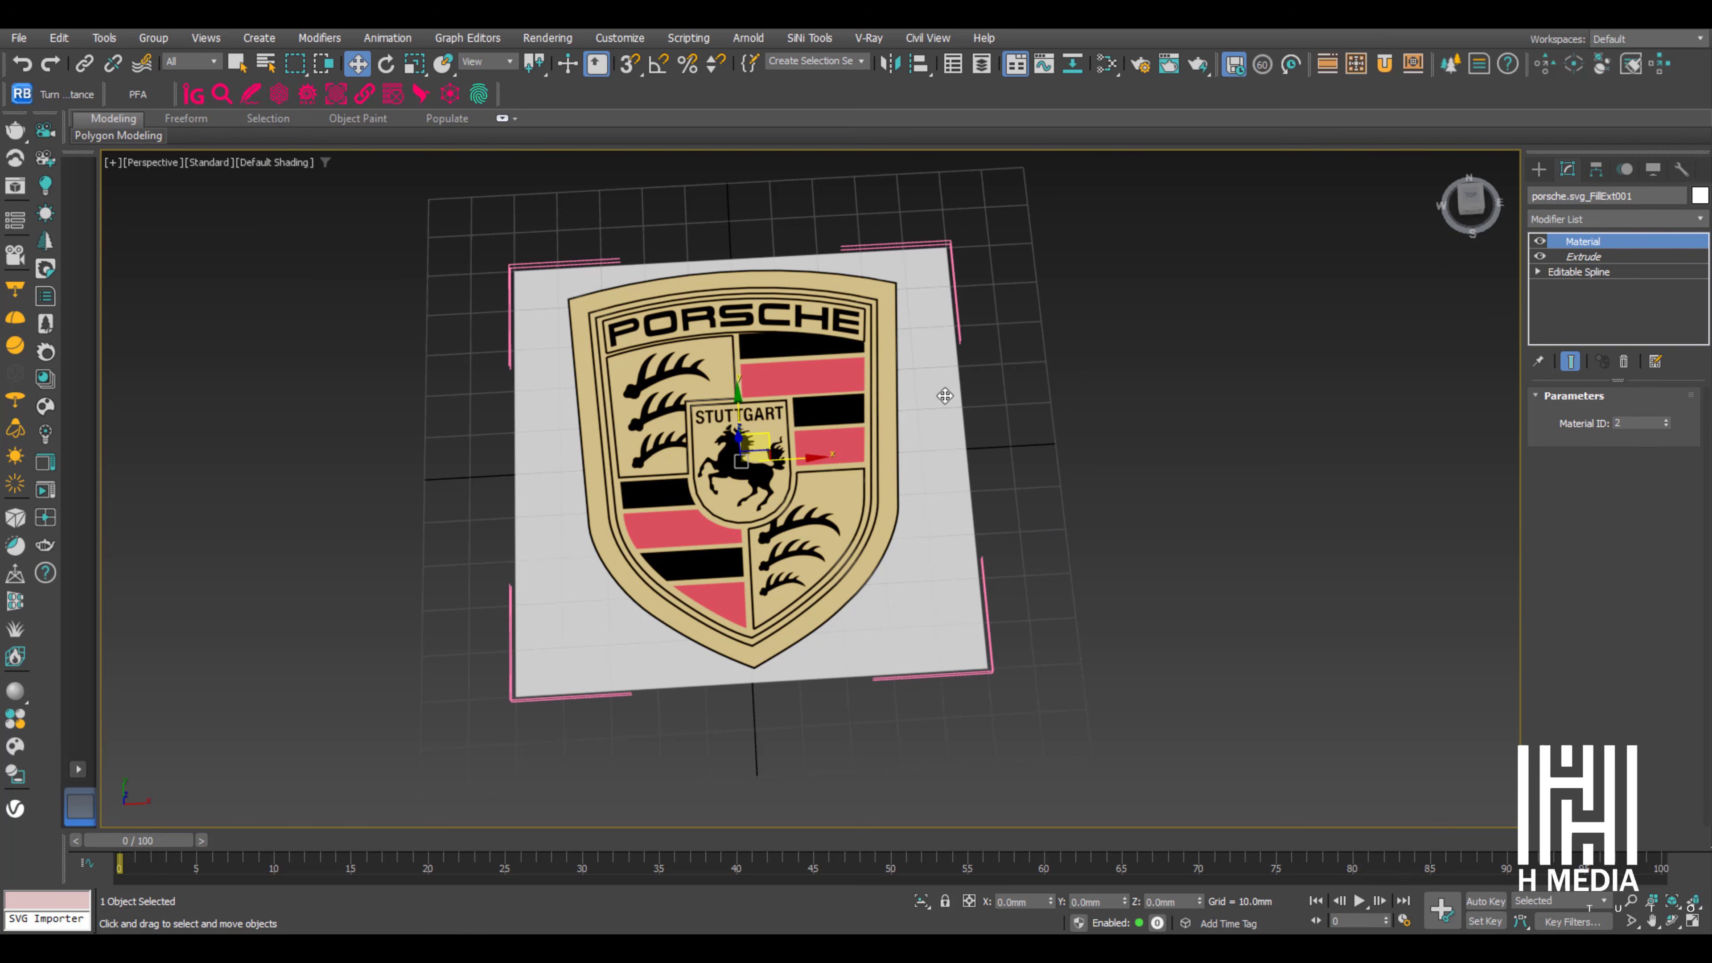
{"action": "key", "text": "Delete"}
Select the crest's outer tan shape and toggle the visibility of its Extrude and Material modifiers.
{"action": "scroll", "coordinate": [753, 451], "scroll_direction": "up", "scroll_amount": 5}
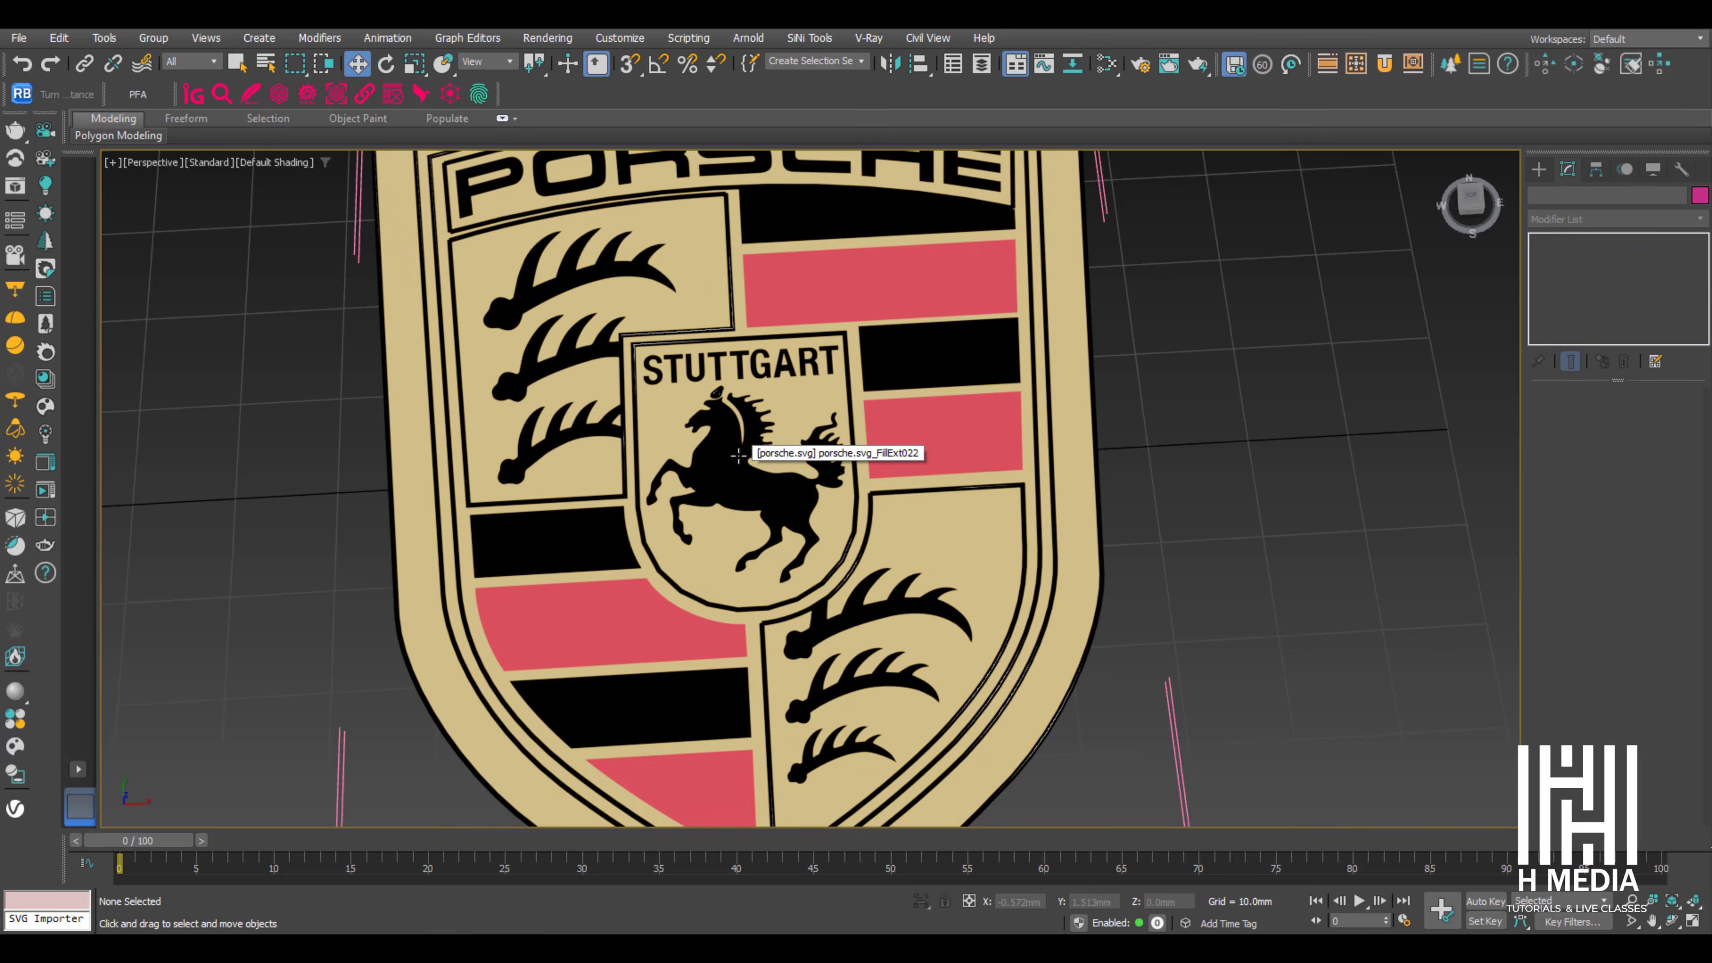
{"action": "scroll", "coordinate": [782, 445], "scroll_direction": "down", "scroll_amount": 3}
{"action": "middle_click_drag", "start_coordinate": [802, 442], "coordinate": [876, 517], "text": "alt"}
{"action": "scroll", "coordinate": [816, 429], "scroll_direction": "up", "scroll_amount": 6}
{"action": "scroll", "coordinate": [832, 439], "scroll_direction": "down", "scroll_amount": 5}
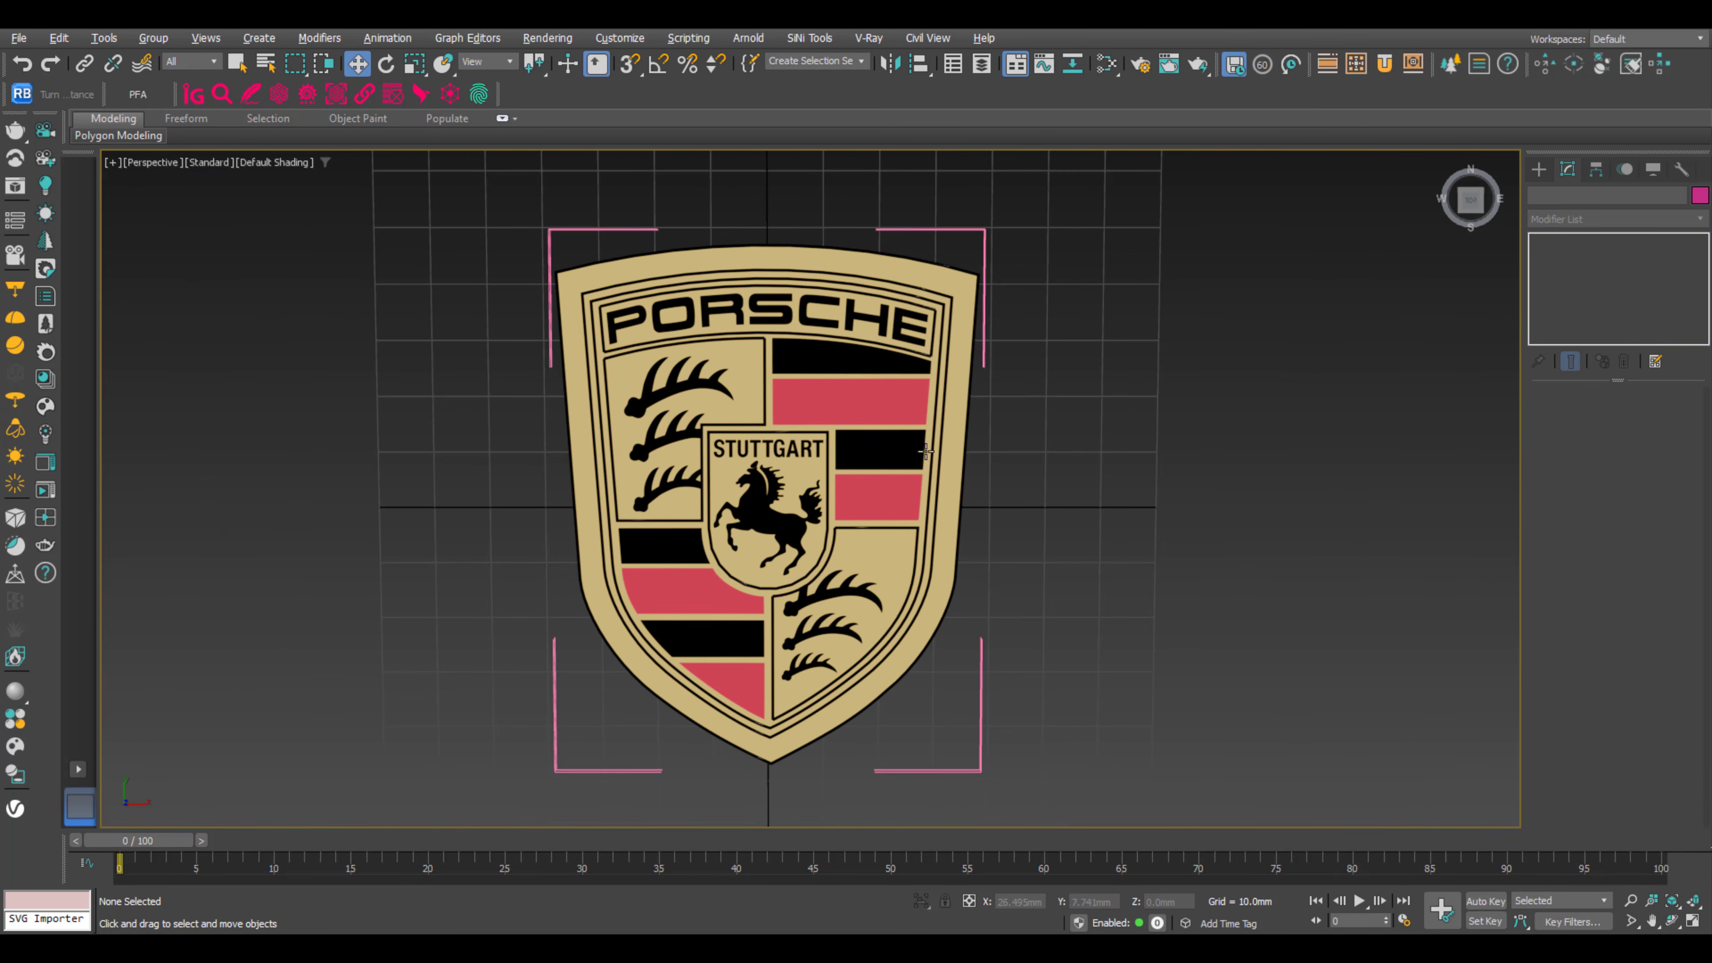
{"action": "left_click", "coordinate": [963, 365]}
{"action": "middle_click_drag", "start_coordinate": [963, 365], "coordinate": [949, 450], "text": "alt"}
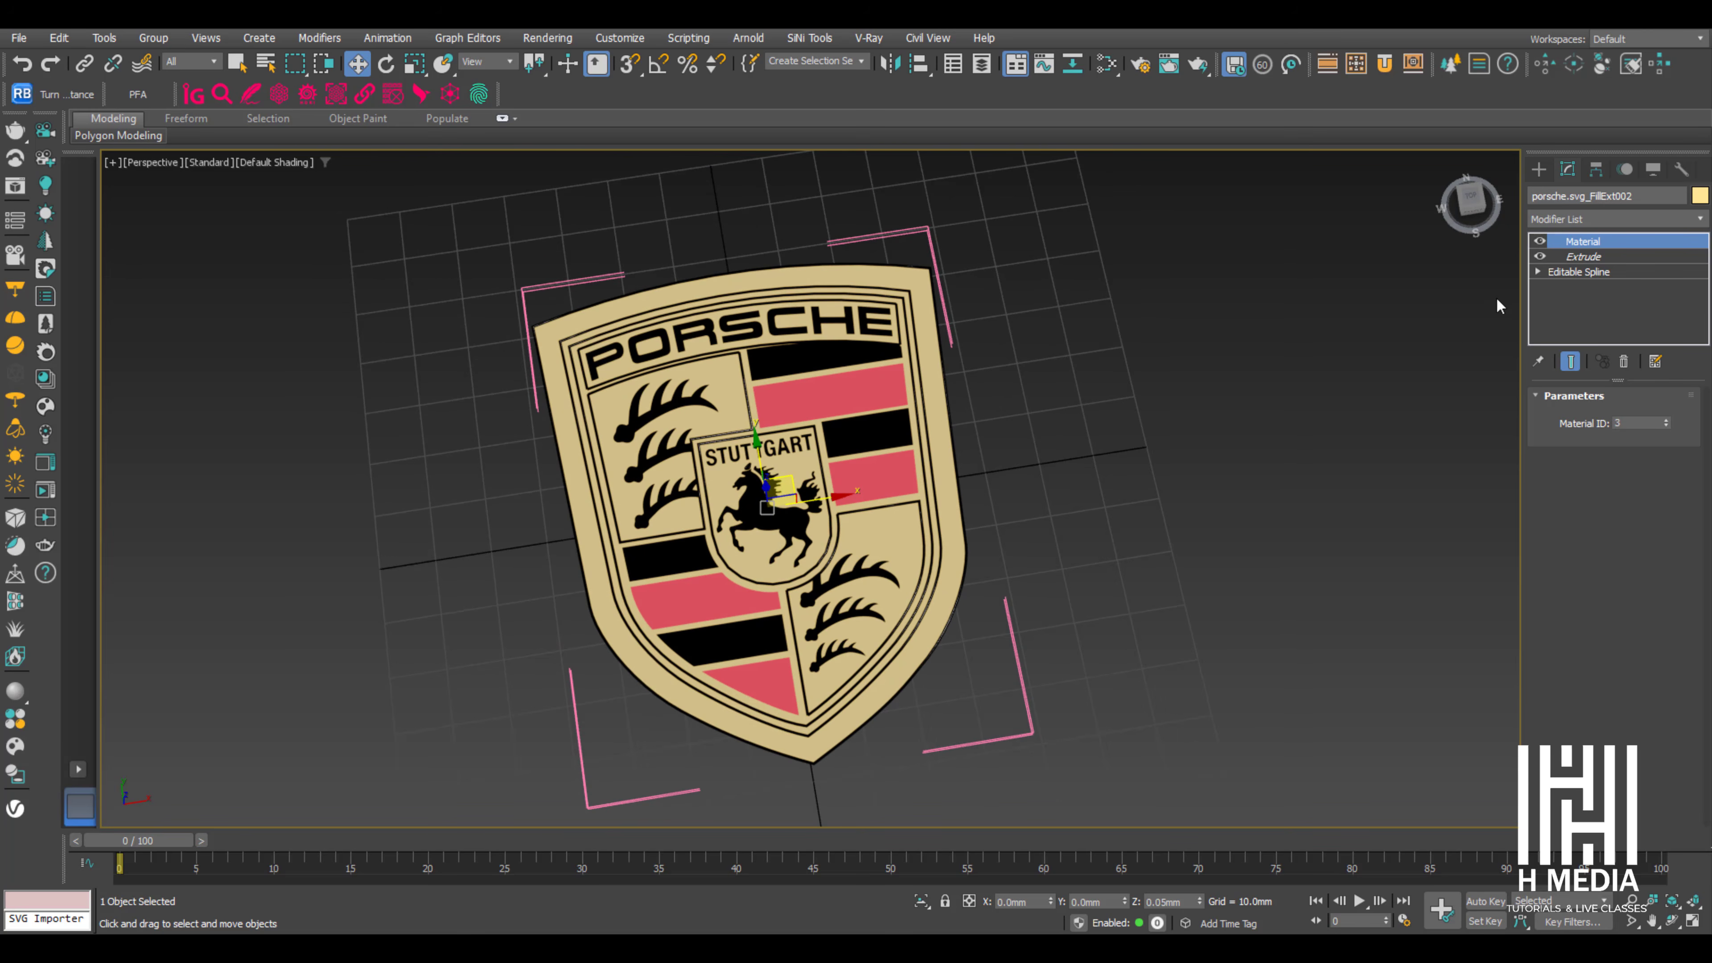
{"action": "left_click", "coordinate": [1539, 256]}
{"action": "left_click", "coordinate": [1539, 240]}
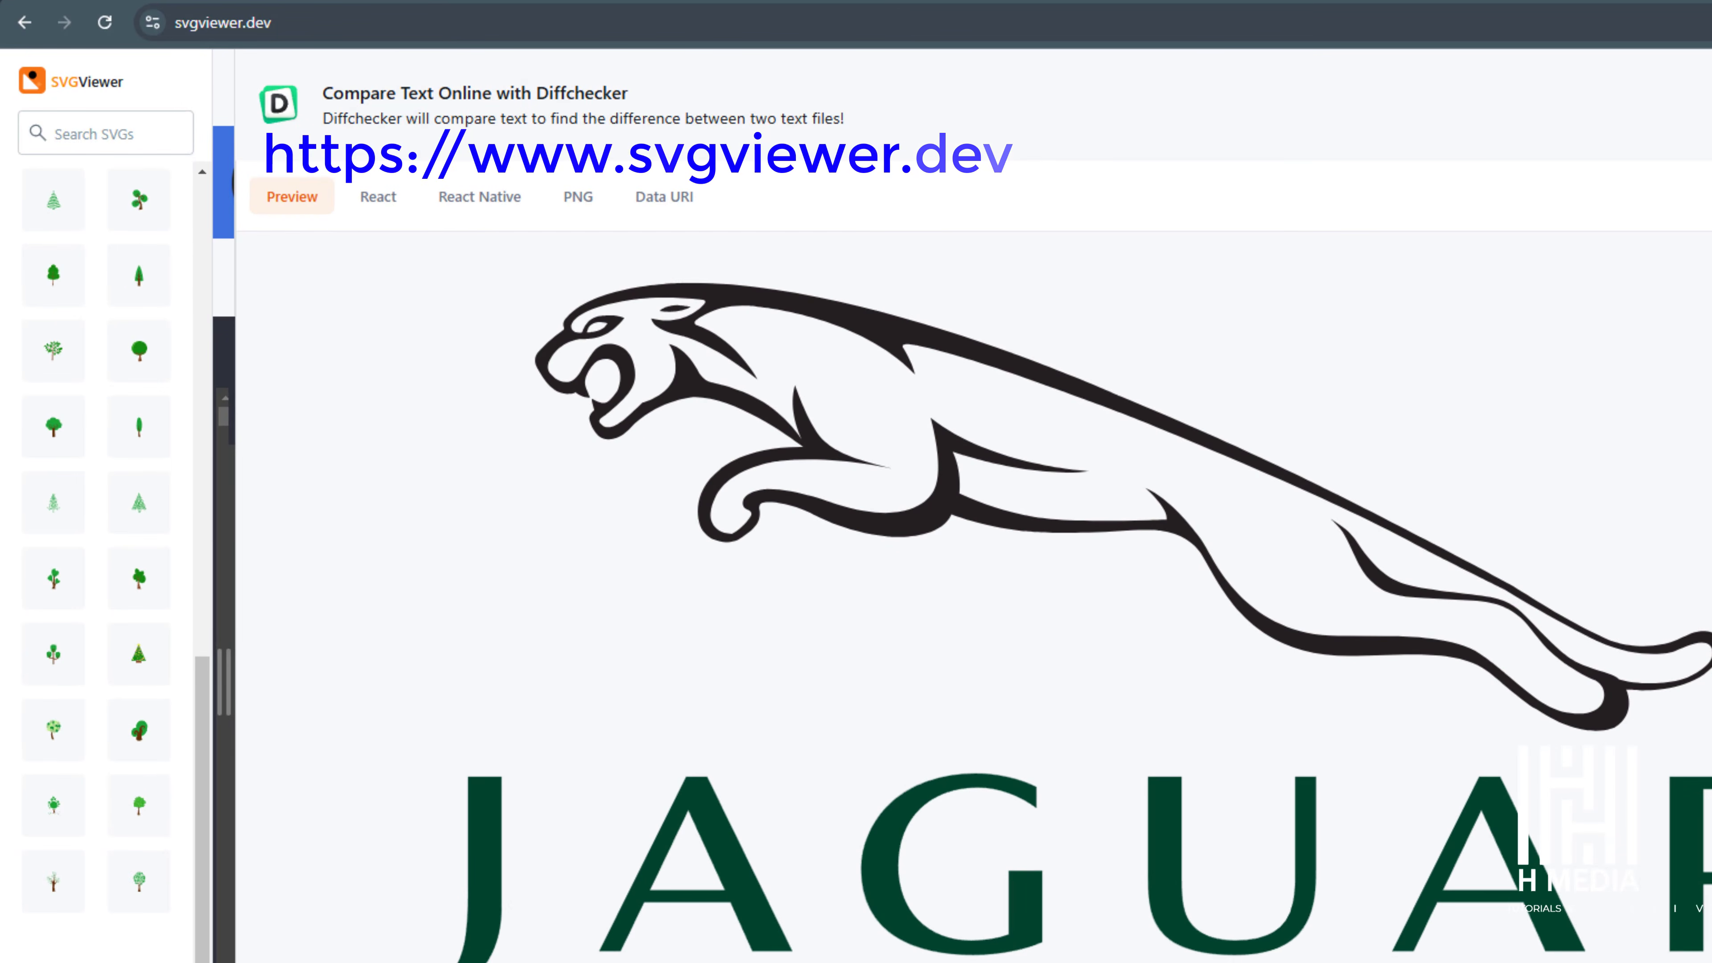
Switch to svgviewer.dev in the browser and examine the Jaguar logo preview.
{"action": "scroll", "coordinate": [1179, 560], "scroll_direction": "down", "scroll_amount": 3}
{"action": "left_click_drag", "start_coordinate": [1045, 580], "coordinate": [910, 597]}
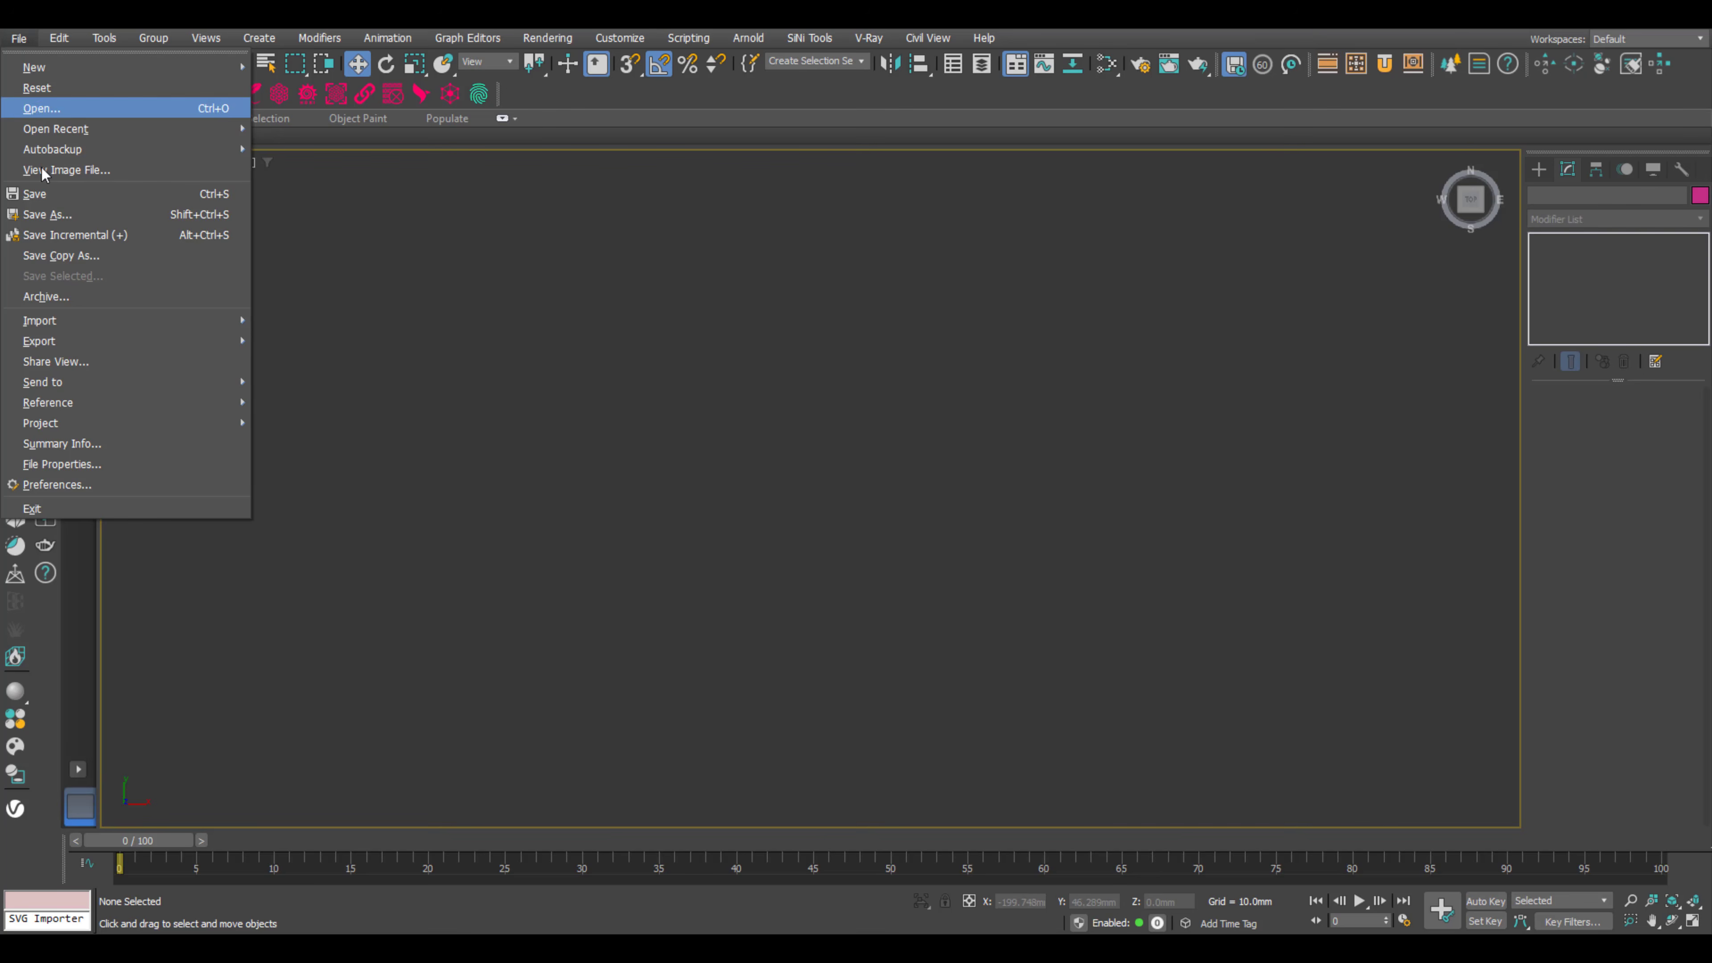
Switch to 3ds Max and choose the jaguar SVG file for import.
{"action": "mouse_move", "coordinate": [99, 321]}
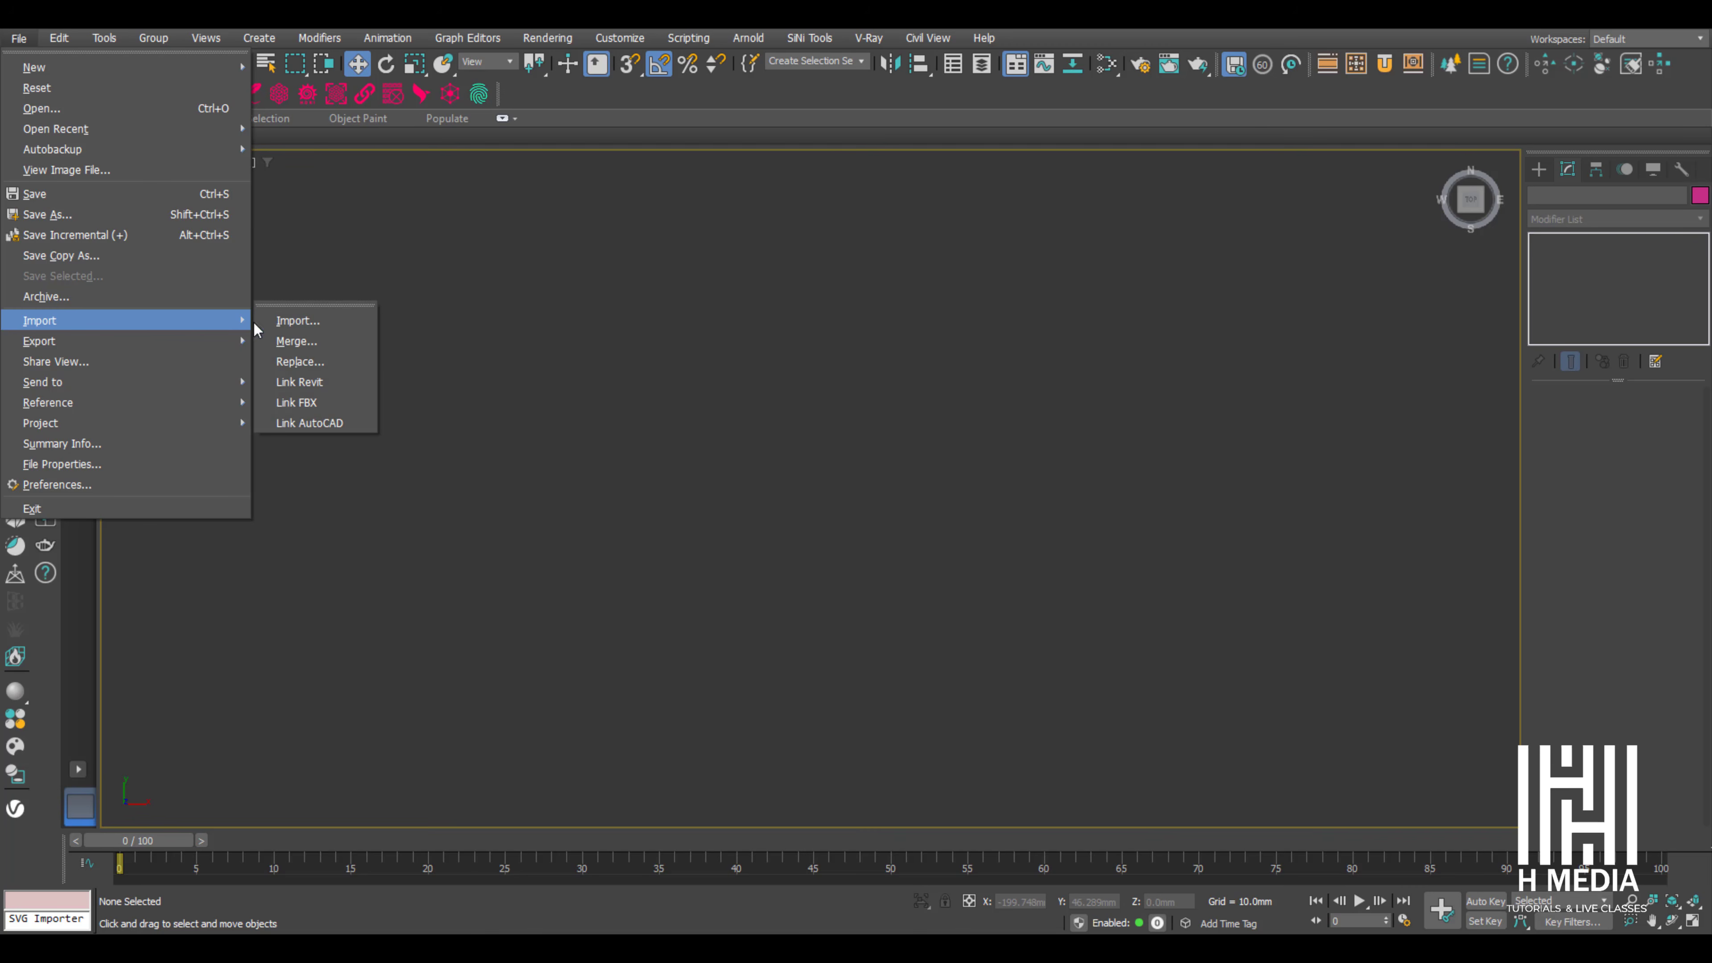
{"action": "left_click", "coordinate": [346, 327]}
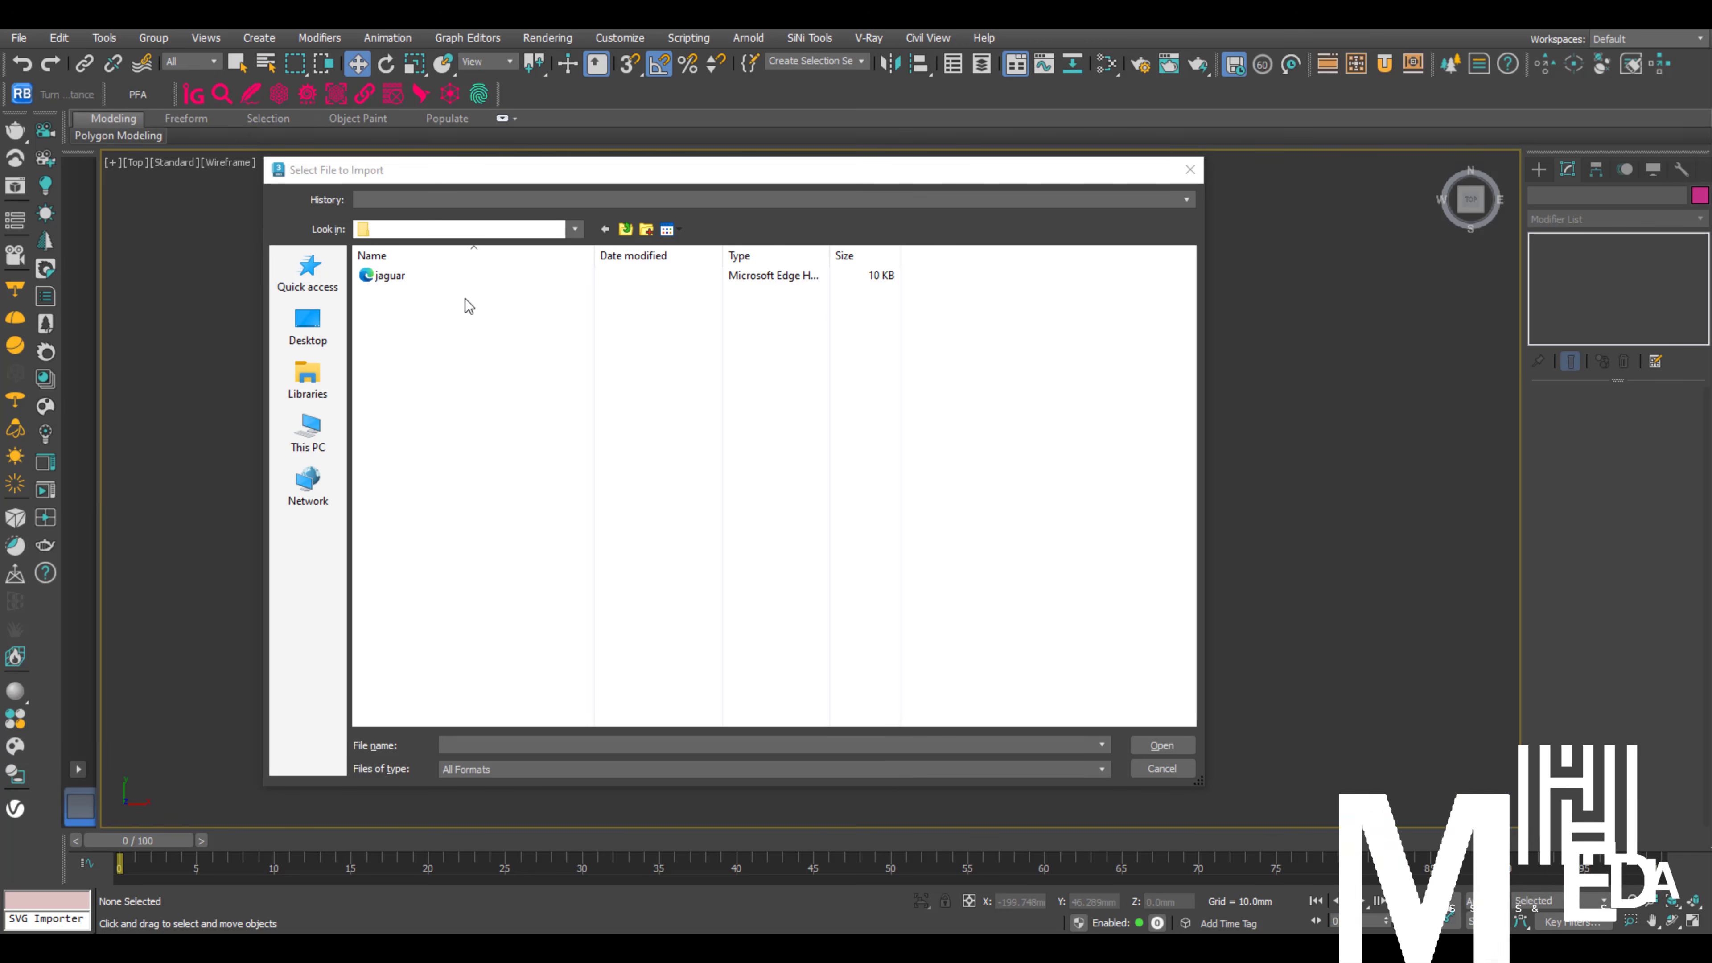
{"action": "left_click", "coordinate": [400, 276]}
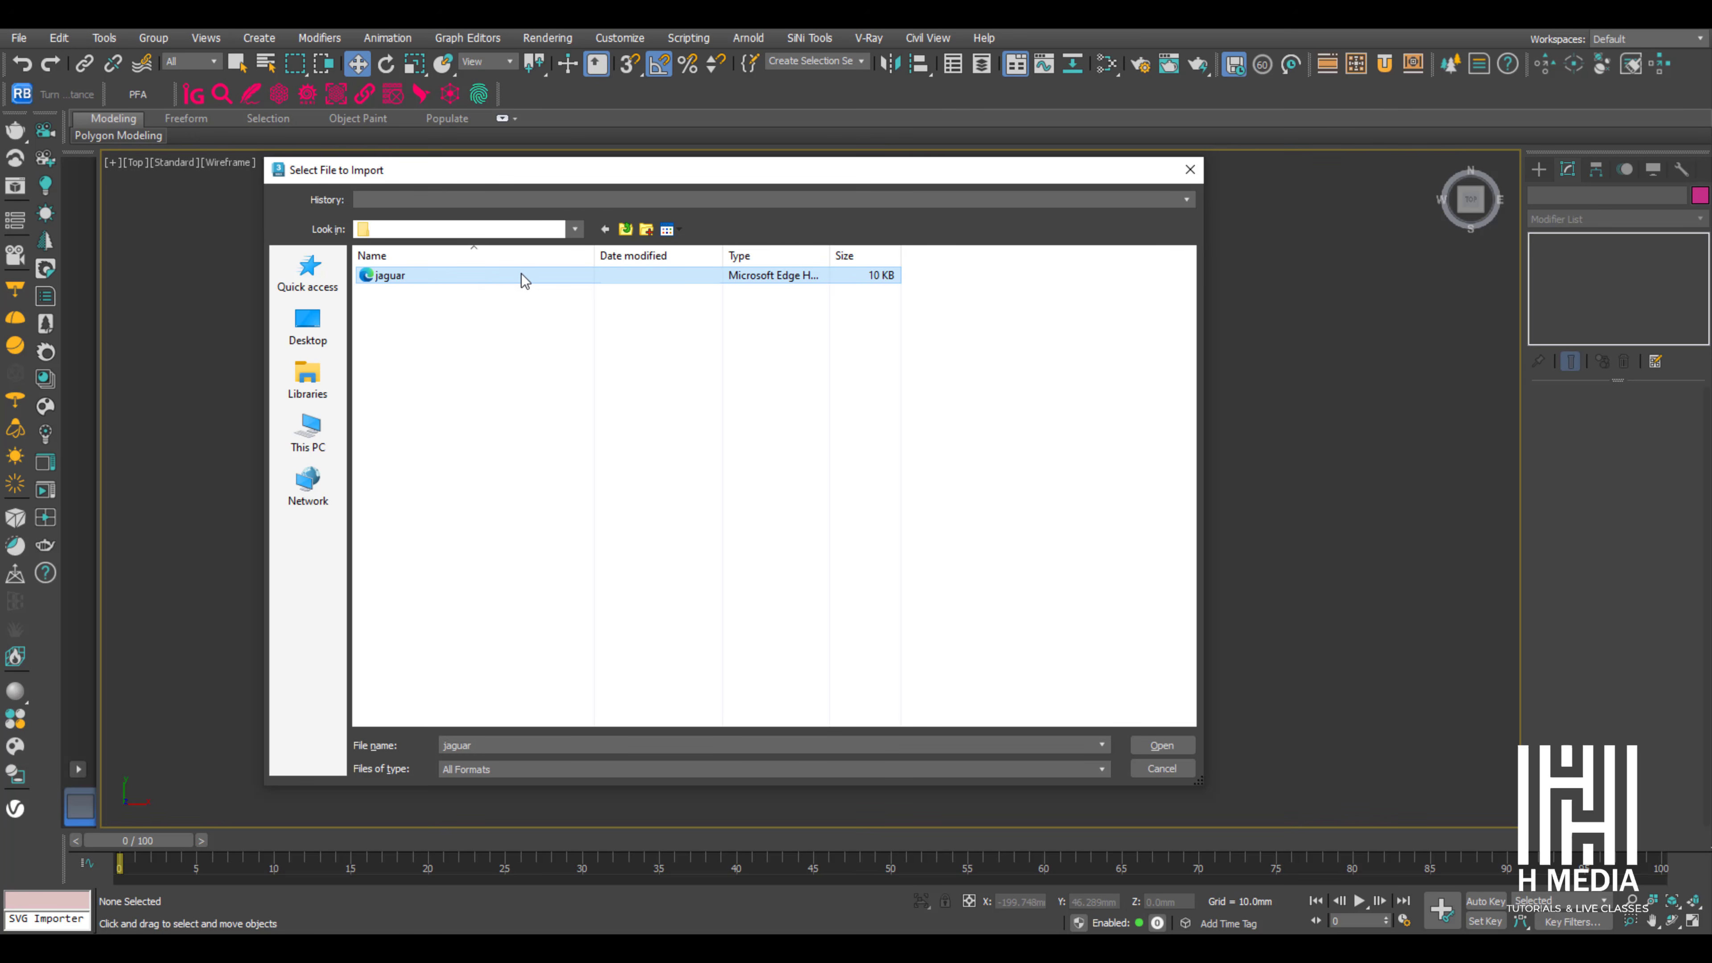
{"action": "left_click", "coordinate": [1145, 742]}
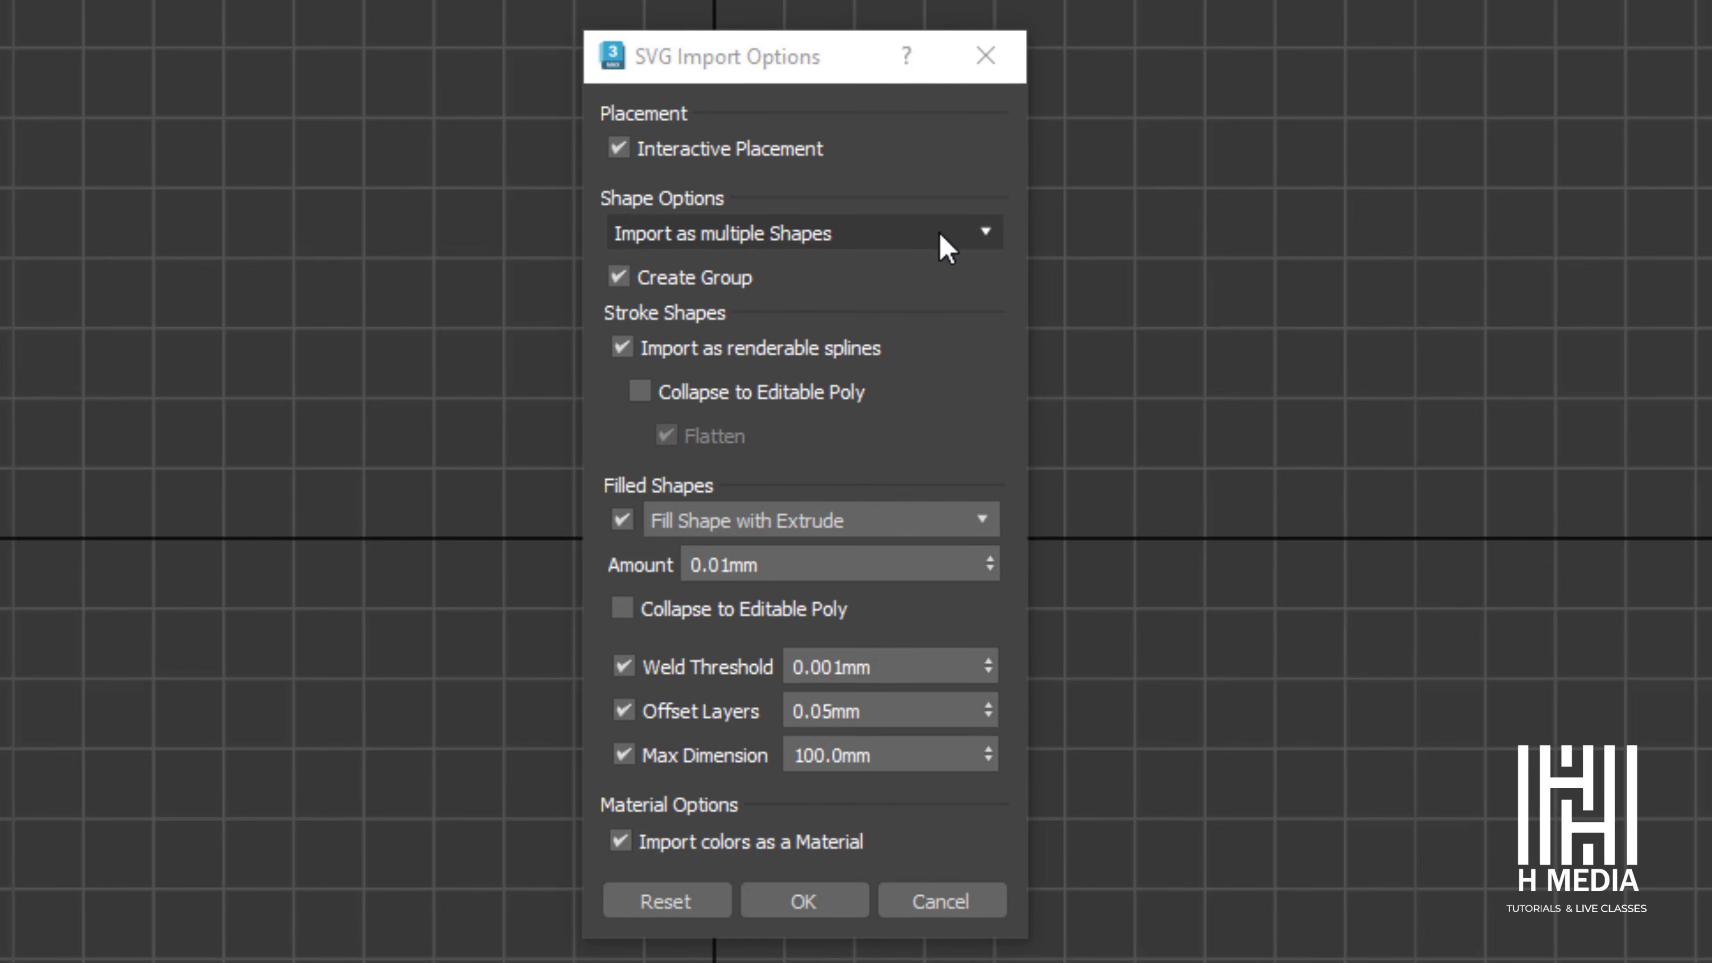
Choose Import as multiple Shapes and keep Fill Shape with Extrude for the filled shapes in the SVG import options.
{"action": "left_click", "coordinate": [941, 235]}
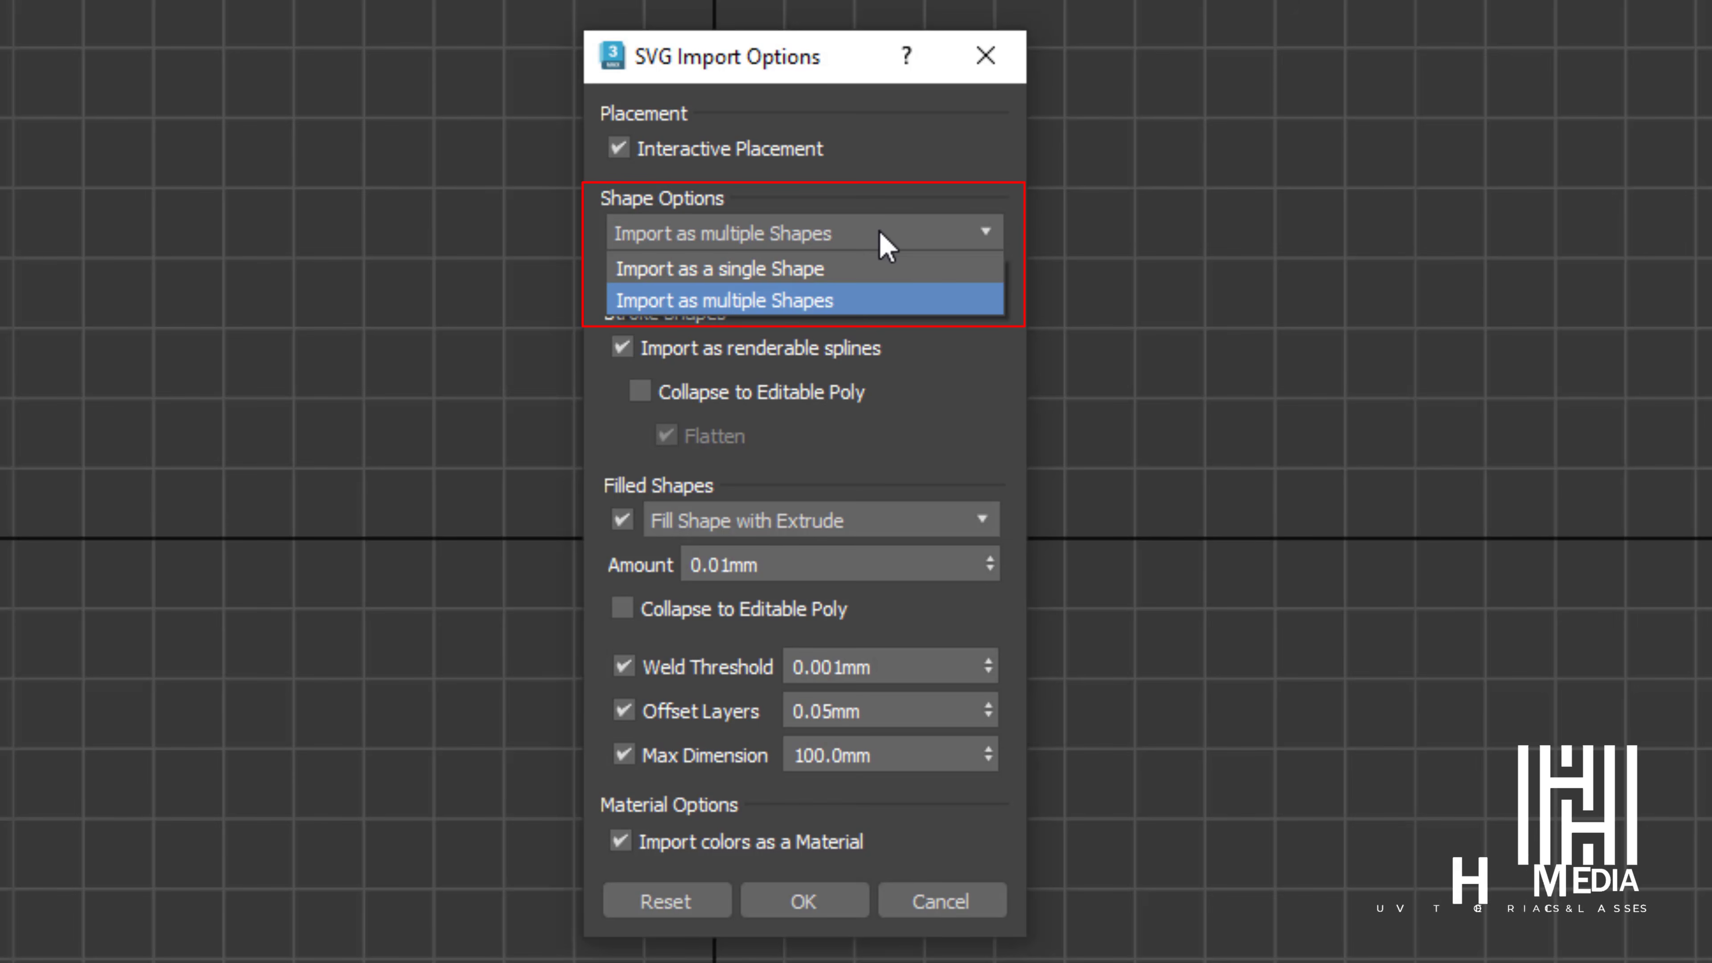
{"action": "left_click", "coordinate": [865, 290]}
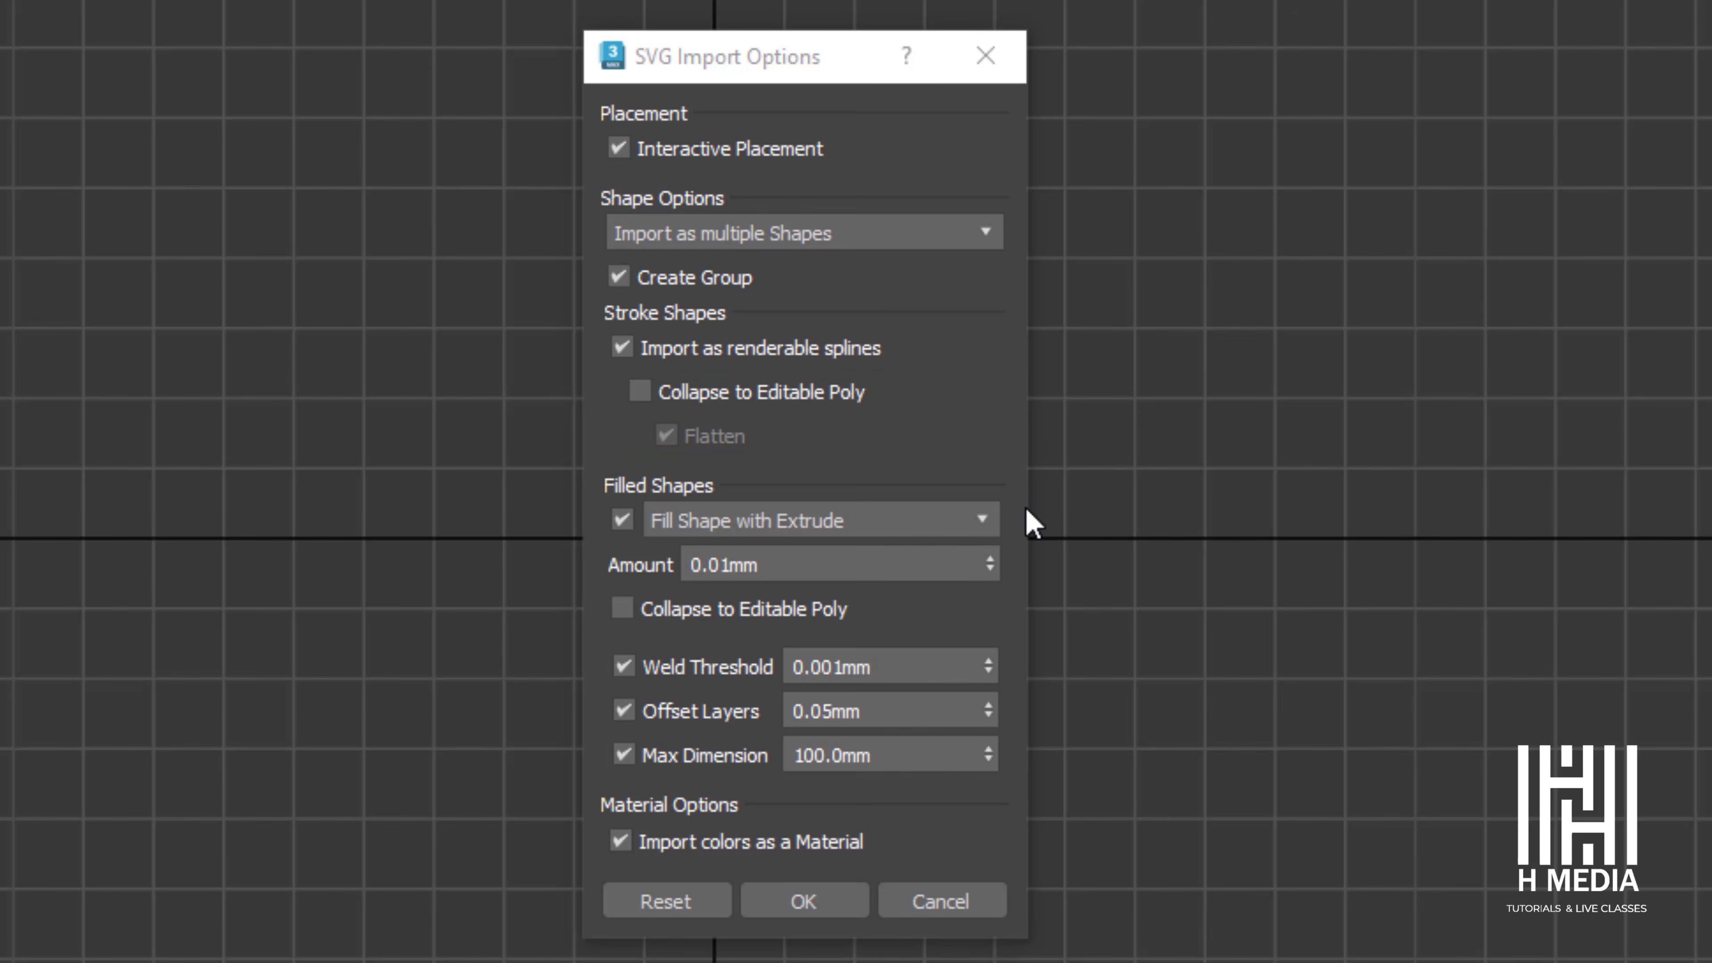
{"action": "left_click", "coordinate": [981, 519]}
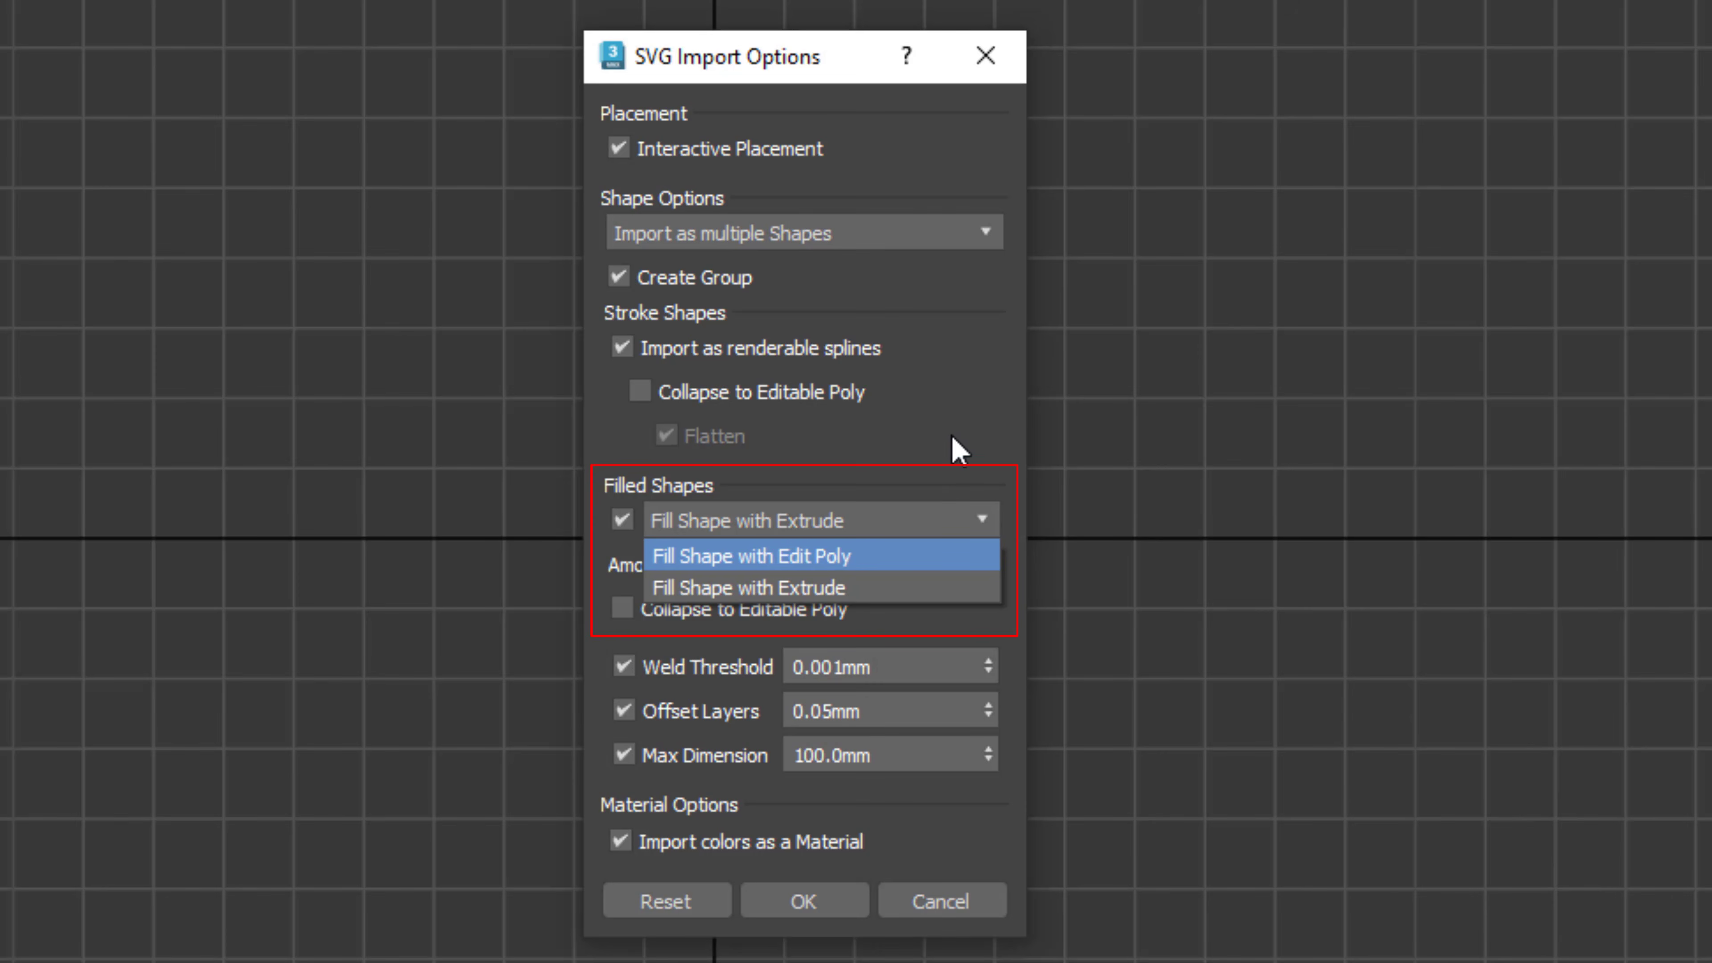
{"action": "left_click", "coordinate": [952, 436]}
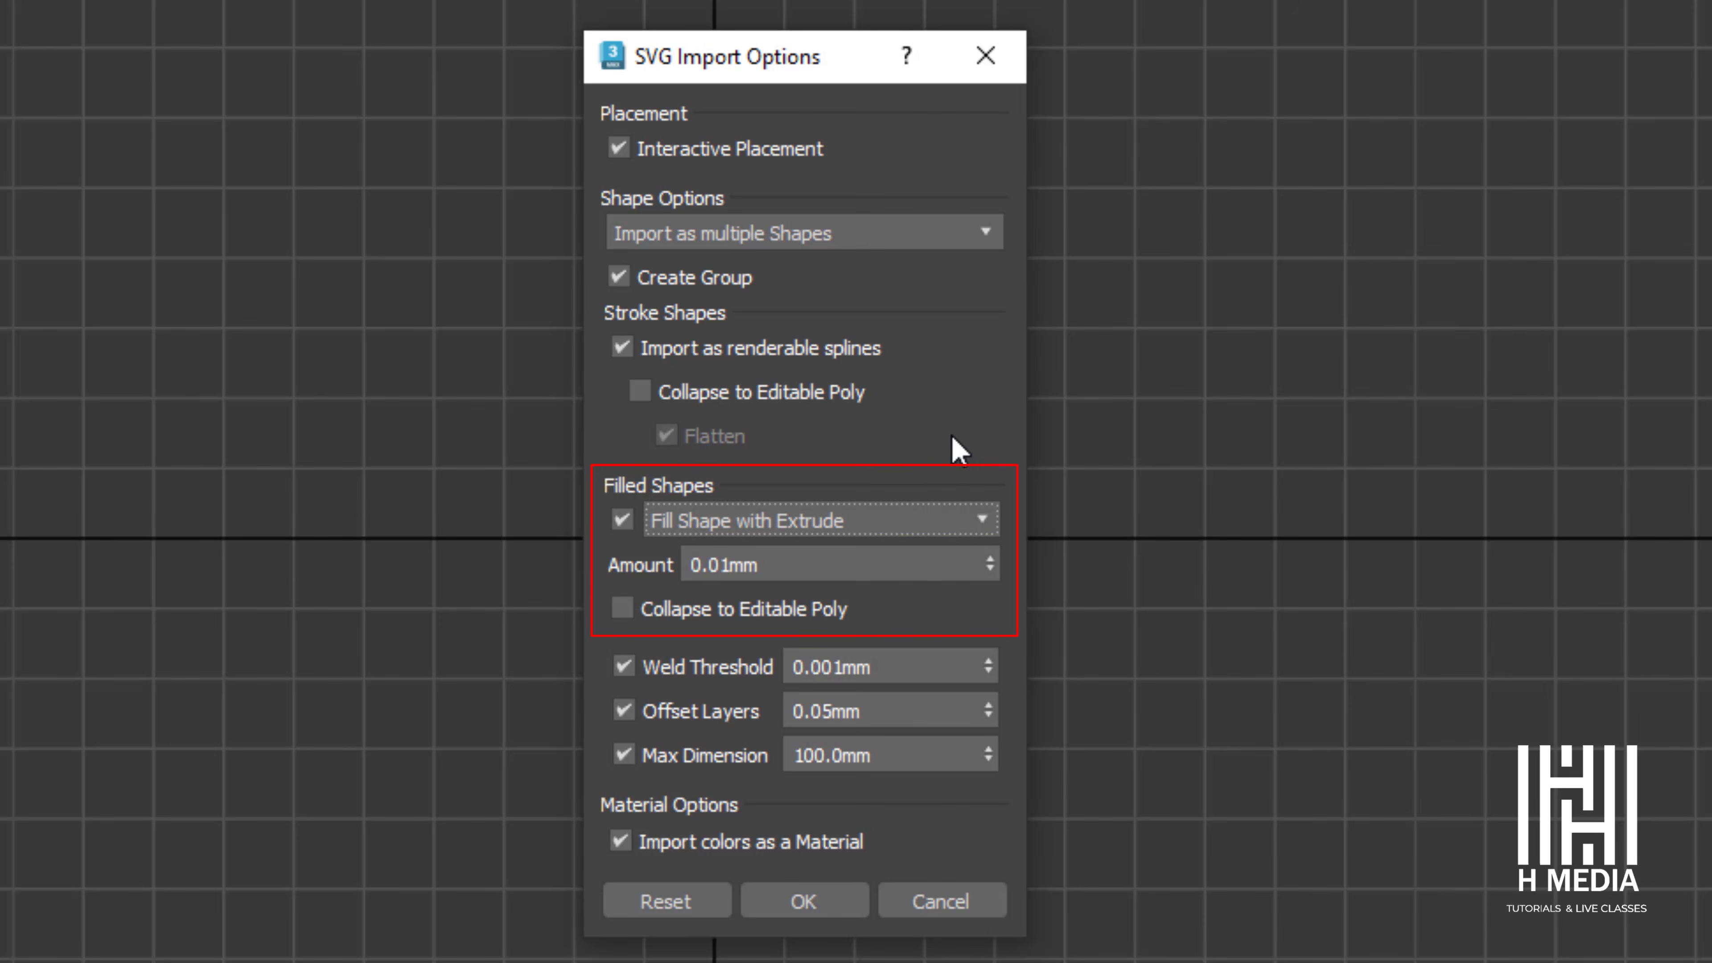
{"action": "left_click", "coordinate": [969, 520]}
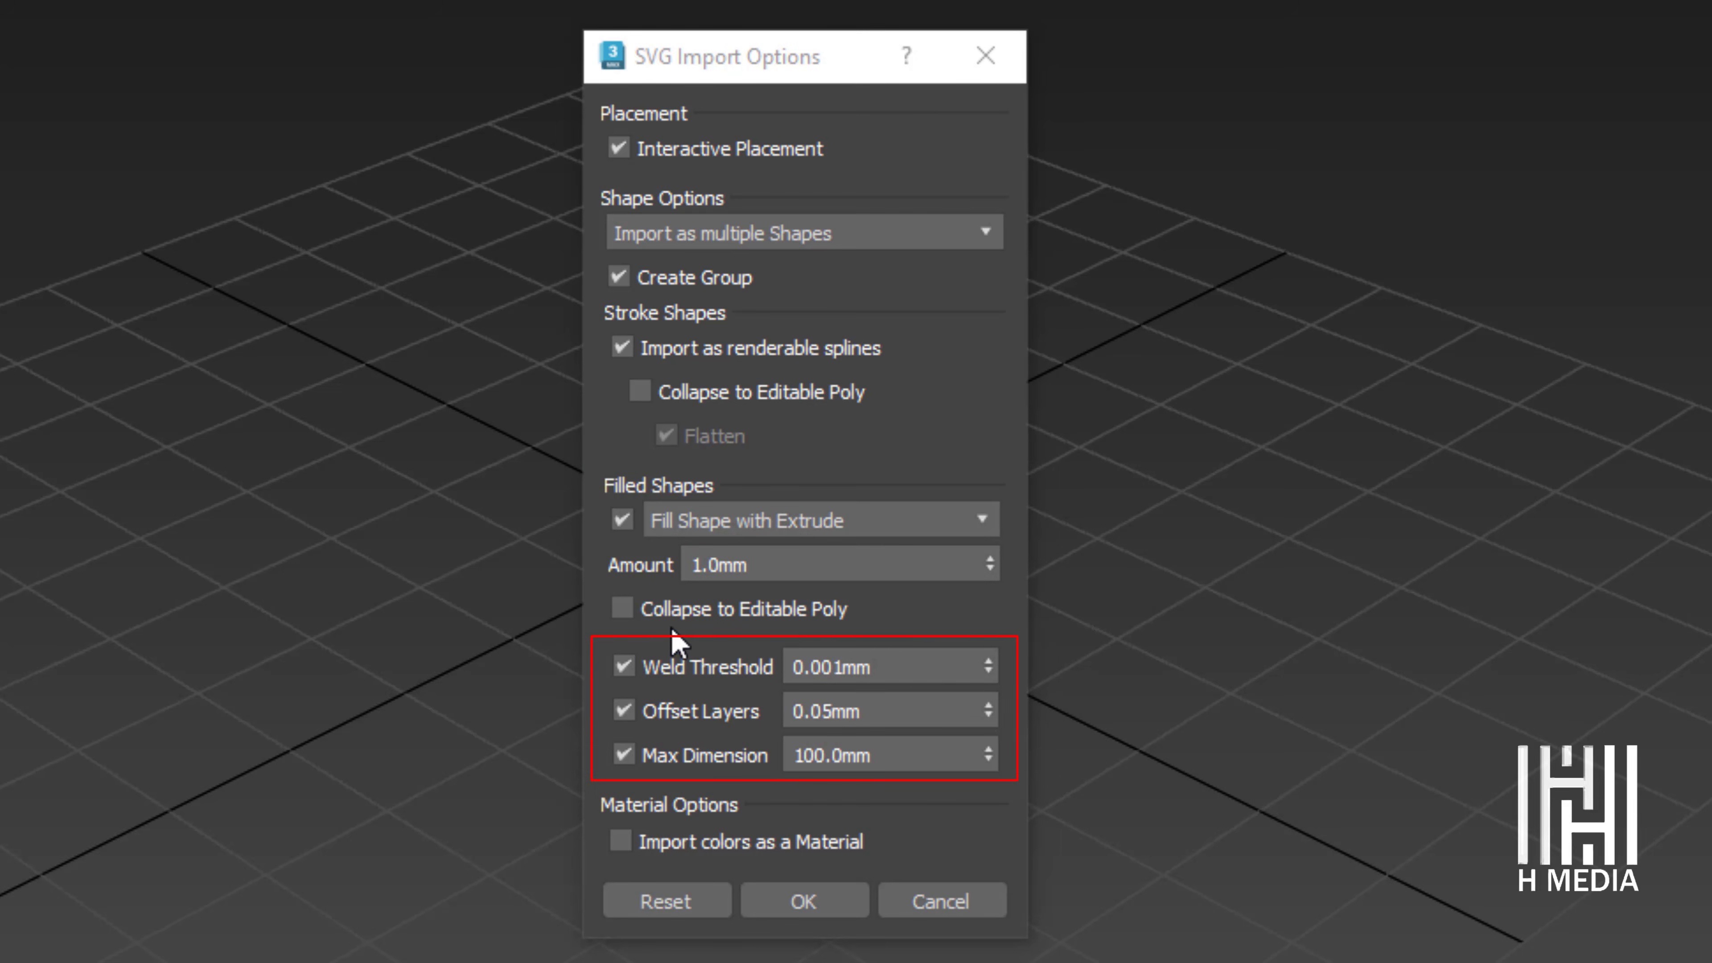
Enable Import colors as a Material and run the SVG import with the existing weld, offset and maximum dimension values.
{"action": "left_click", "coordinate": [898, 666]}
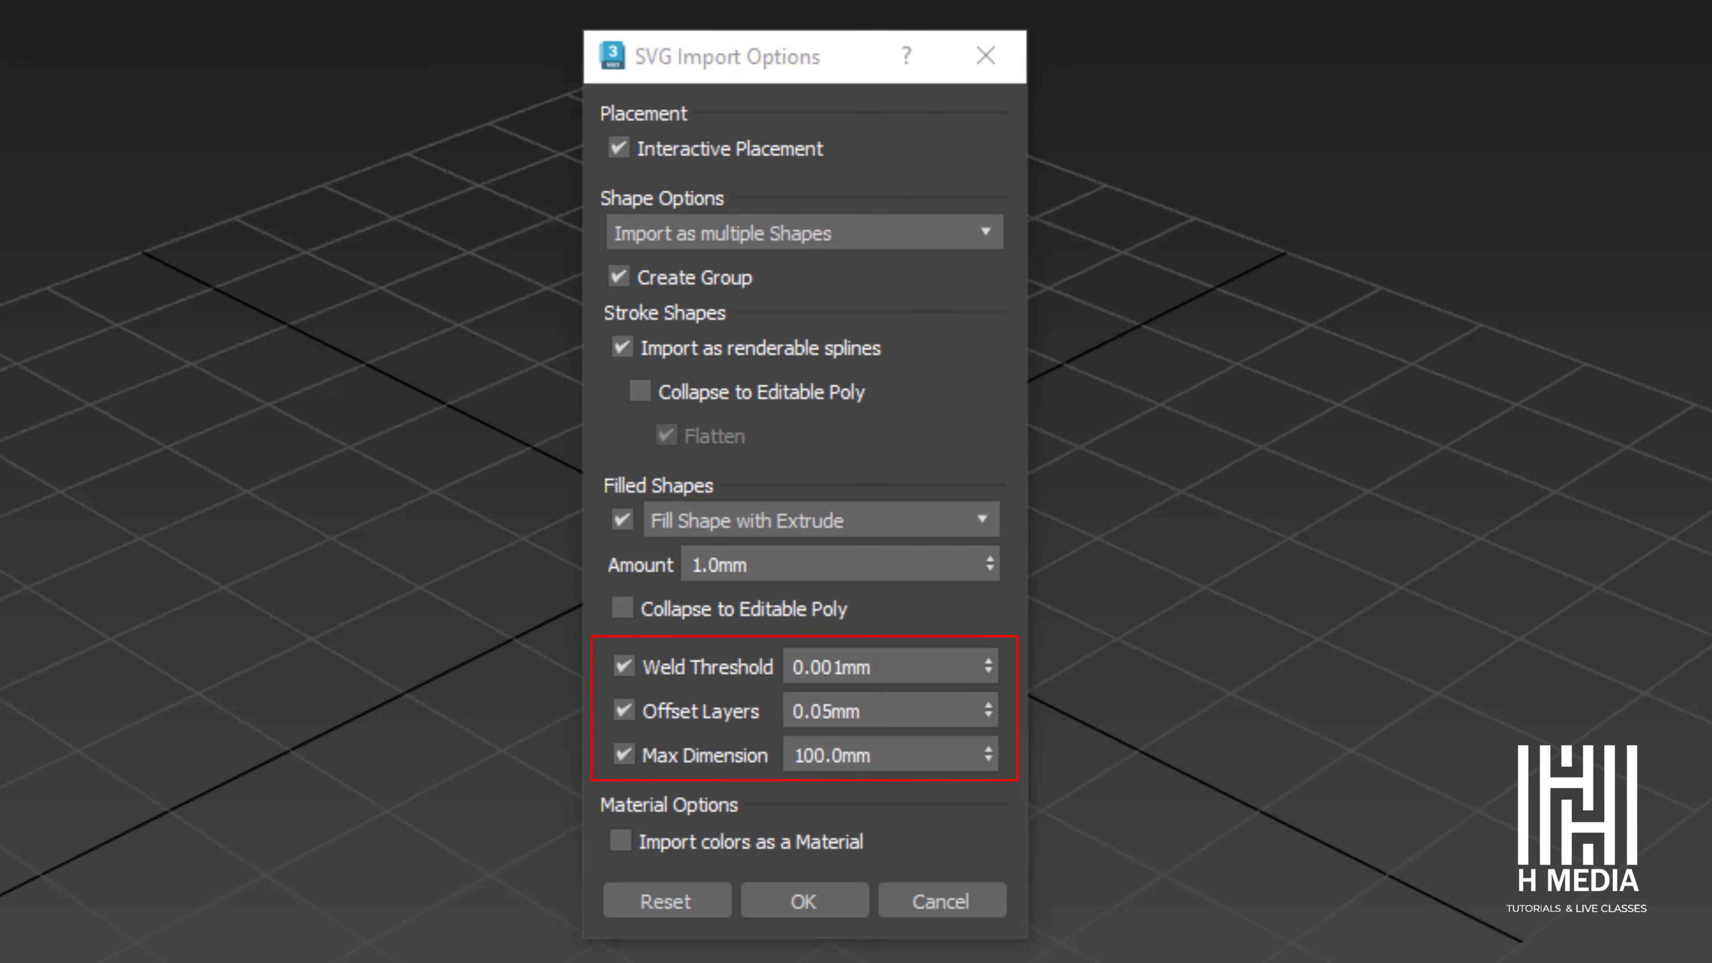
{"action": "key", "text": "Tab"}
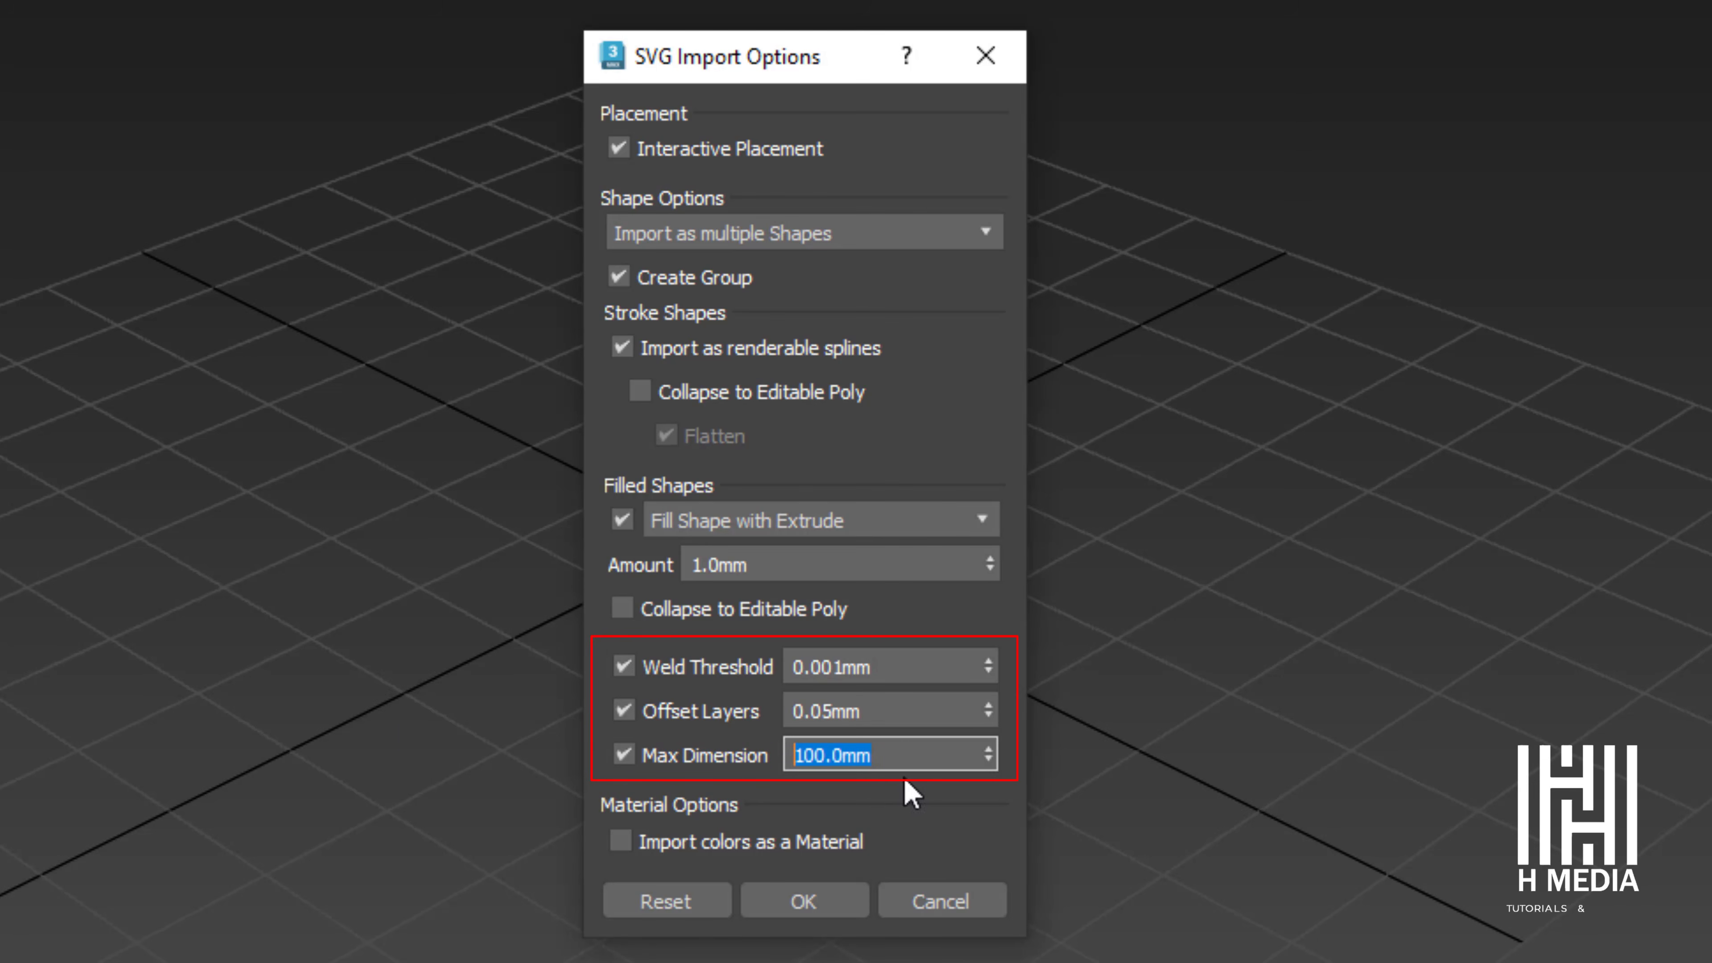
{"action": "left_click", "coordinate": [903, 755]}
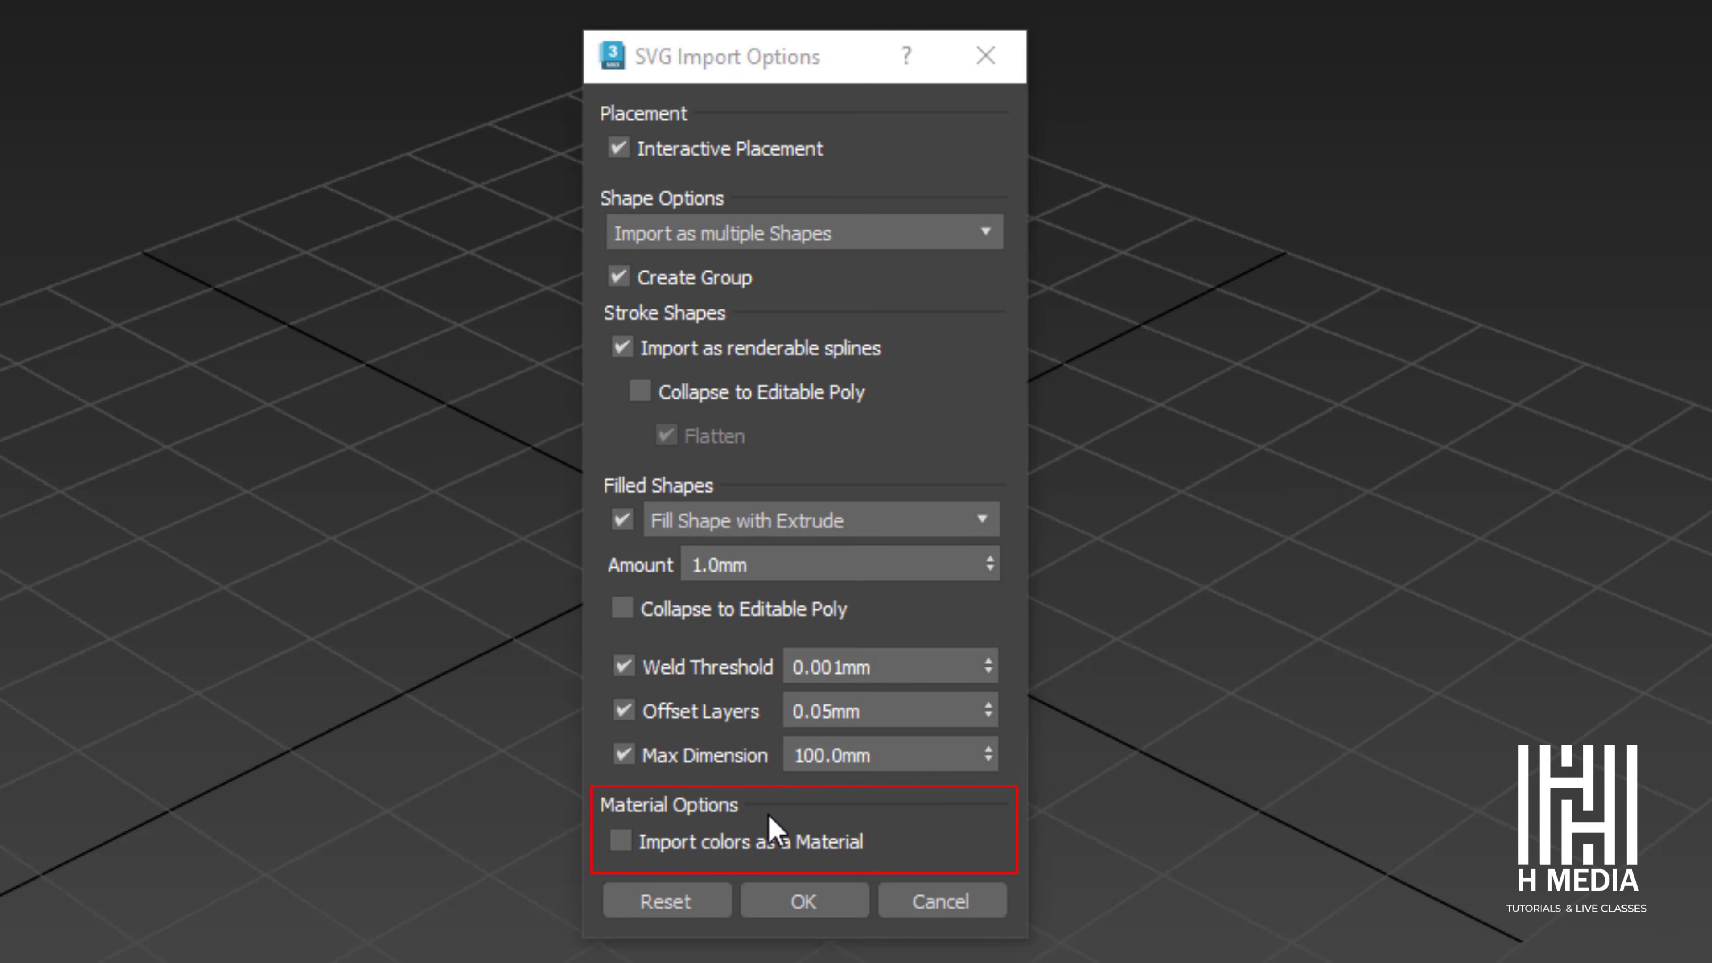
{"action": "left_click", "coordinate": [621, 841]}
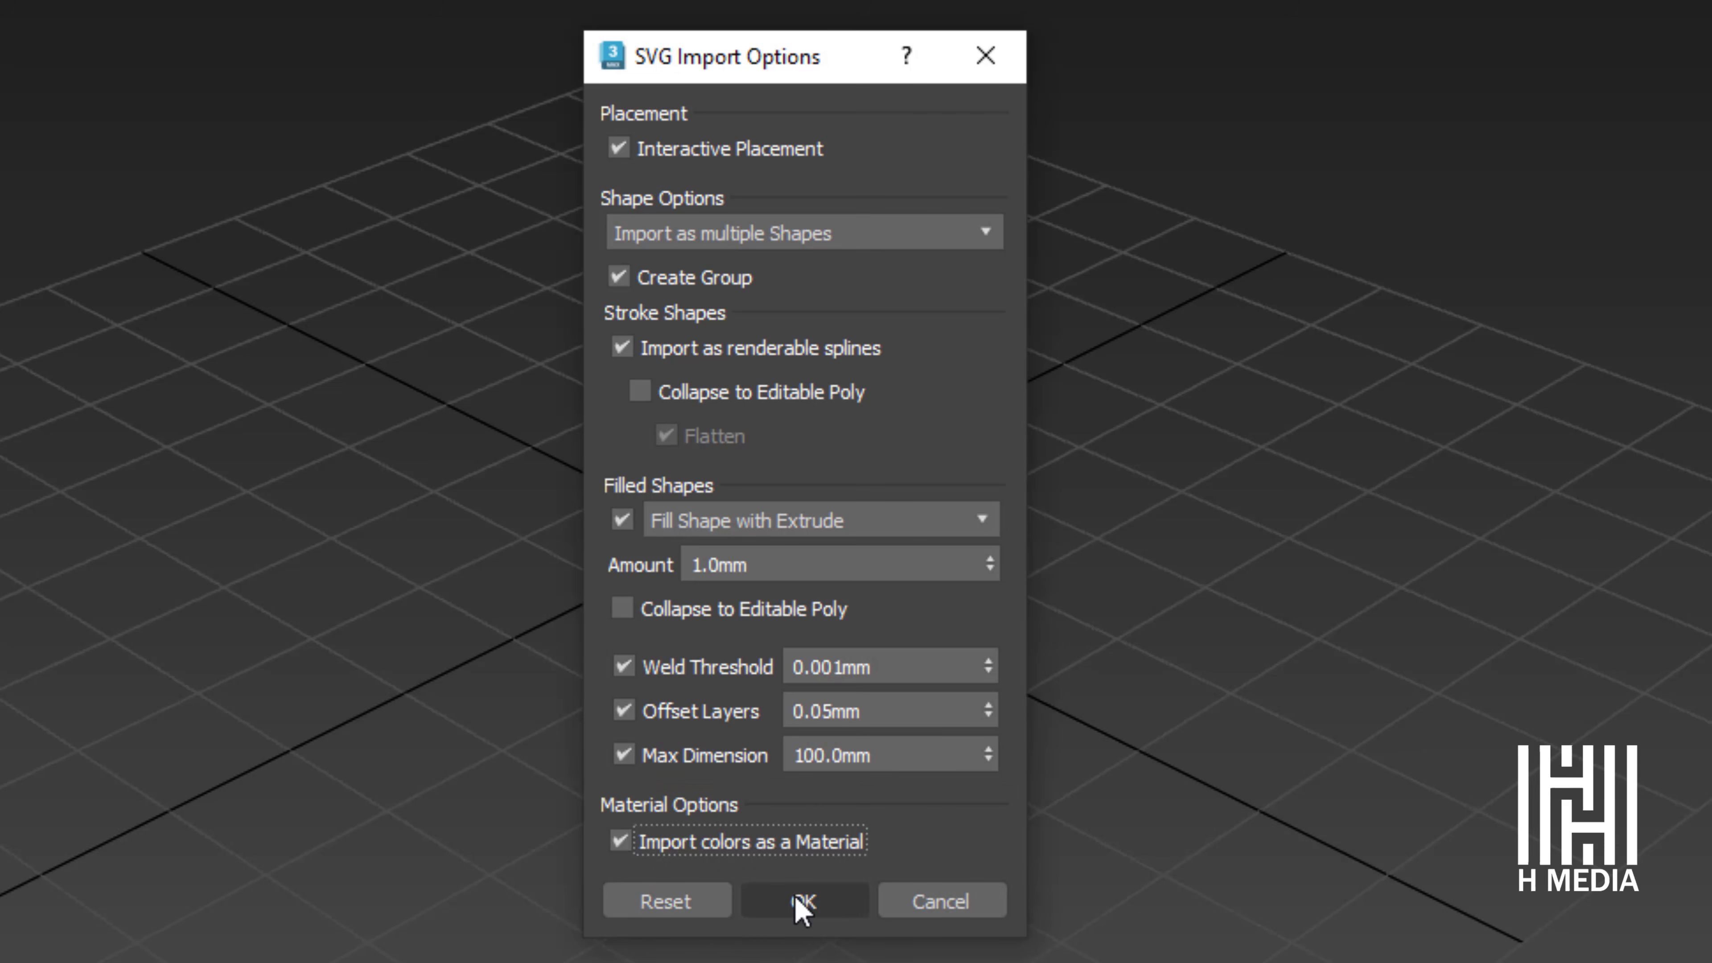
{"action": "left_click", "coordinate": [802, 902]}
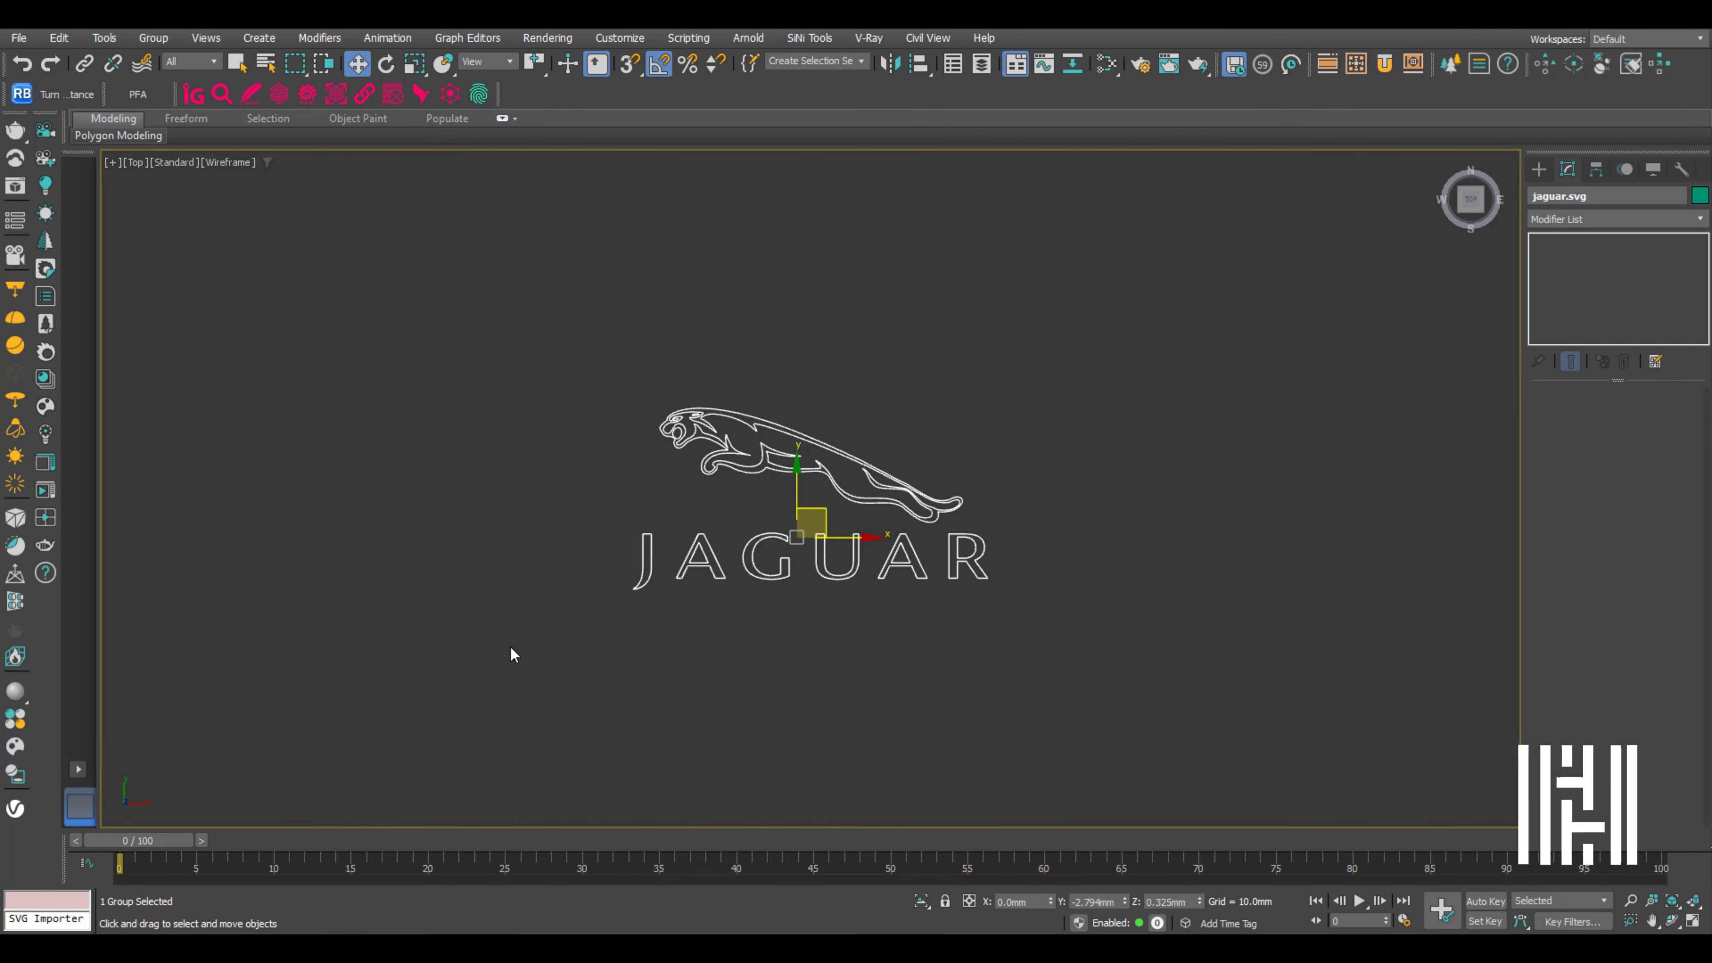
Show the imported Jaguar logo in default shading and open its group for editing its parts.
{"action": "left_click", "coordinate": [607, 613]}
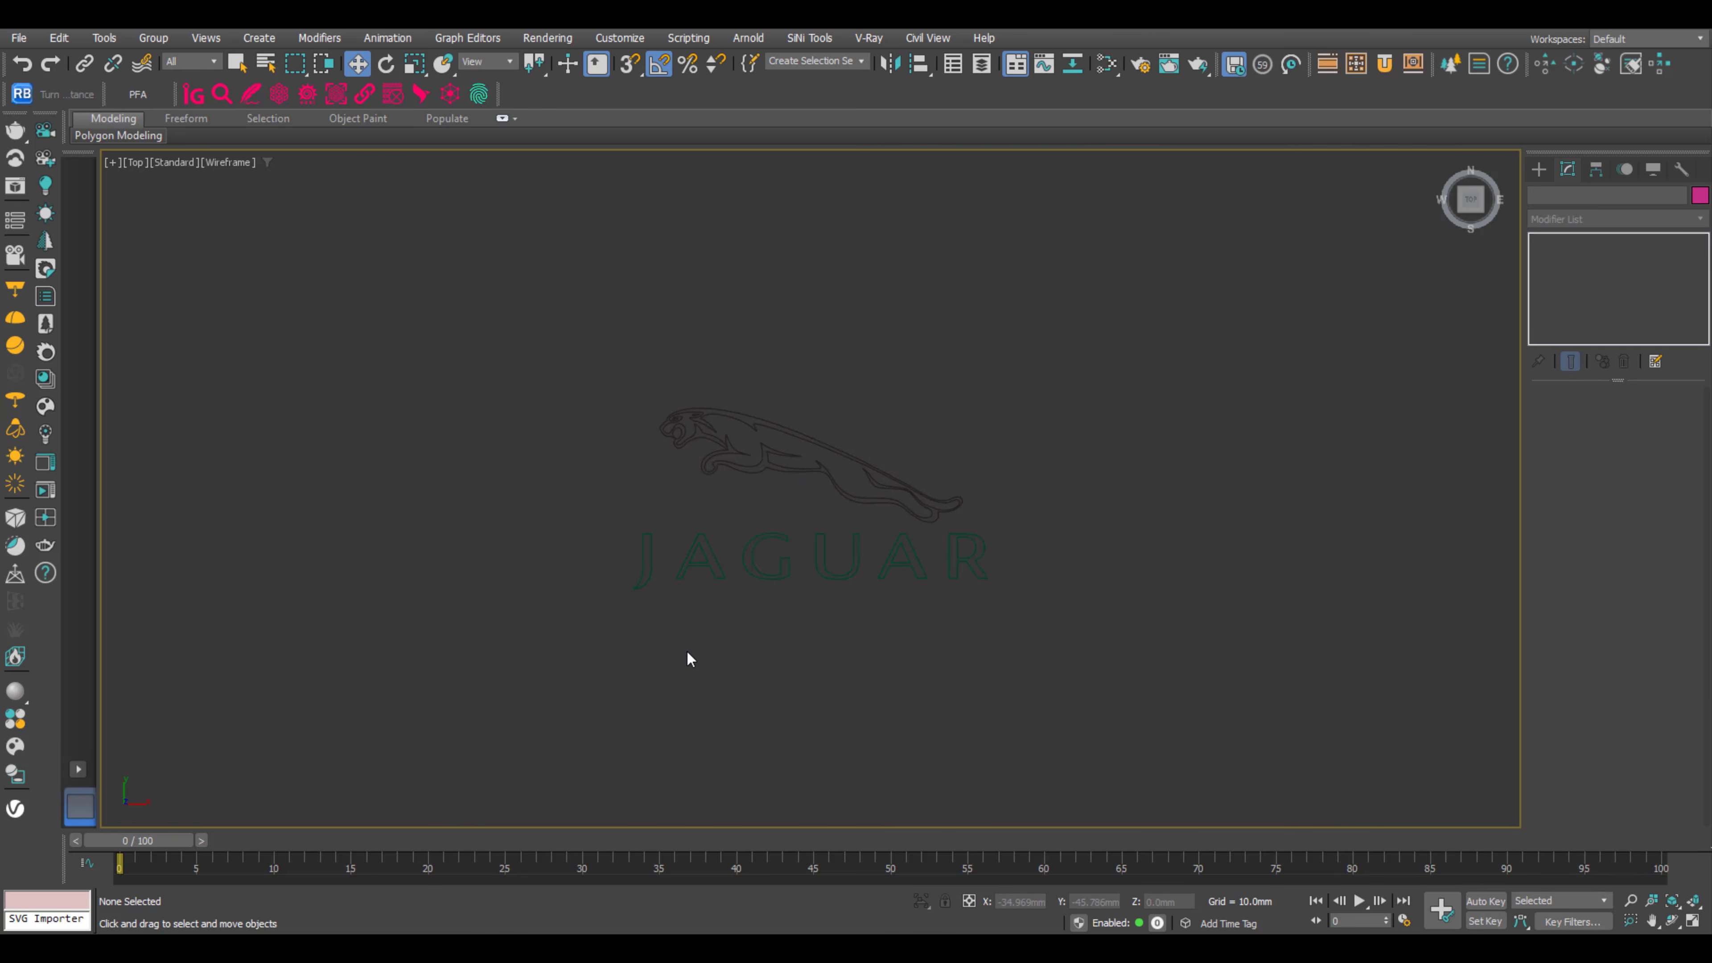
{"action": "key", "text": "ctrl+a"}
{"action": "key", "text": "F3"}
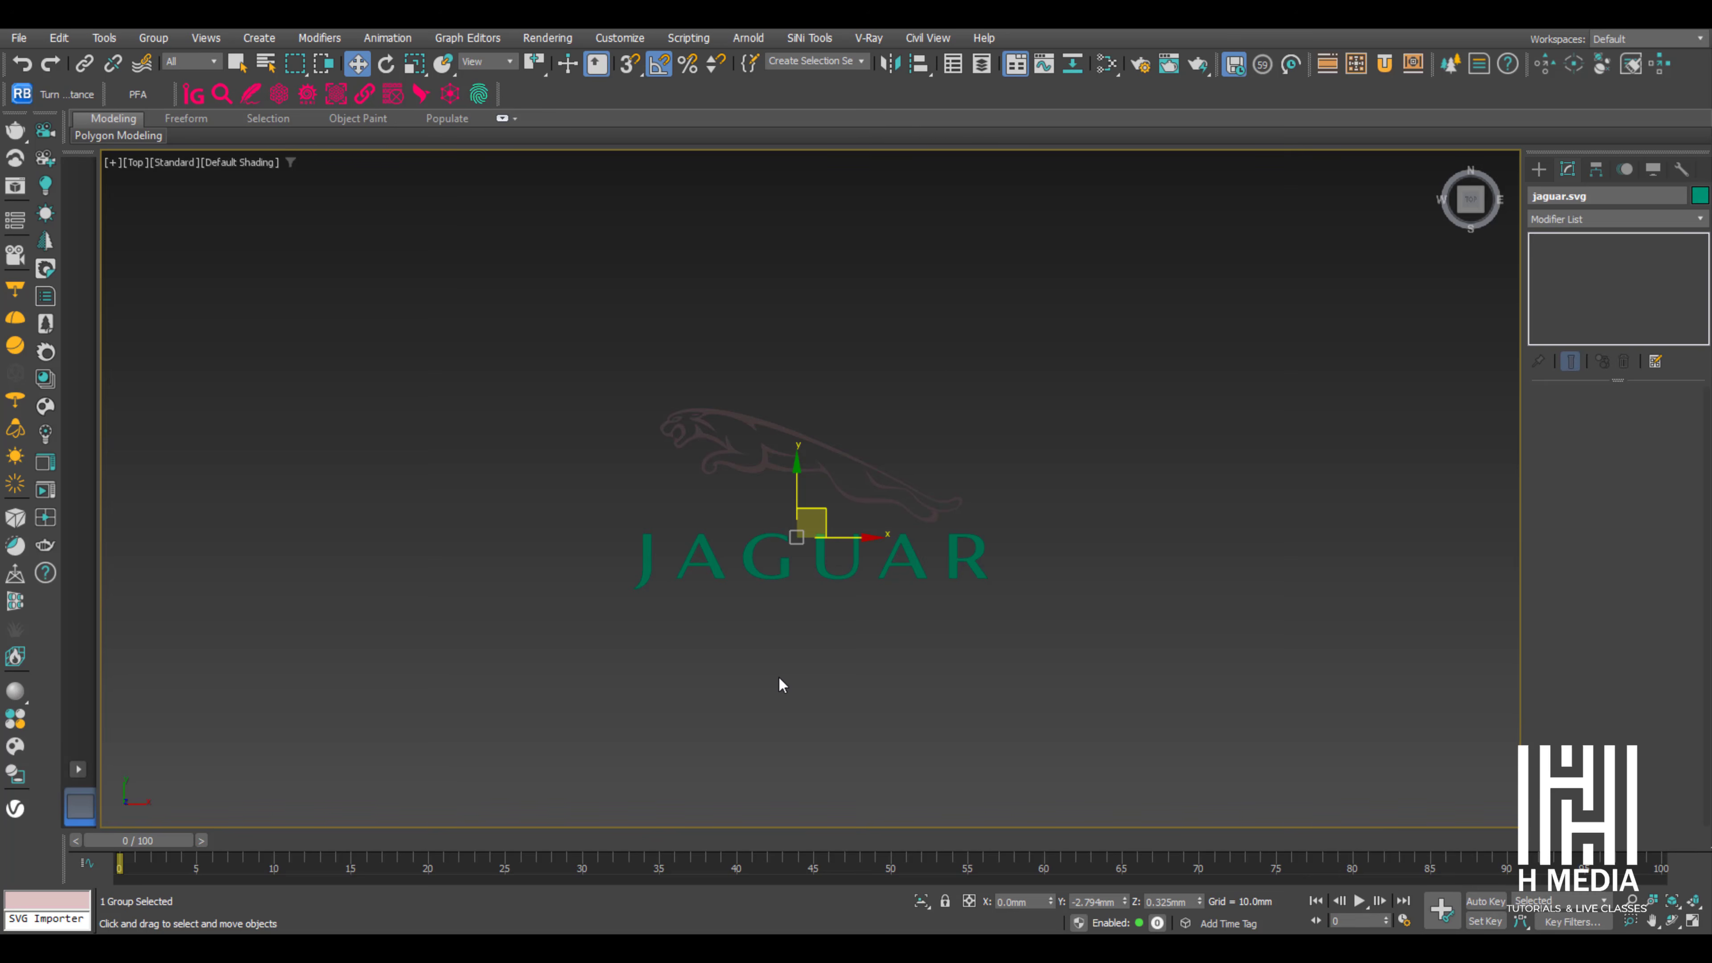
{"action": "left_click", "coordinate": [153, 39]}
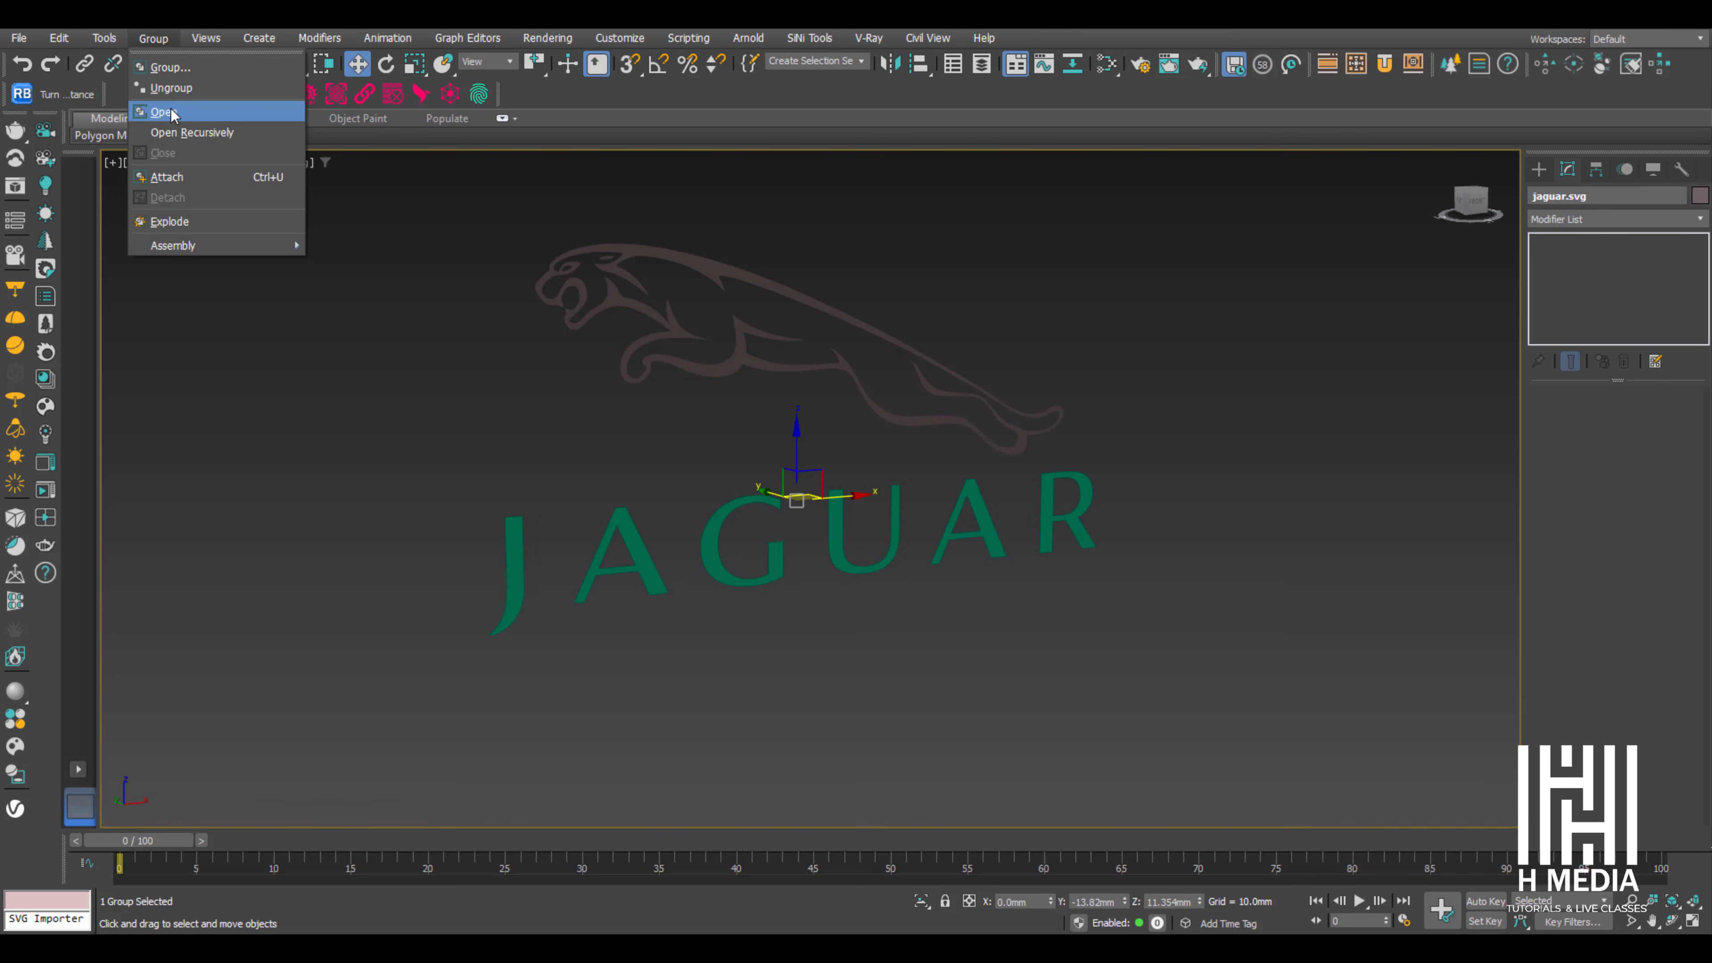
{"action": "left_click", "coordinate": [174, 114]}
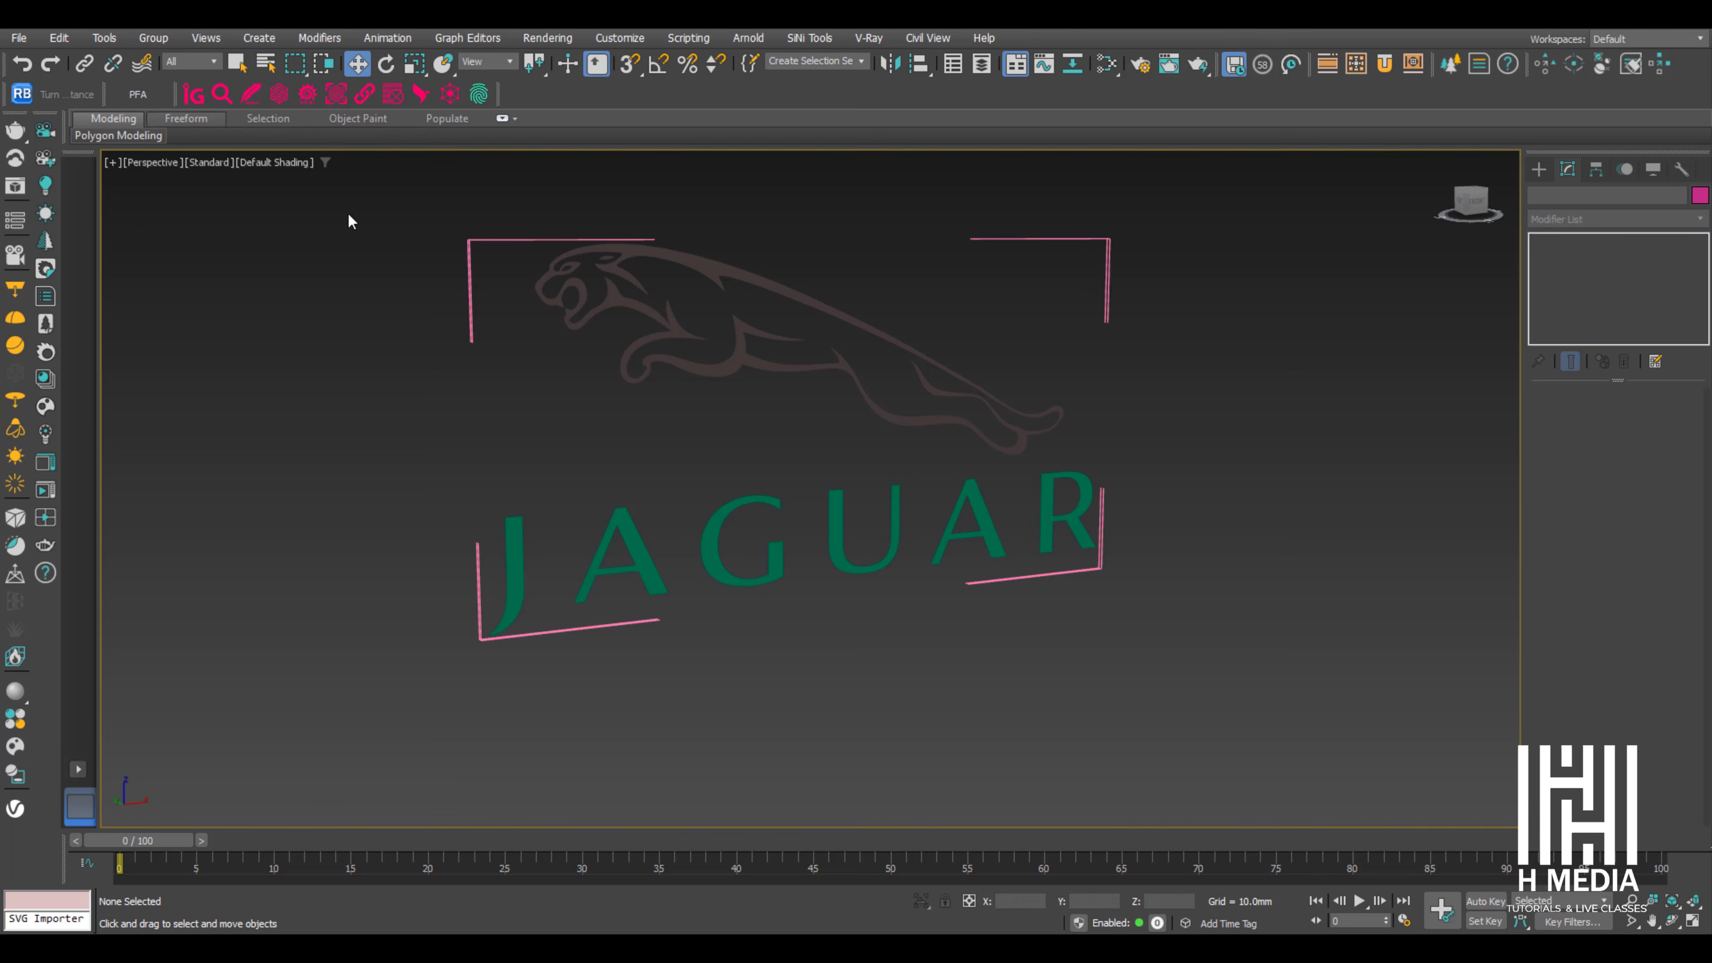
Select the leaping jaguar shape and increase the amount of its Extrude modifier to thicken it.
{"action": "left_click", "coordinate": [696, 266]}
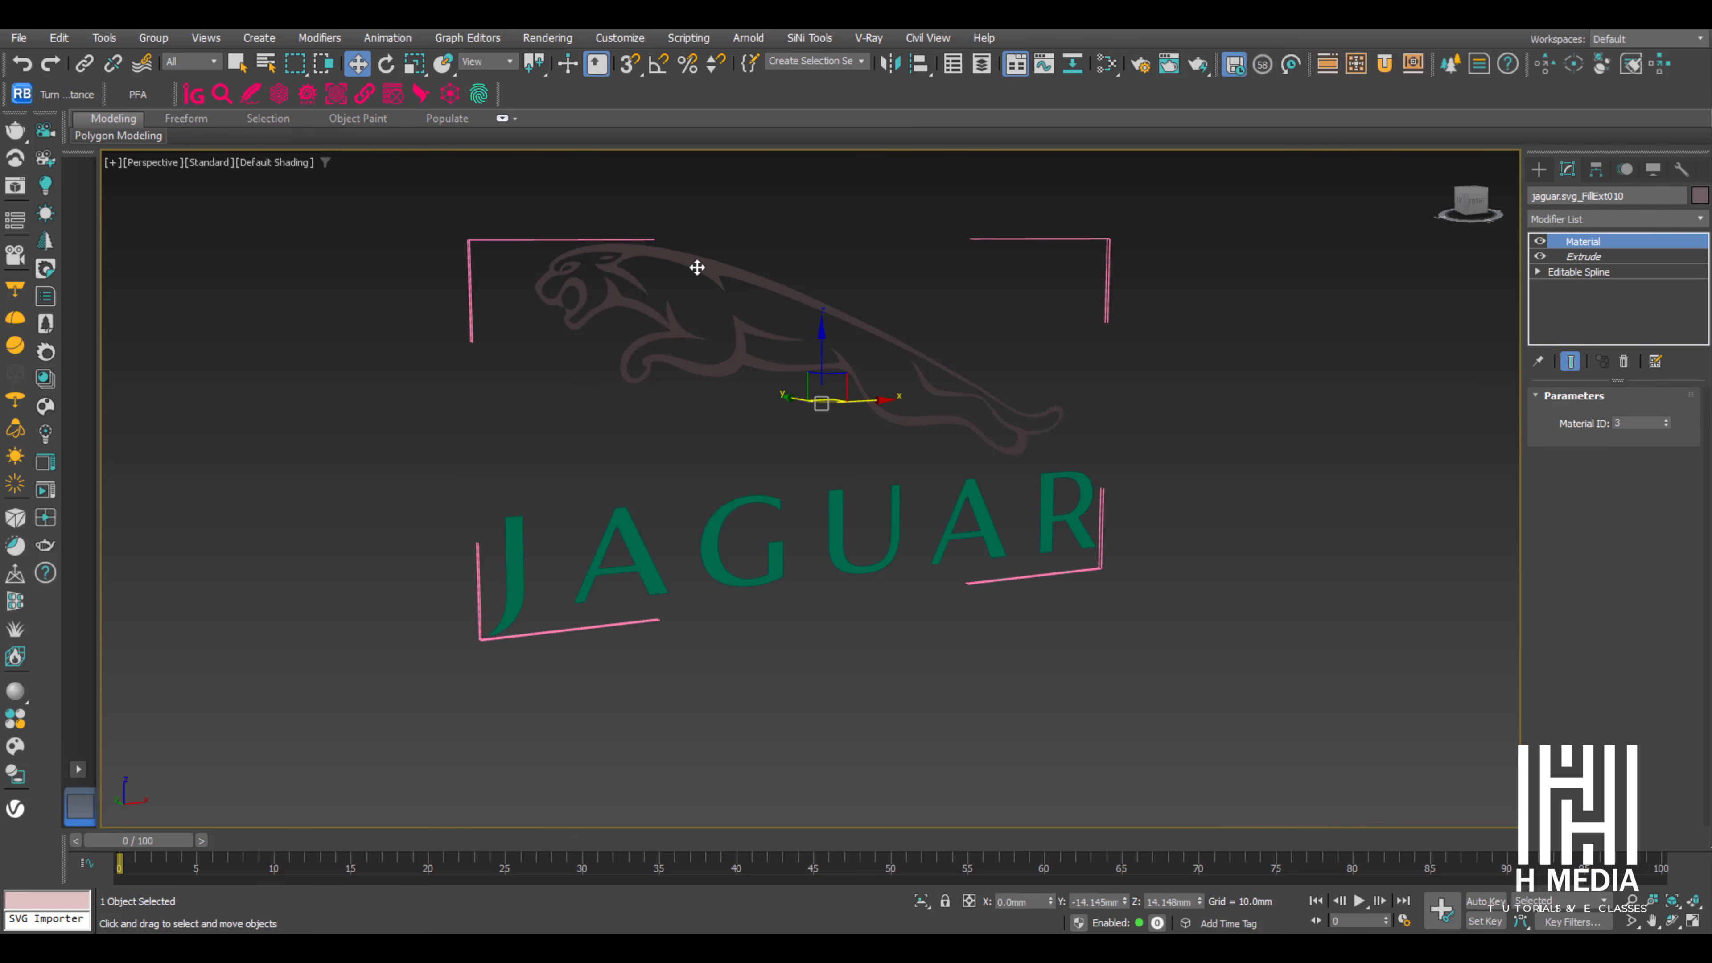
{"action": "middle_click_drag", "start_coordinate": [711, 272], "coordinate": [745, 291], "text": "alt"}
{"action": "left_click", "coordinate": [1584, 257]}
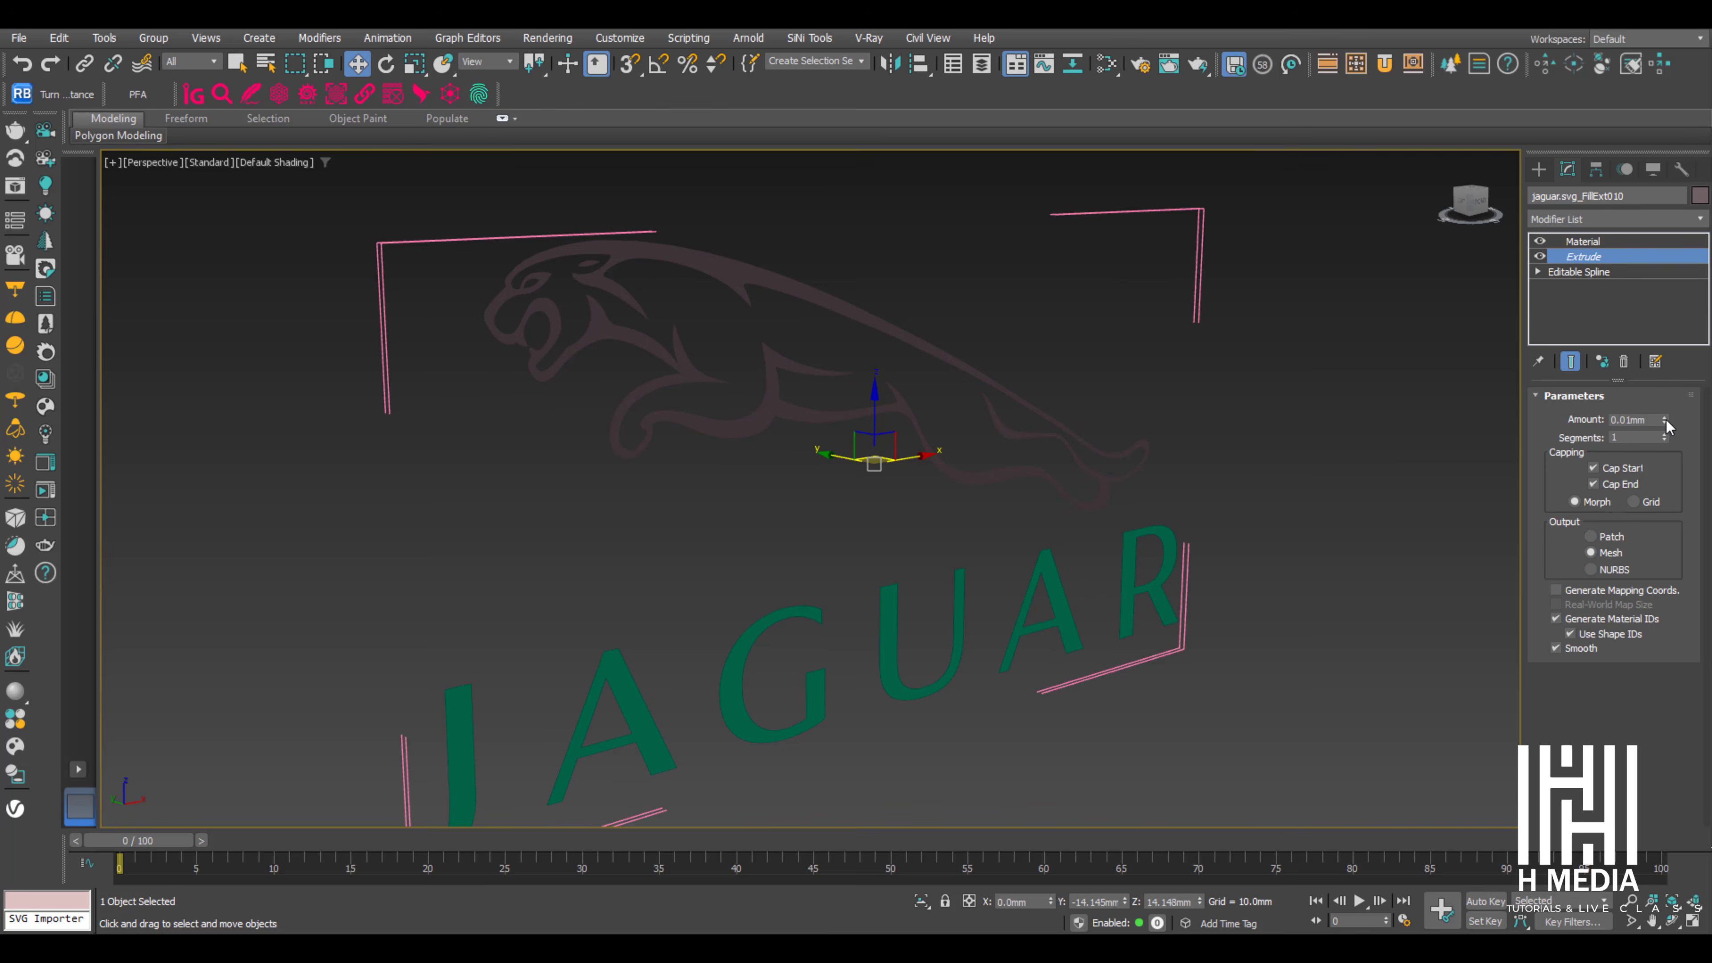
{"action": "mouse_move", "coordinate": [1666, 425]}
{"action": "left_mouse_down"}
{"action": "mouse_move", "coordinate": [1668, 391]}
{"action": "mouse_move", "coordinate": [1671, 416]}
{"action": "left_mouse_up"}
{"action": "middle_click_drag", "start_coordinate": [1187, 520], "coordinate": [1024, 431], "text": "alt"}
Open the Slate Material Editor and load the logo's Multi/Sub-Object material from the leaping jaguar shape.
{"action": "left_click", "coordinate": [1106, 64]}
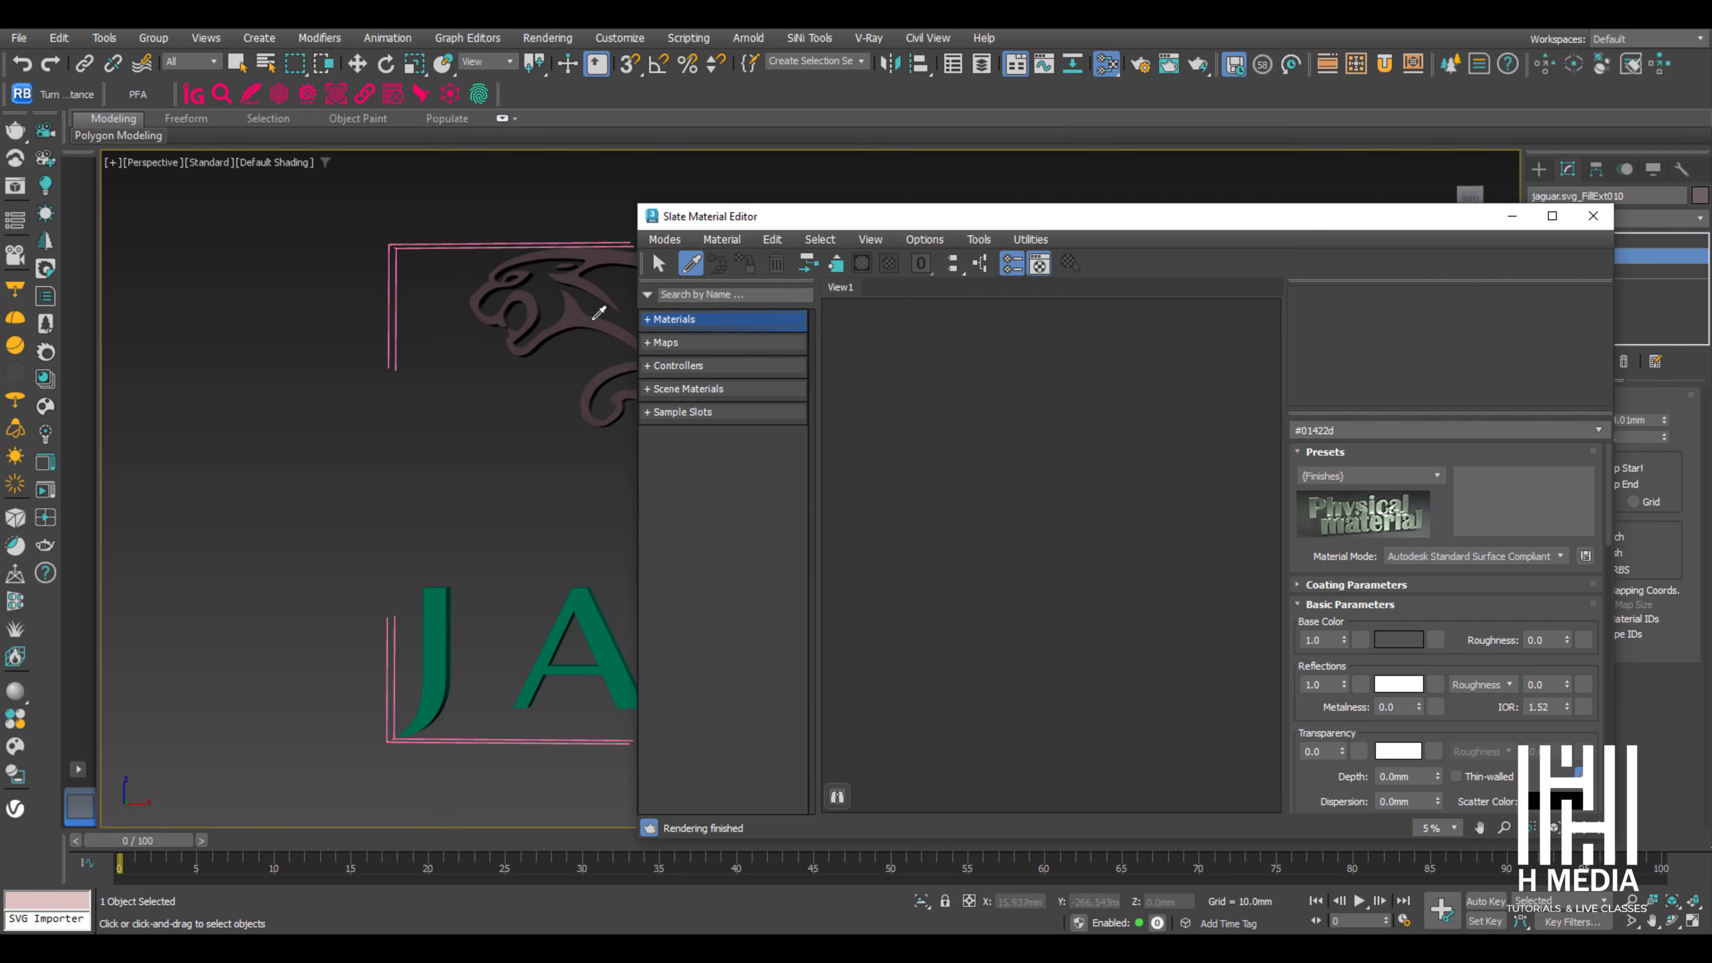
{"action": "scroll", "coordinate": [1043, 517], "scroll_direction": "up", "scroll_amount": 5}
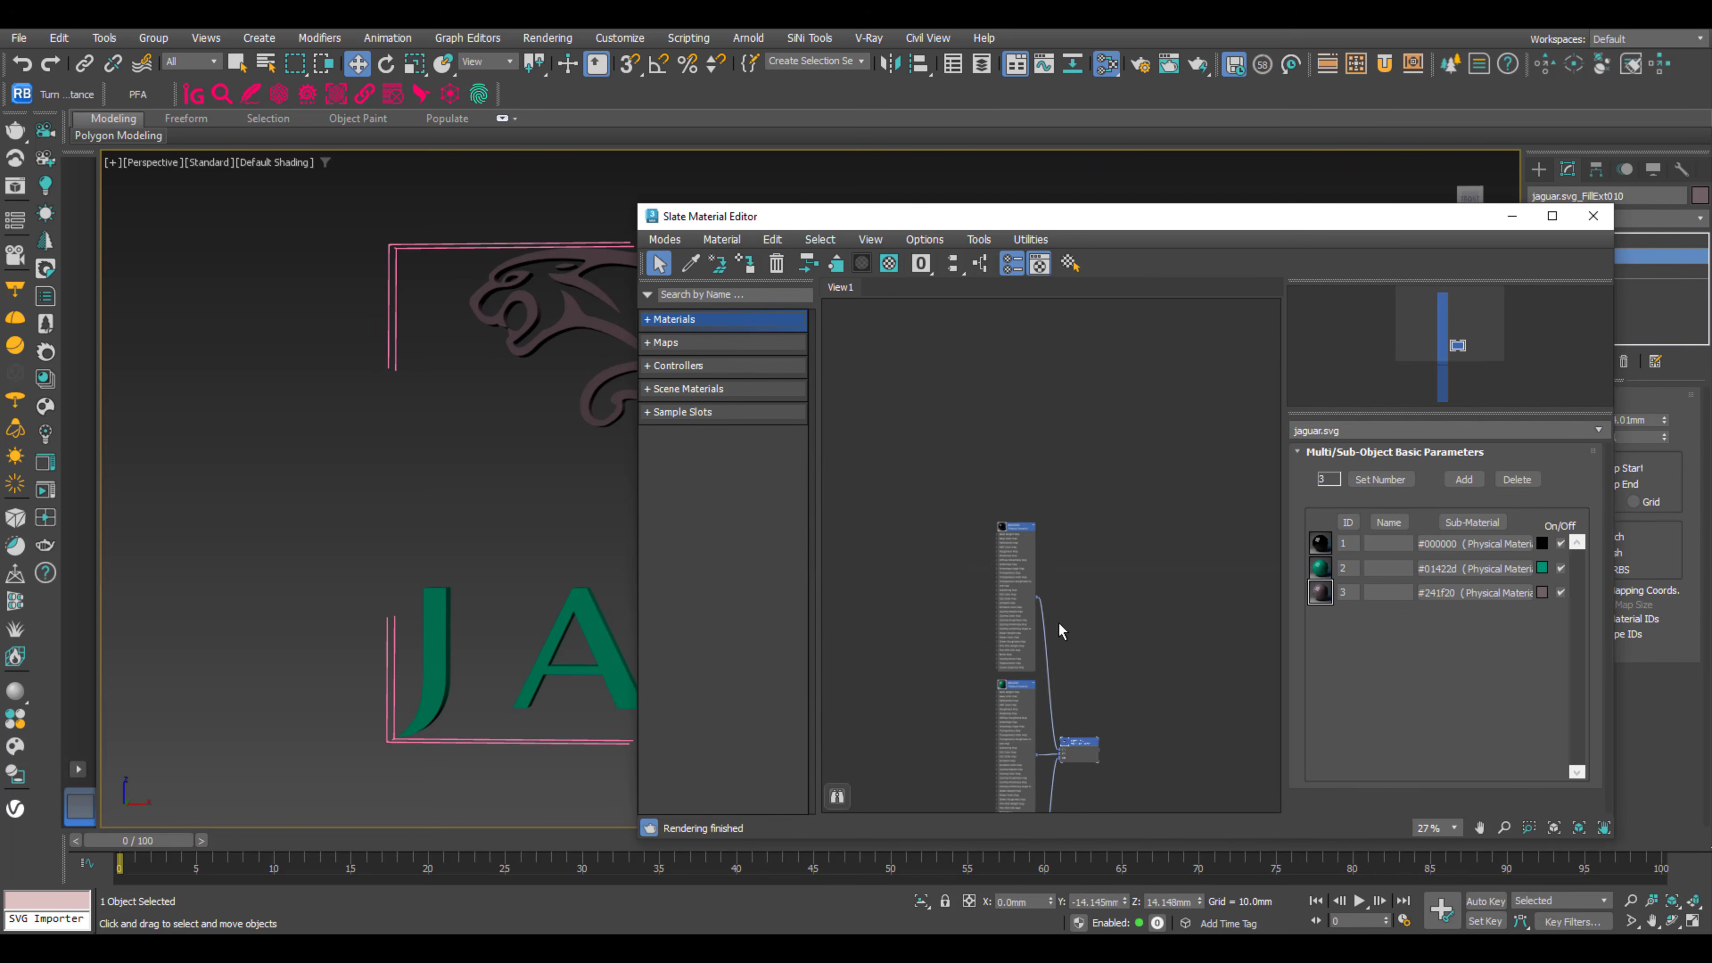
{"action": "middle_click_drag", "start_coordinate": [1062, 630], "coordinate": [1073, 475]}
{"action": "scroll", "coordinate": [1058, 581], "scroll_direction": "up", "scroll_amount": 1}
{"action": "scroll", "coordinate": [1116, 597], "scroll_direction": "up", "scroll_amount": 5}
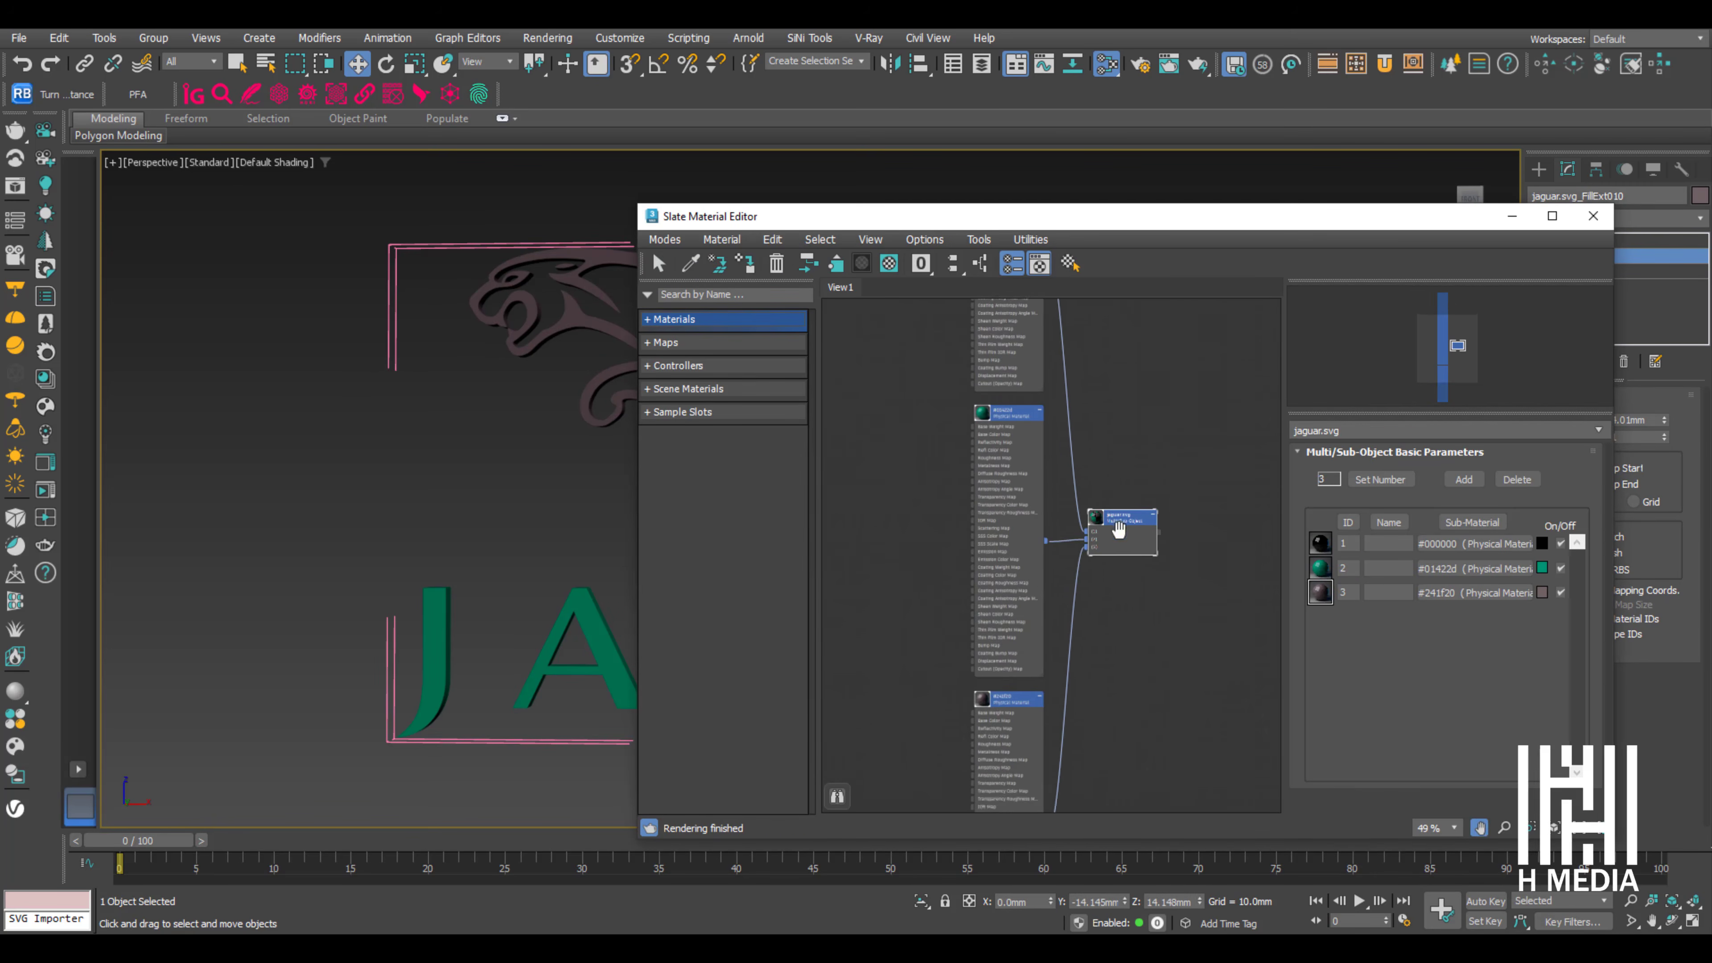
{"action": "scroll", "coordinate": [1120, 550], "scroll_direction": "down", "scroll_amount": 5}
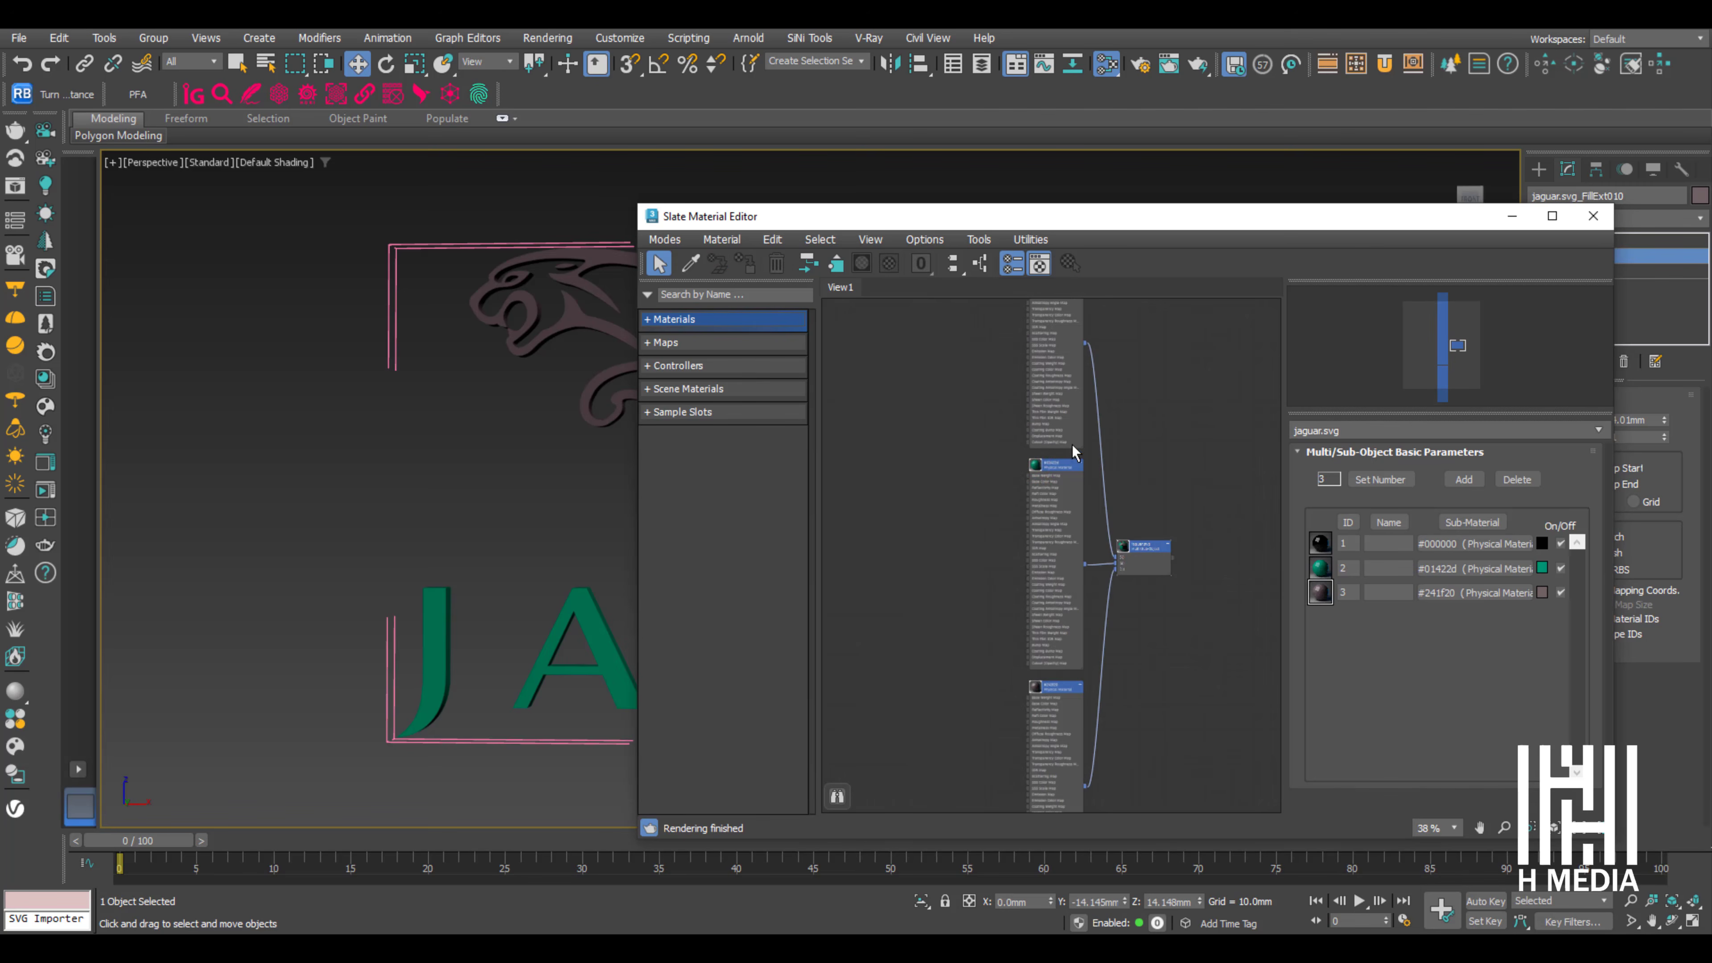
Change the base color of the green #01422d sub-material to grey 555555 and close the material editor.
{"action": "double_click", "coordinate": [1074, 470]}
{"action": "left_click", "coordinate": [1405, 649]}
{"action": "left_click_drag", "start_coordinate": [1025, 404], "coordinate": [1039, 471]}
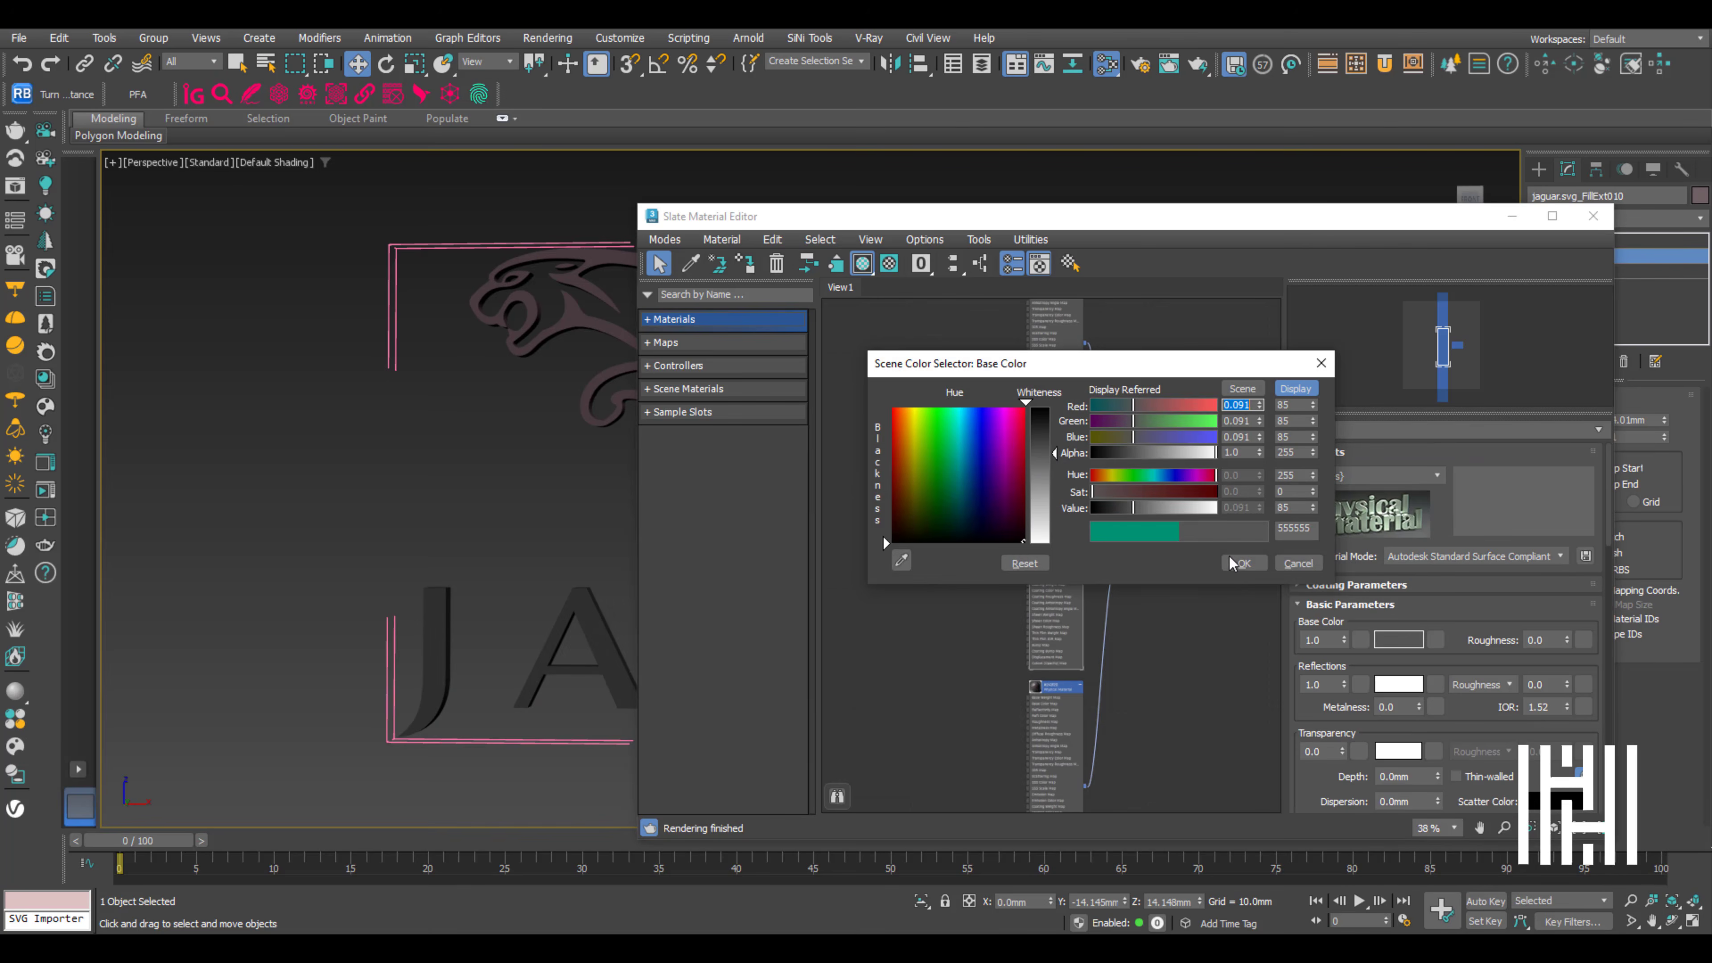
{"action": "left_click", "coordinate": [1243, 563]}
{"action": "left_click", "coordinate": [1592, 216]}
{"action": "mouse_move", "coordinate": [1017, 328]}
{"action": "middle_mouse_down", "text": "alt"}
{"action": "mouse_move", "coordinate": [1028, 348]}
{"action": "mouse_move", "coordinate": [1012, 344]}
{"action": "middle_mouse_up", "text": "alt"}
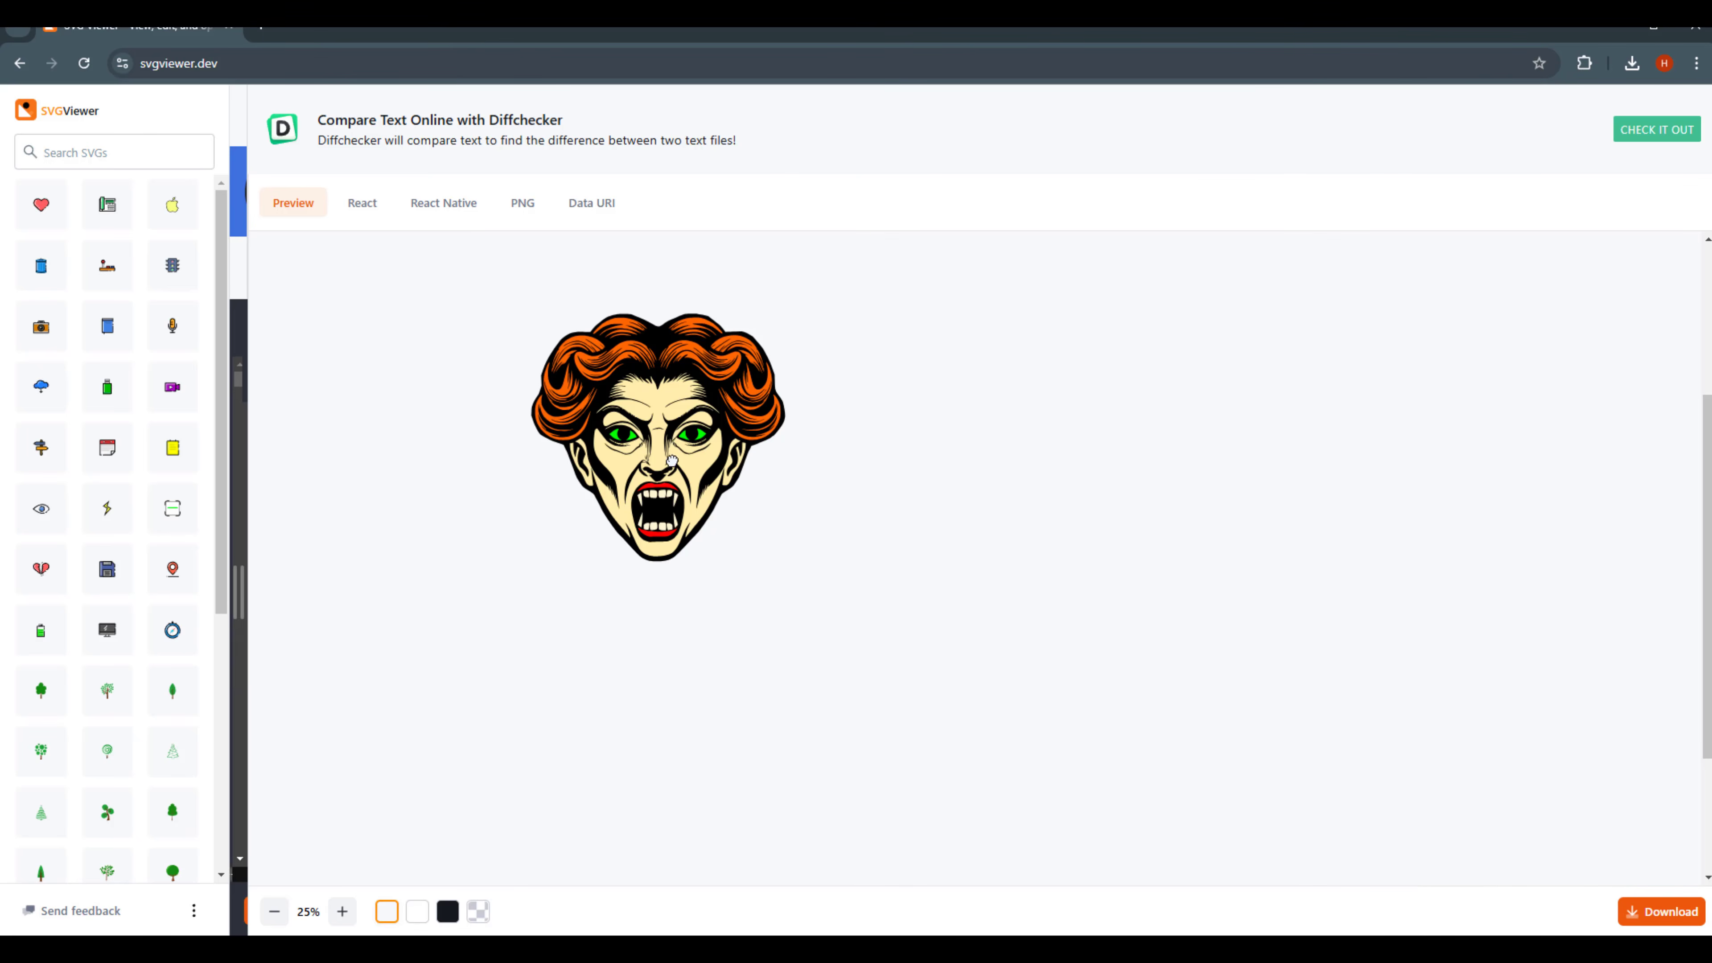
Import the vampire woman SVG as multiple grouped shapes, filled with a 0.01 mm Extrude and with its colors as a material, and place it.
{"action": "left_click_drag", "start_coordinate": [672, 460], "coordinate": [672, 468]}
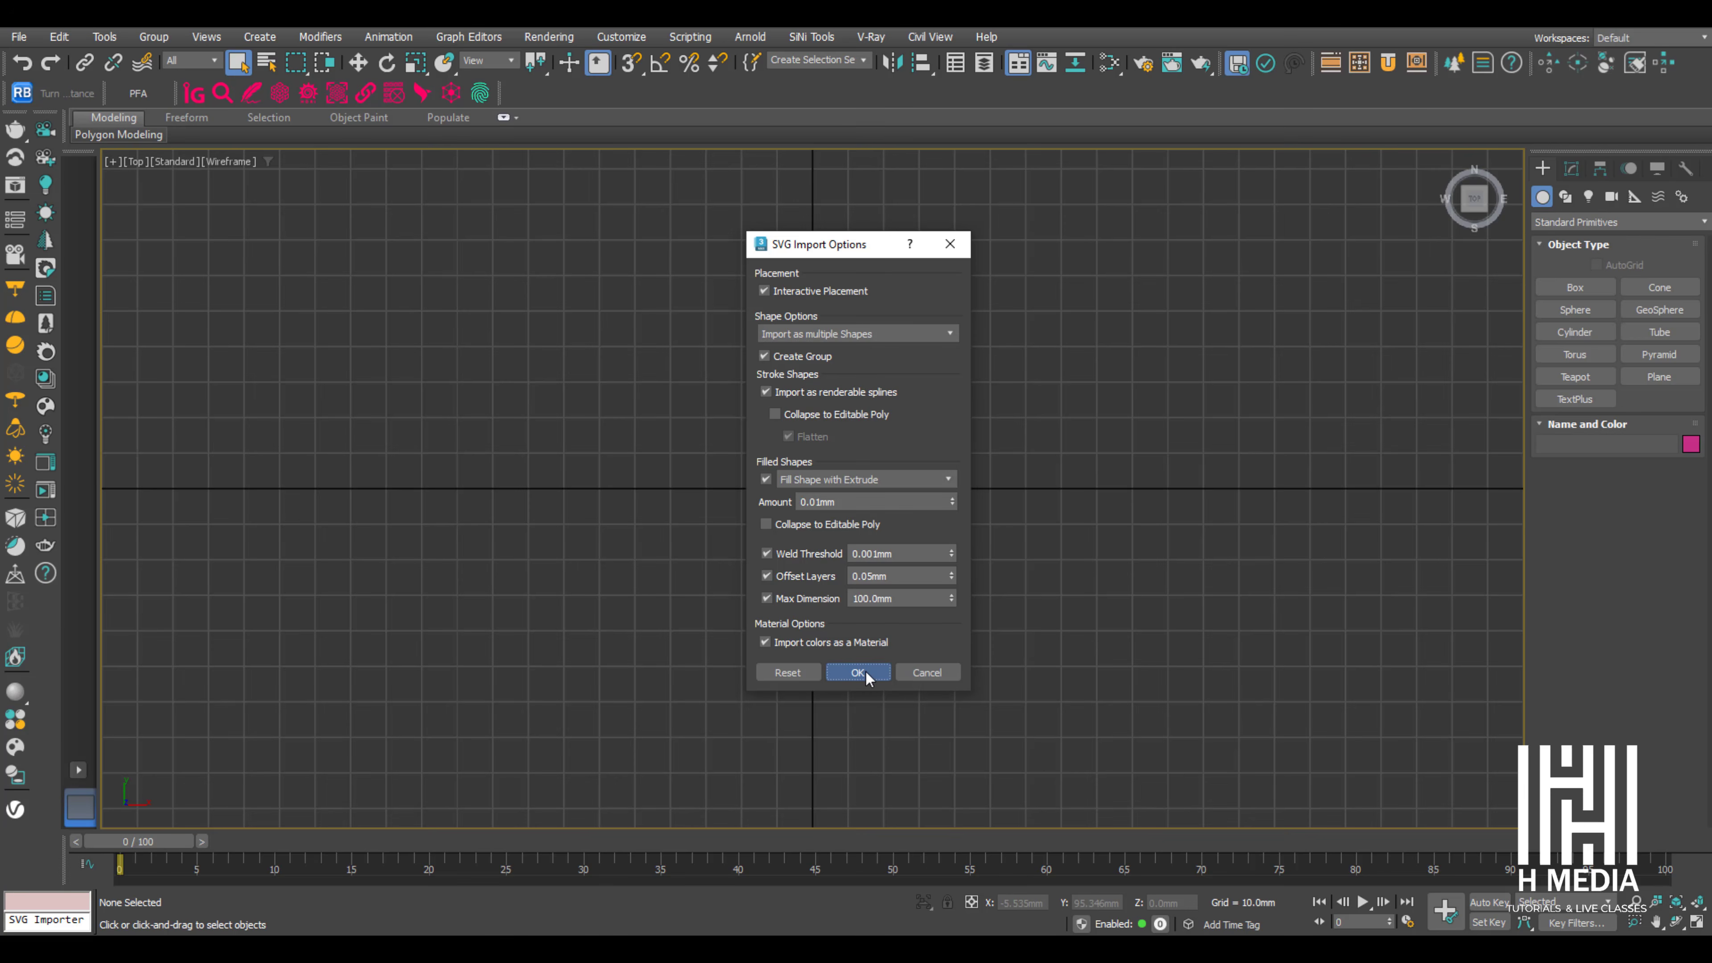
{"action": "left_click", "coordinate": [857, 672]}
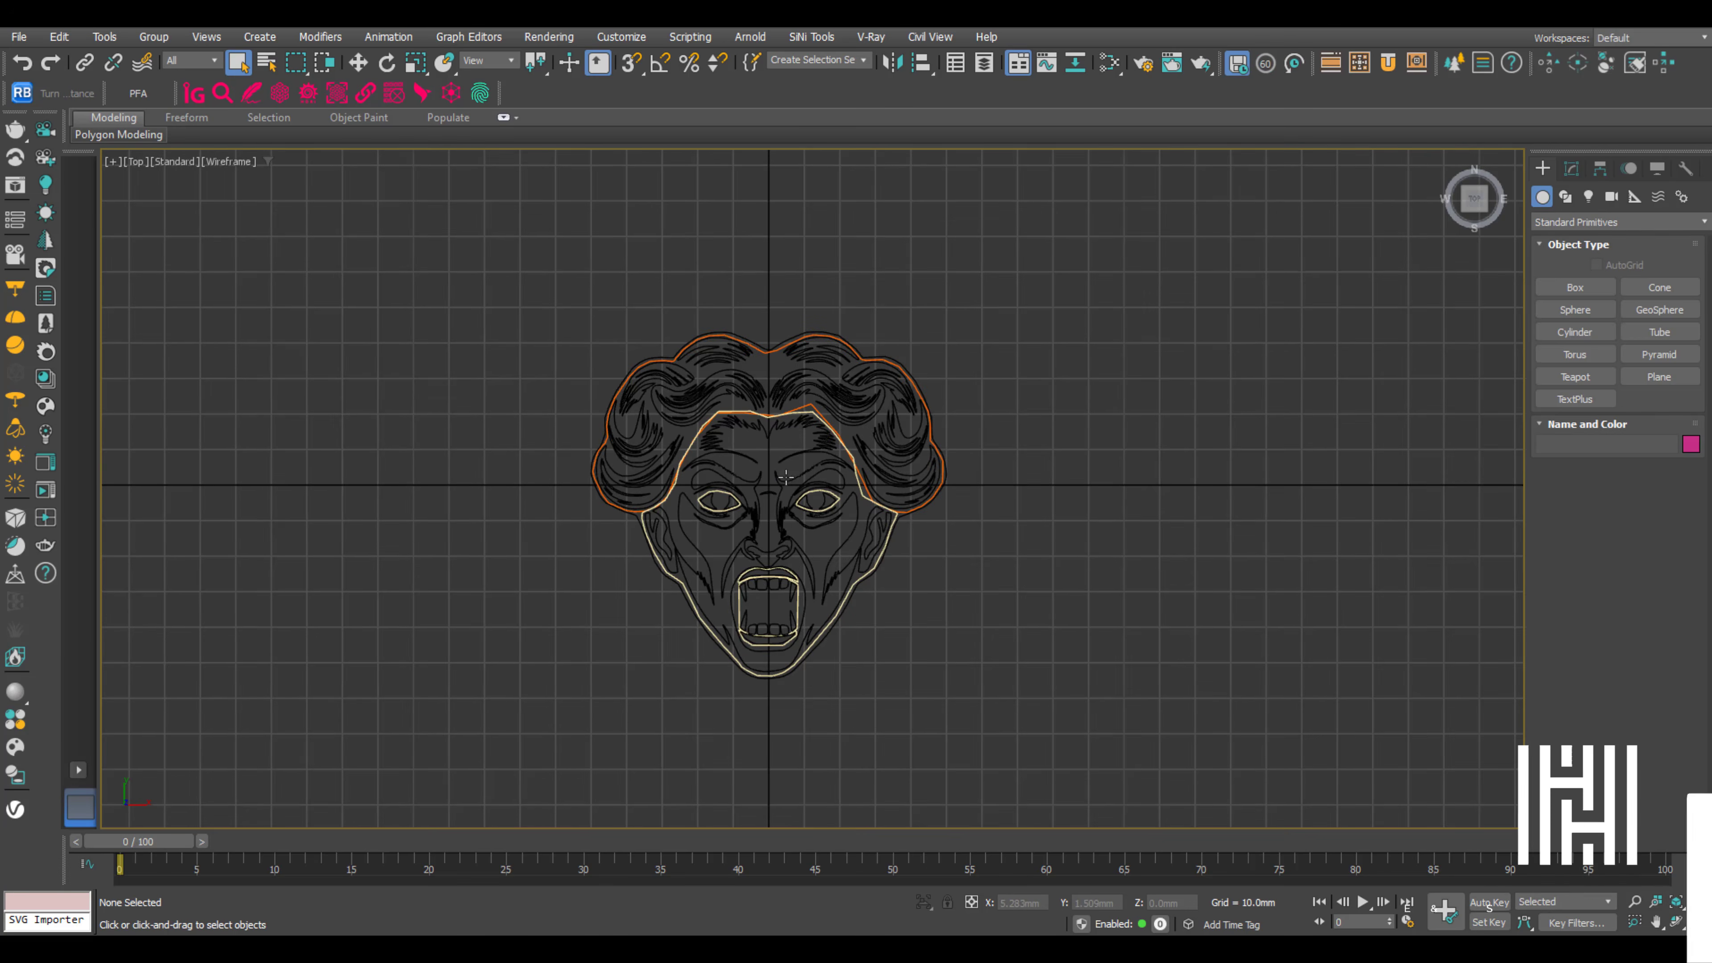
{"action": "scroll", "coordinate": [828, 396], "scroll_direction": "up", "scroll_amount": 5}
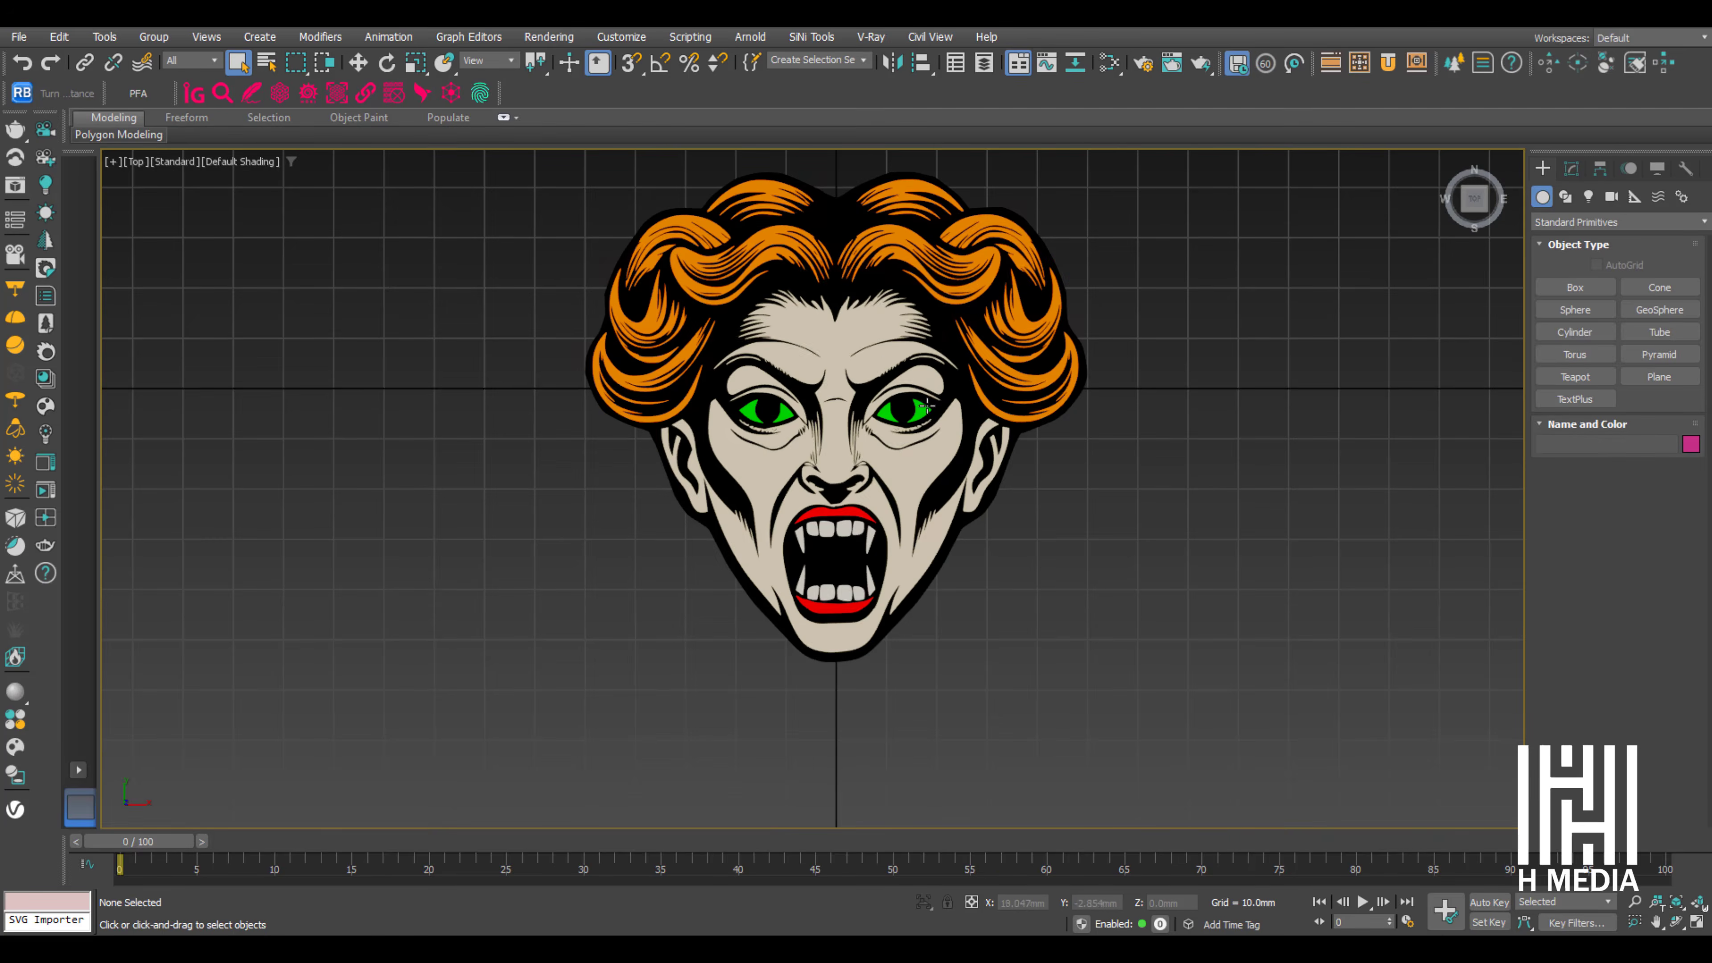
Open the vampire face's group and move the green eyes shape about 74 mm along X, clear of the face.
{"action": "left_click", "coordinate": [153, 37]}
{"action": "left_click", "coordinate": [164, 111]}
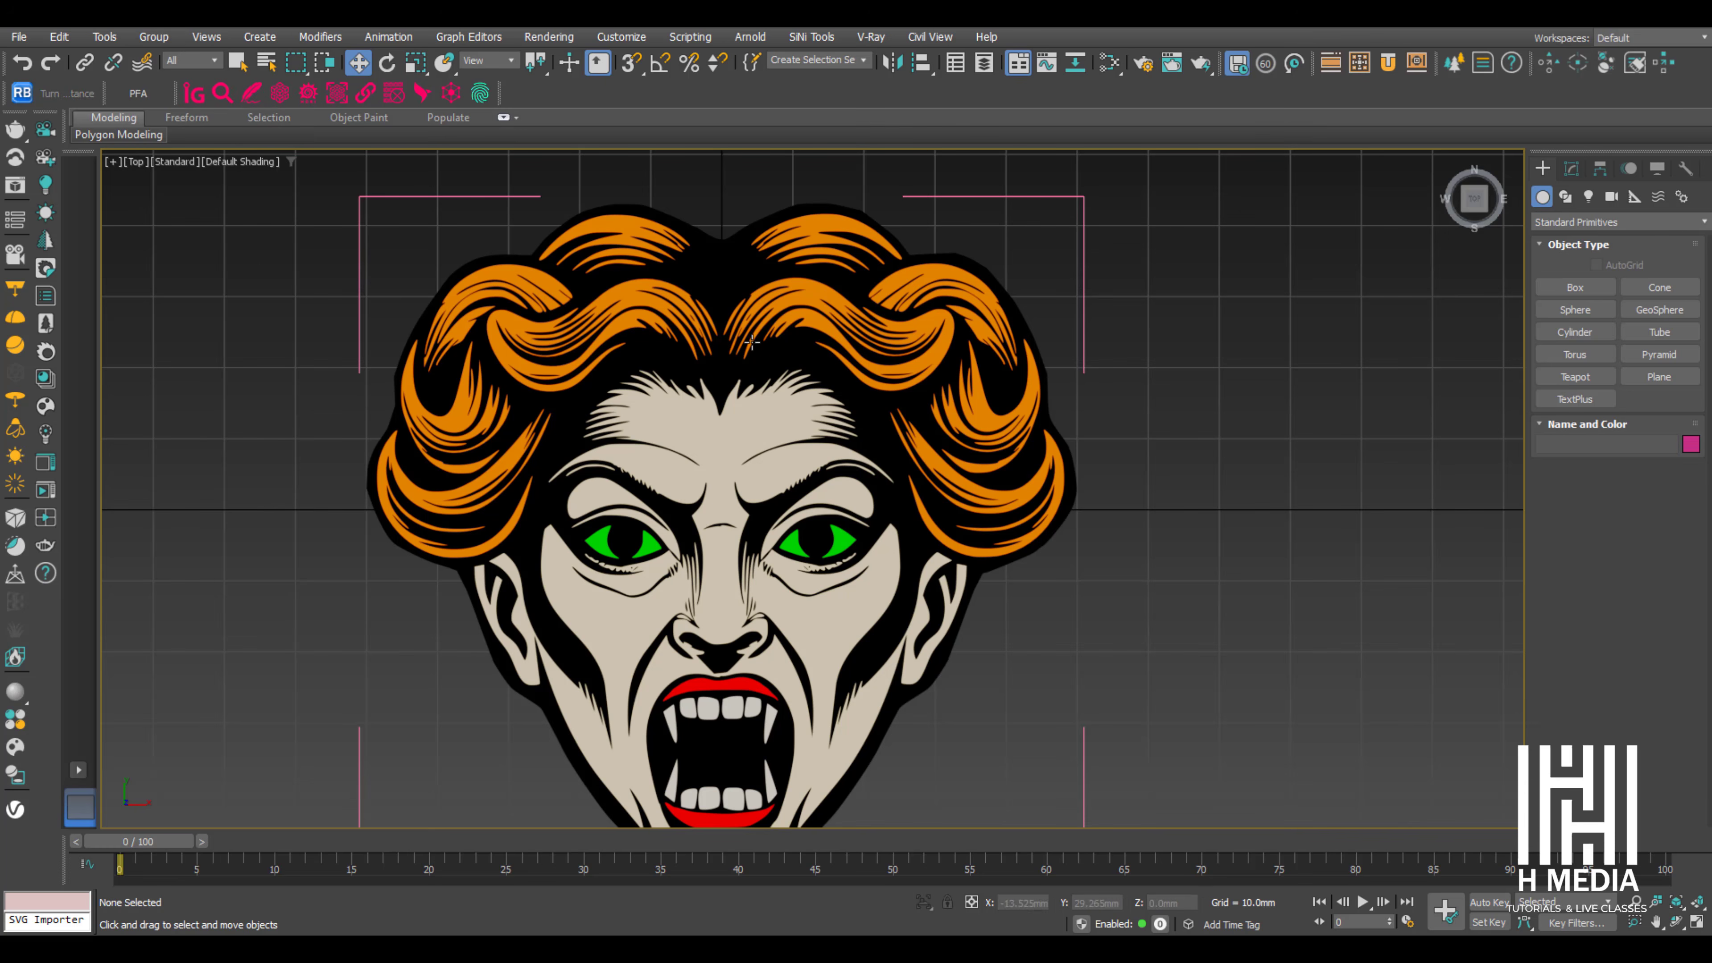
{"action": "left_click", "coordinate": [1573, 169]}
{"action": "left_click", "coordinate": [808, 540]}
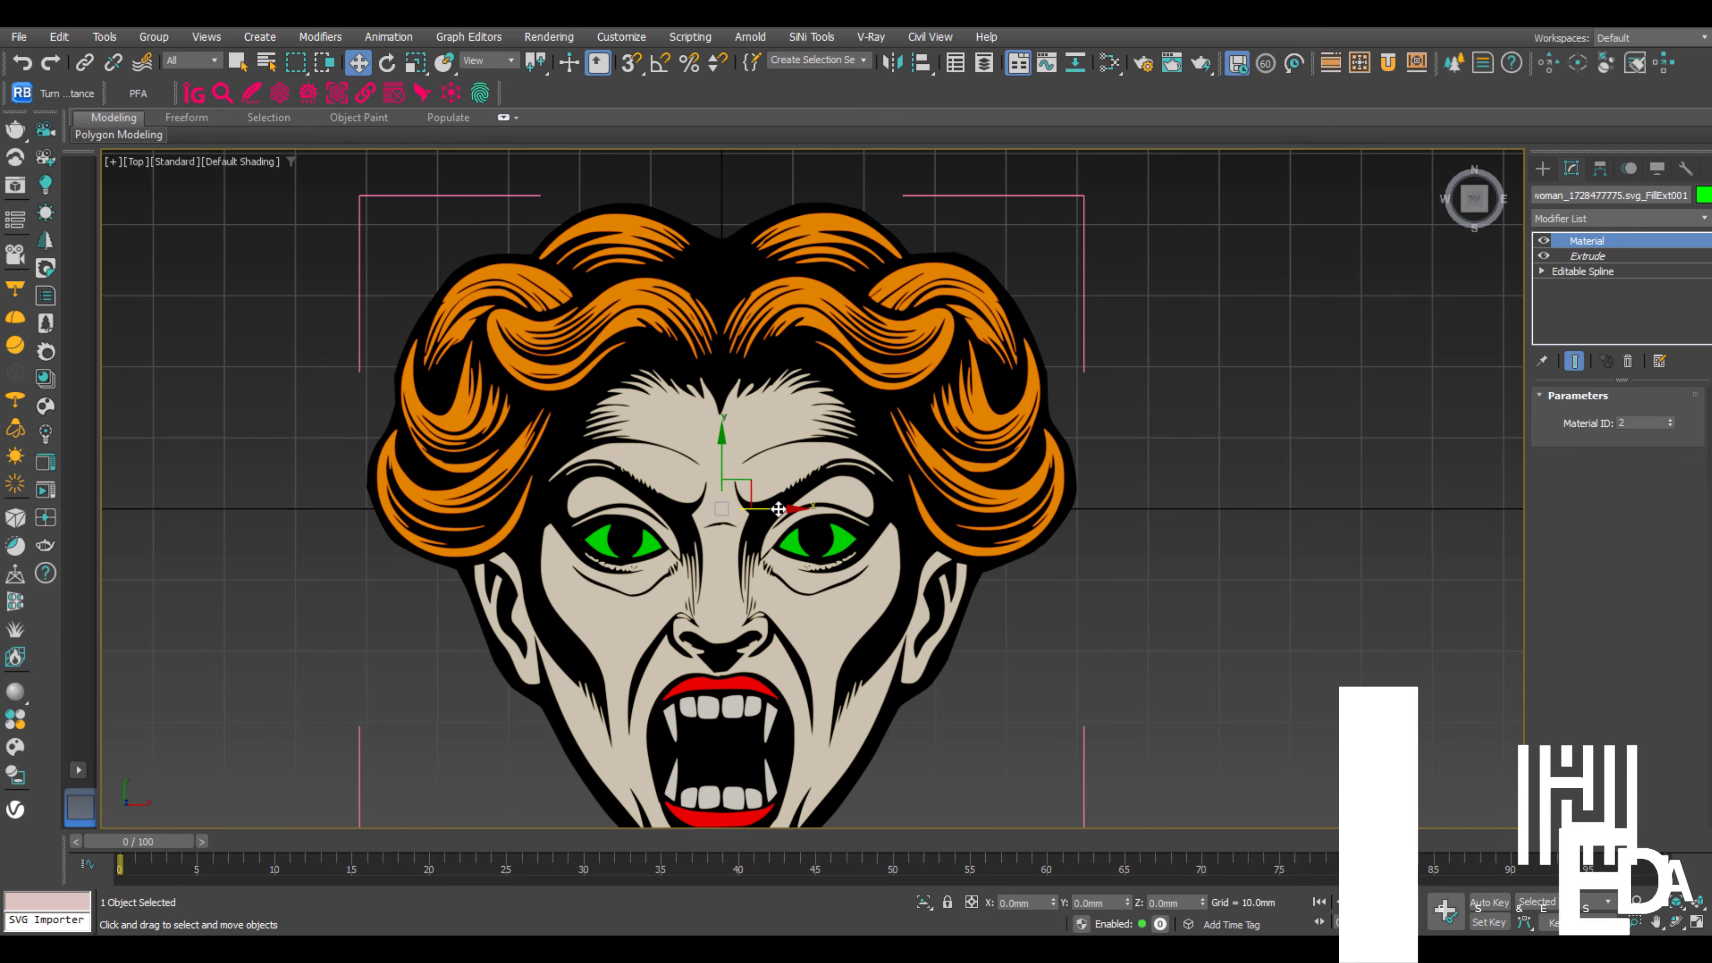
{"action": "left_click_drag", "start_coordinate": [760, 509], "coordinate": [1284, 468]}
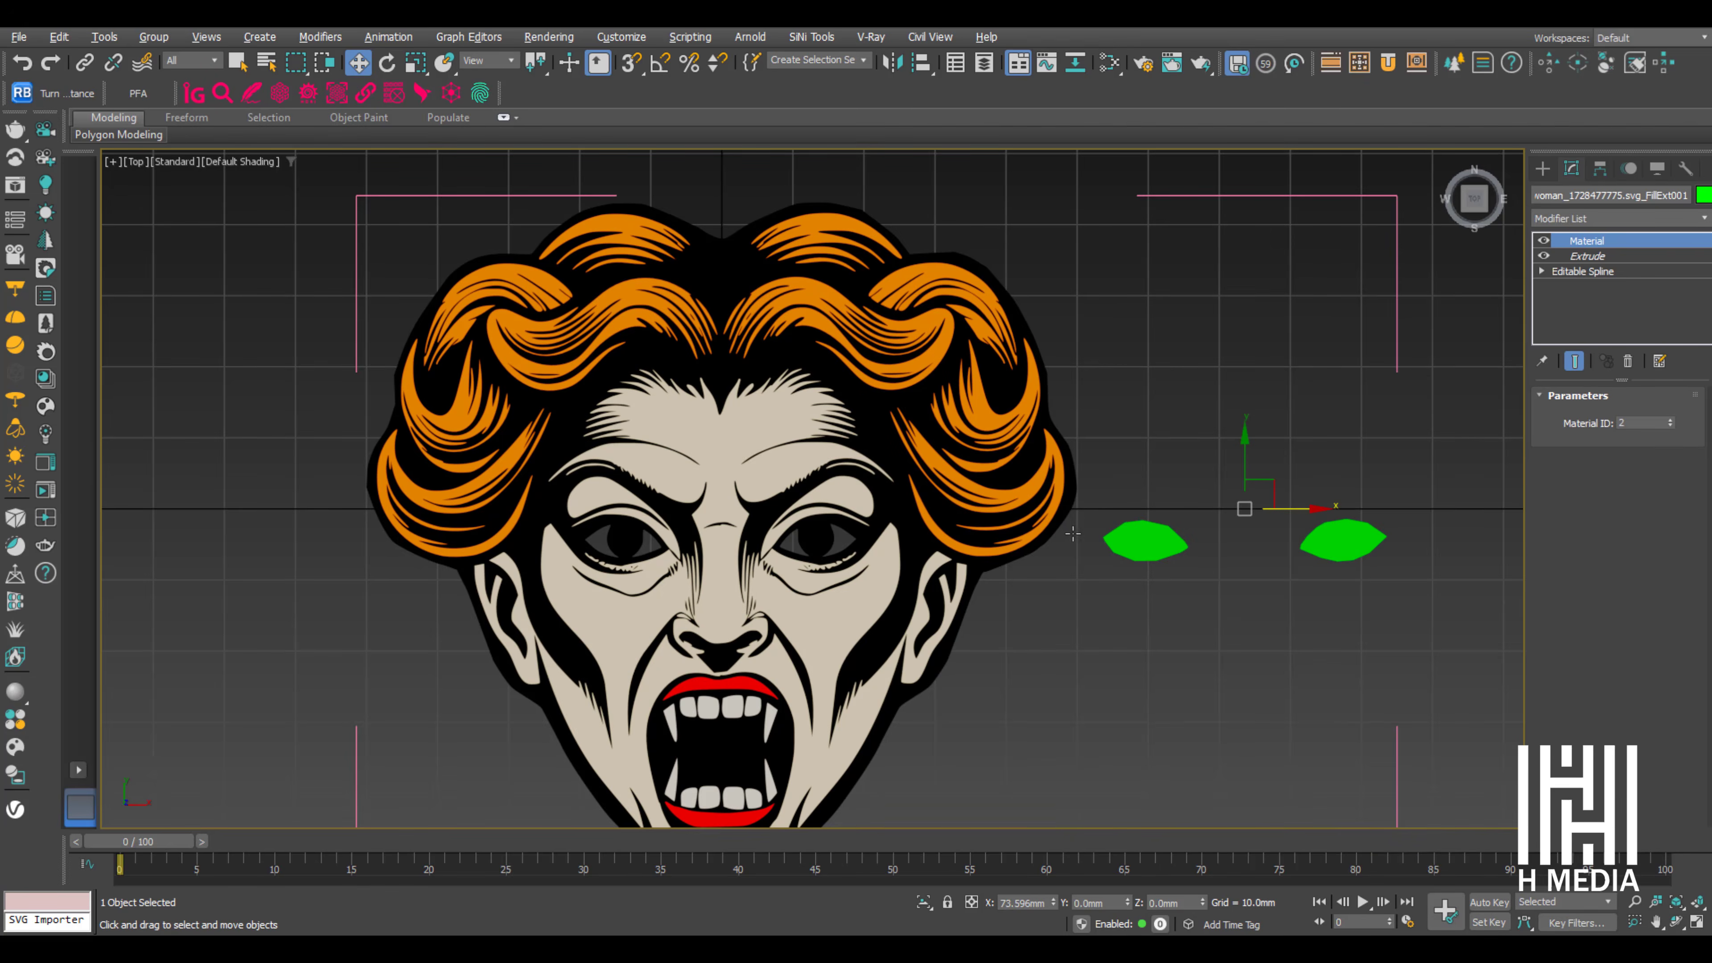
{"action": "middle_click_drag", "start_coordinate": [1284, 467], "coordinate": [1065, 469], "text": "alt"}
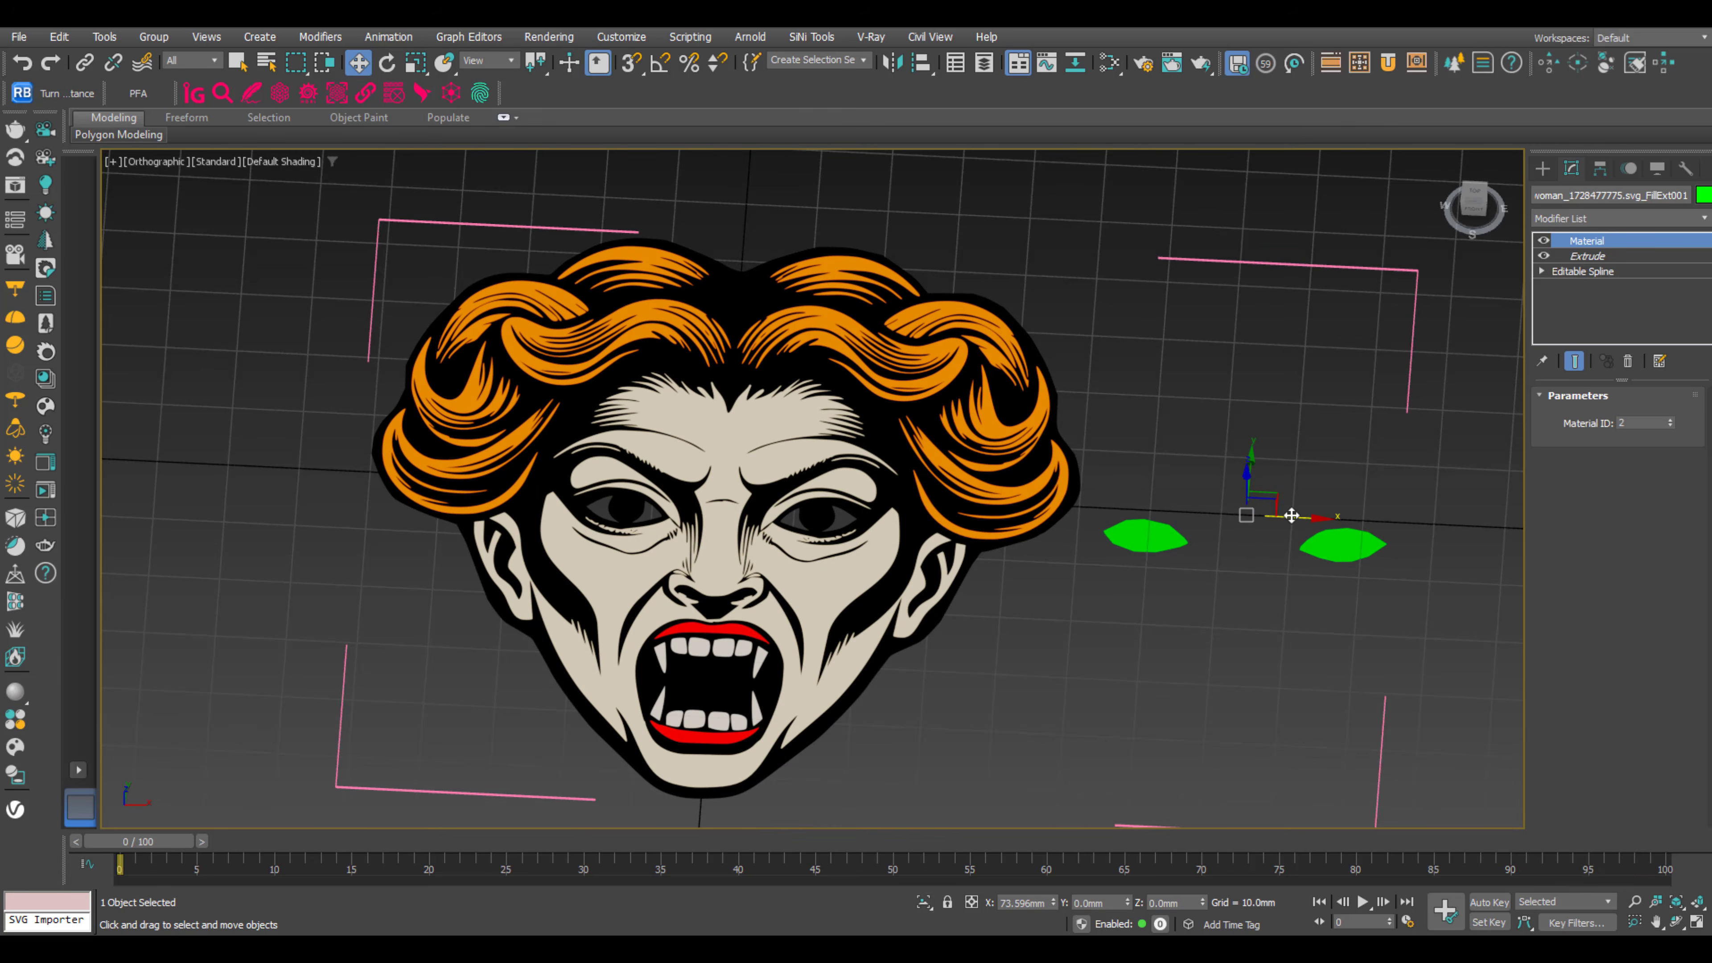
{"action": "left_click_drag", "start_coordinate": [1290, 515], "coordinate": [1279, 516]}
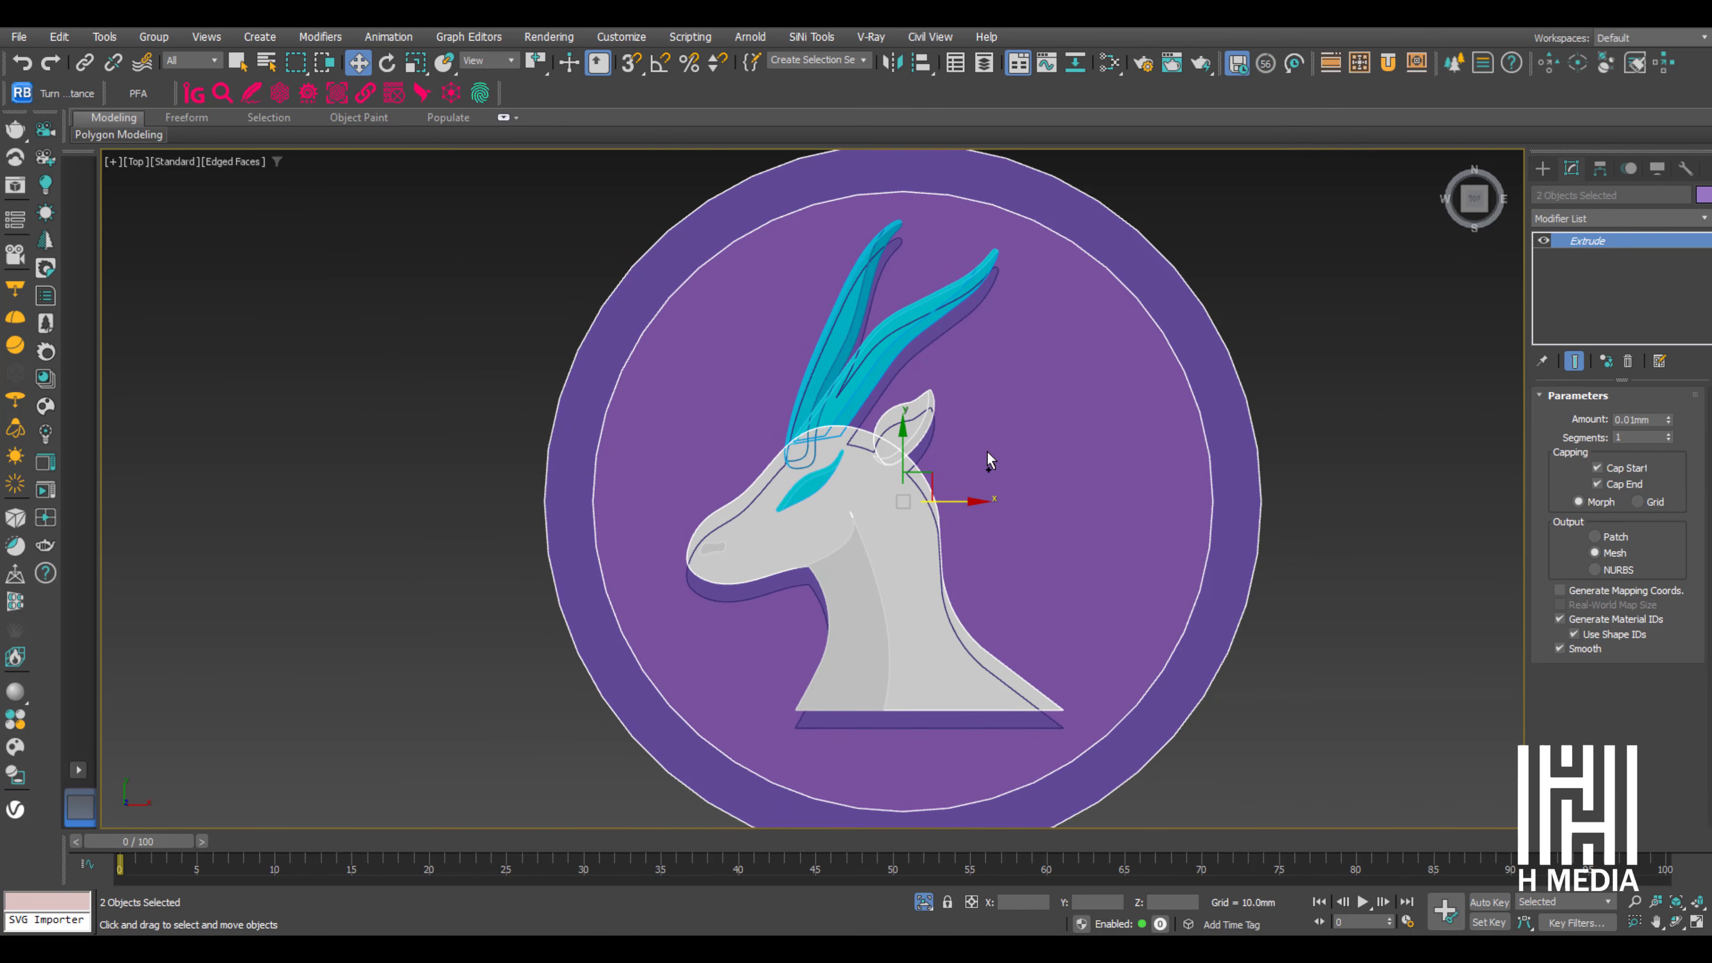
Deselect the antelope emblem's shapes and show it in default shading without edges in a perspective view.
{"action": "middle_click_drag", "start_coordinate": [987, 461], "coordinate": [888, 442]}
{"action": "left_click", "coordinate": [1222, 509]}
{"action": "key", "text": "F4"}
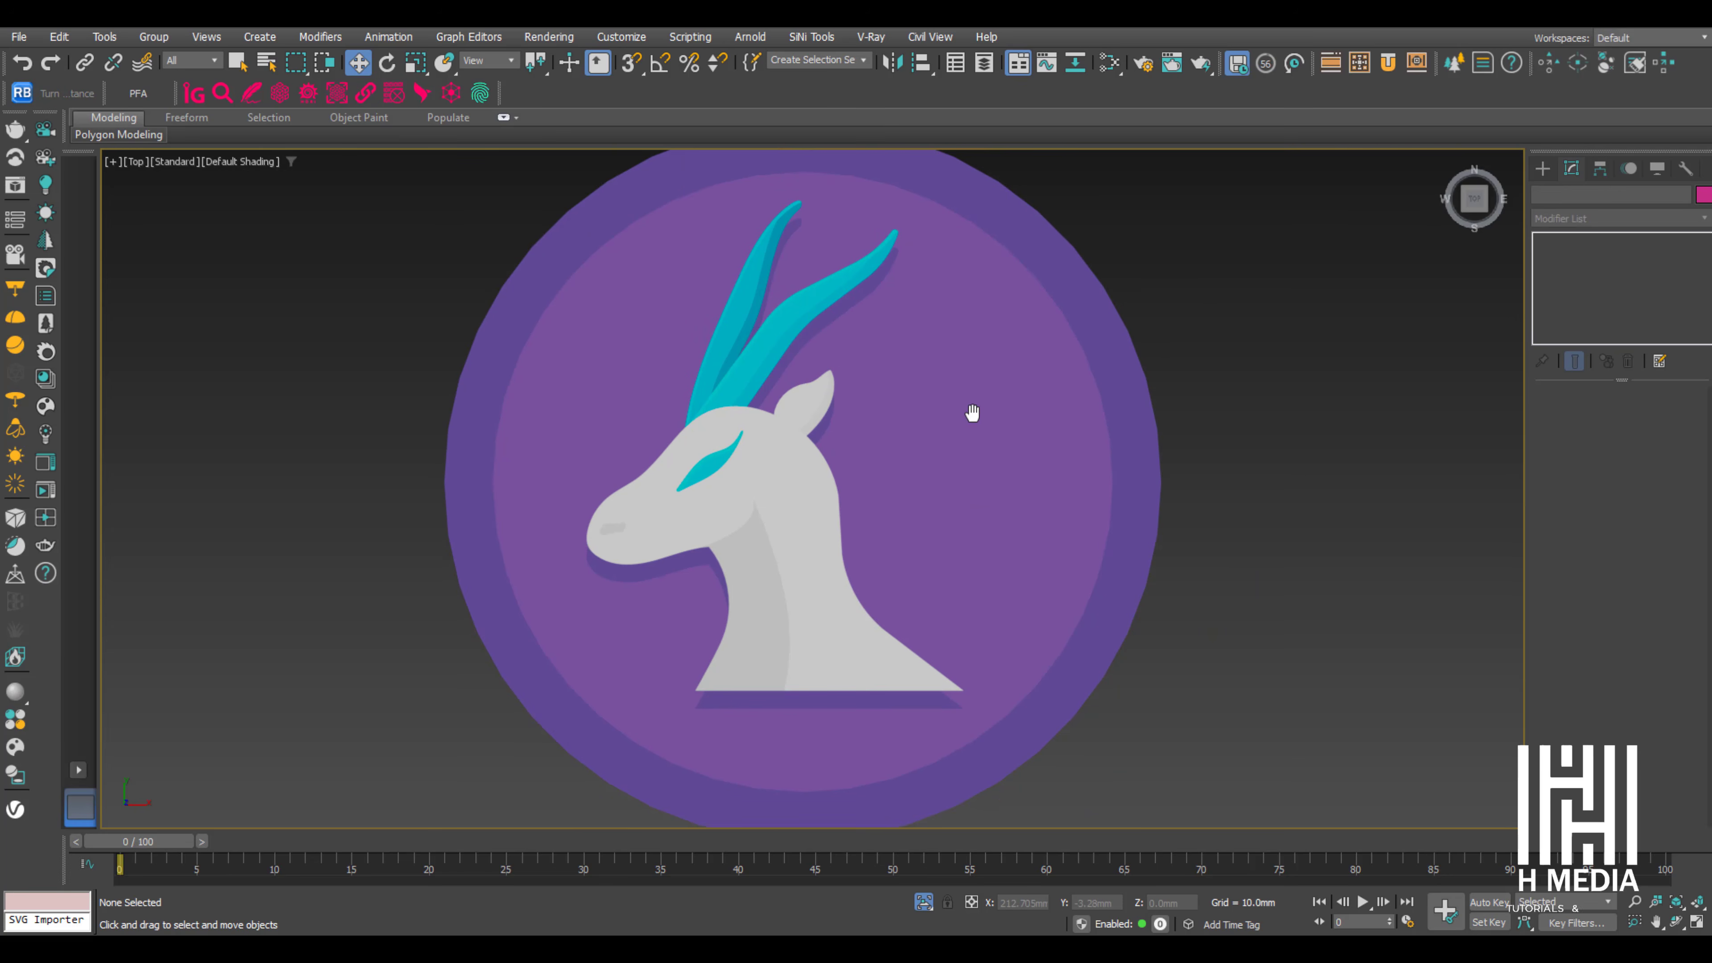
{"action": "scroll", "coordinate": [982, 413], "scroll_direction": "down", "scroll_amount": 3}
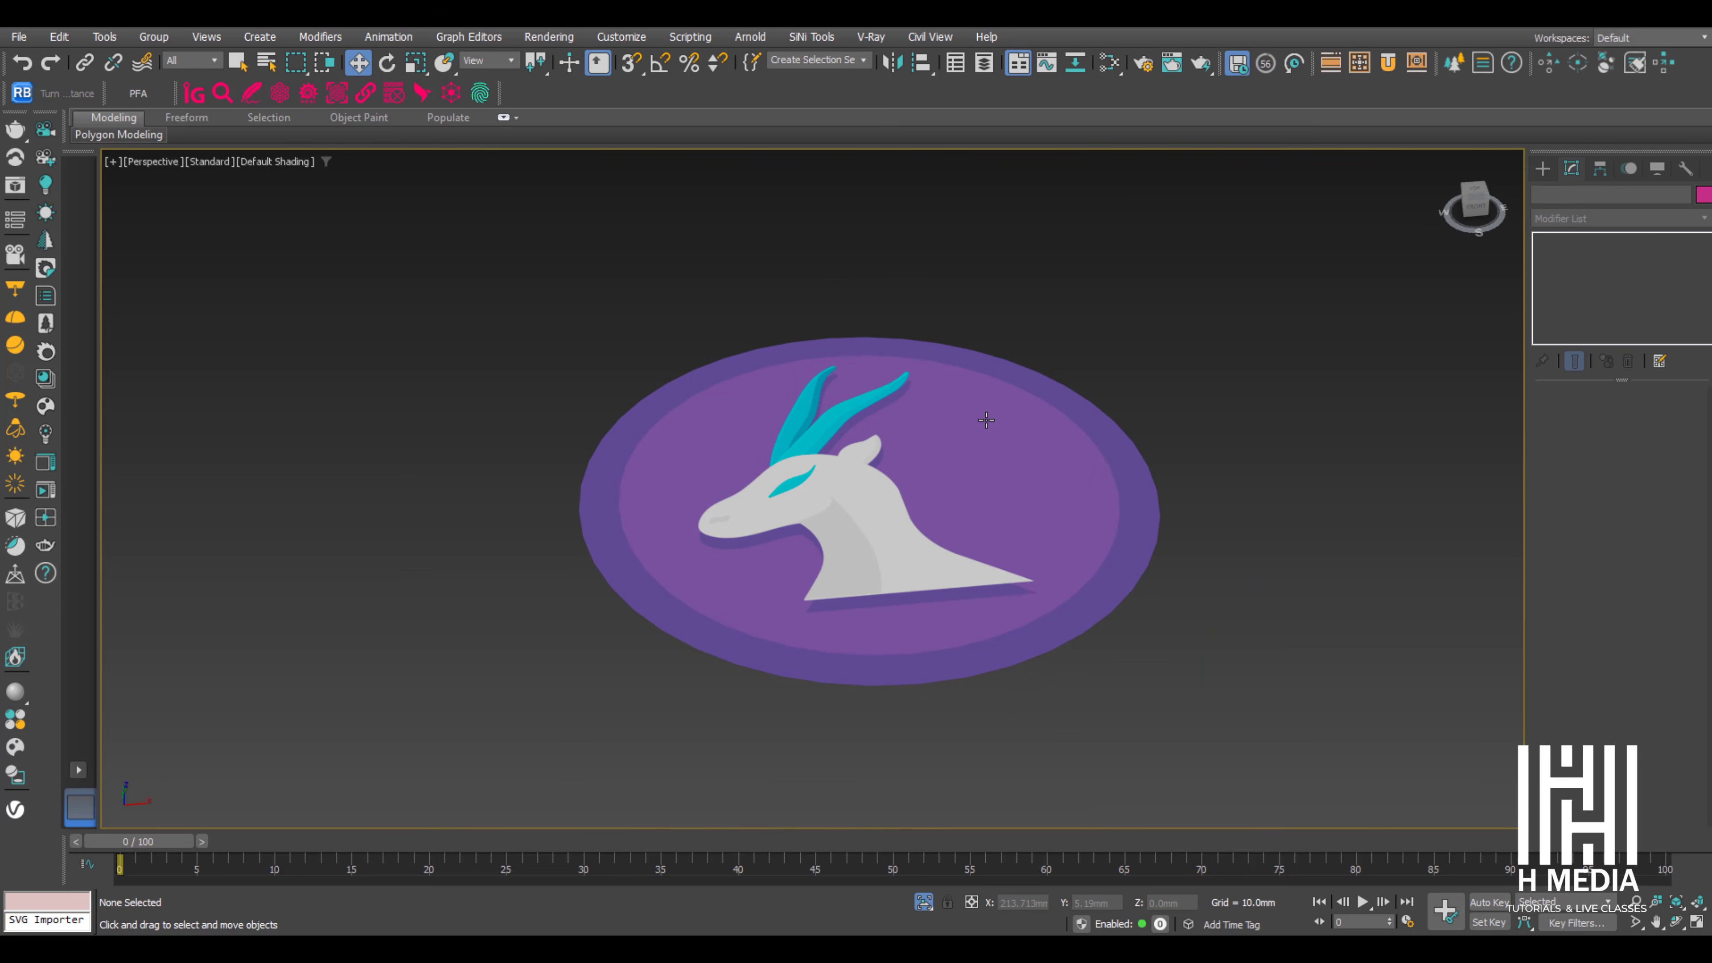
{"action": "key", "text": "shift+z"}
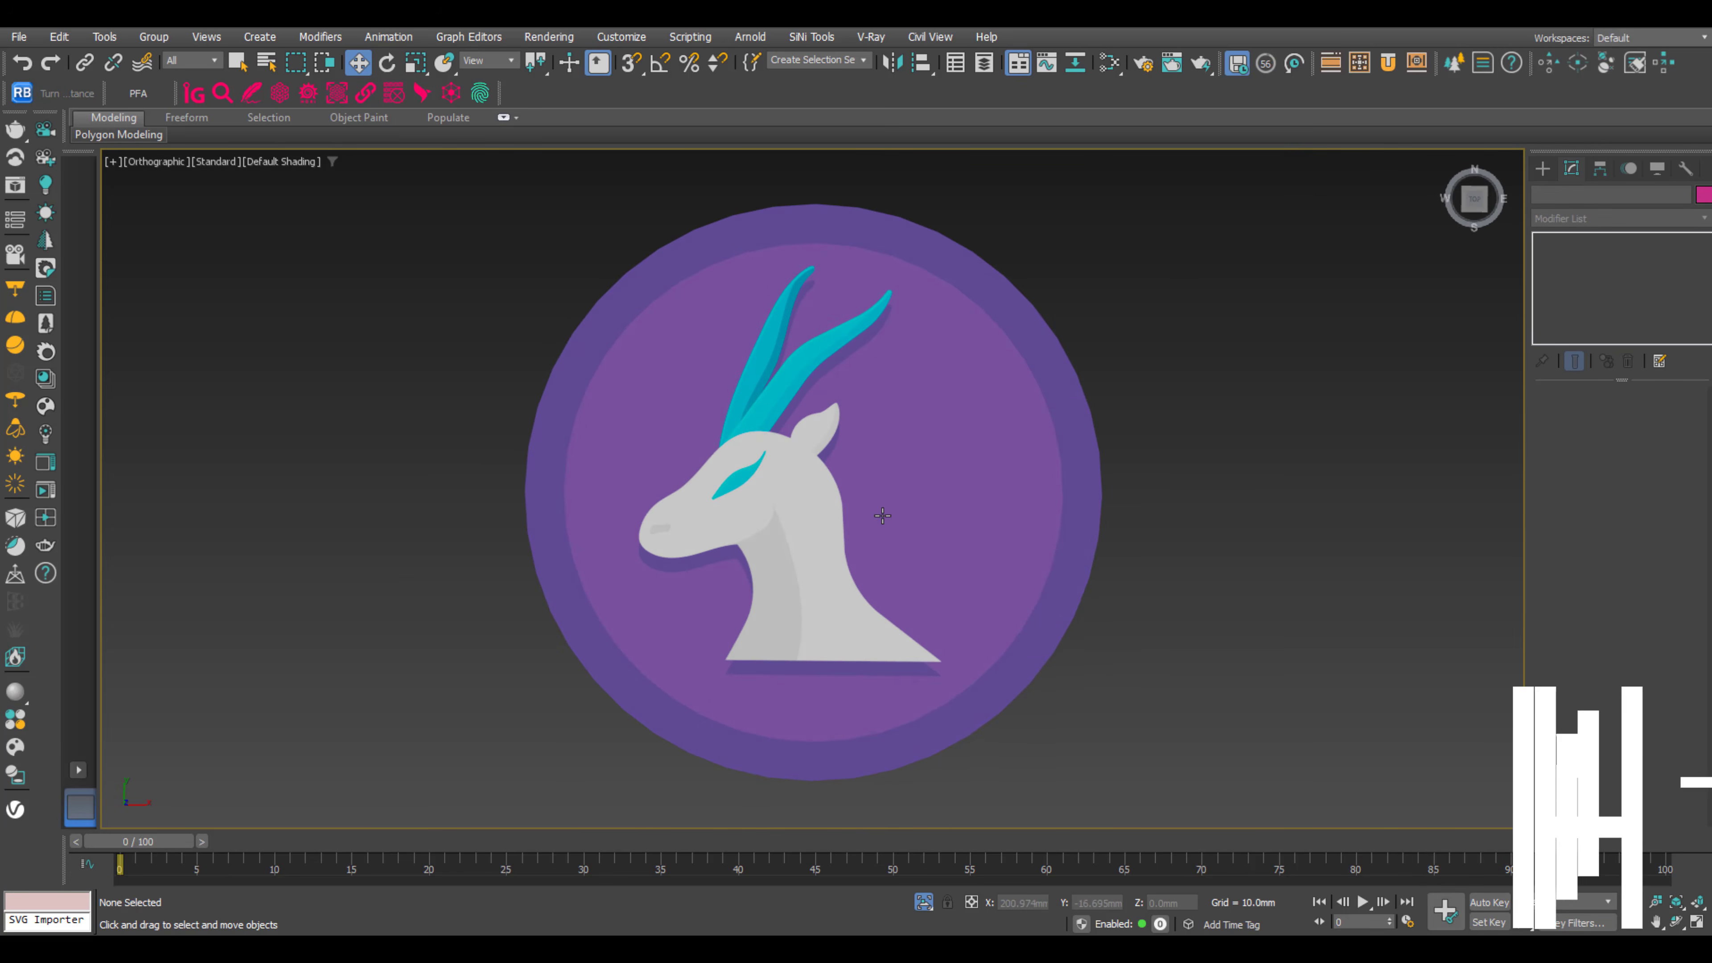
{"action": "key", "text": "p"}
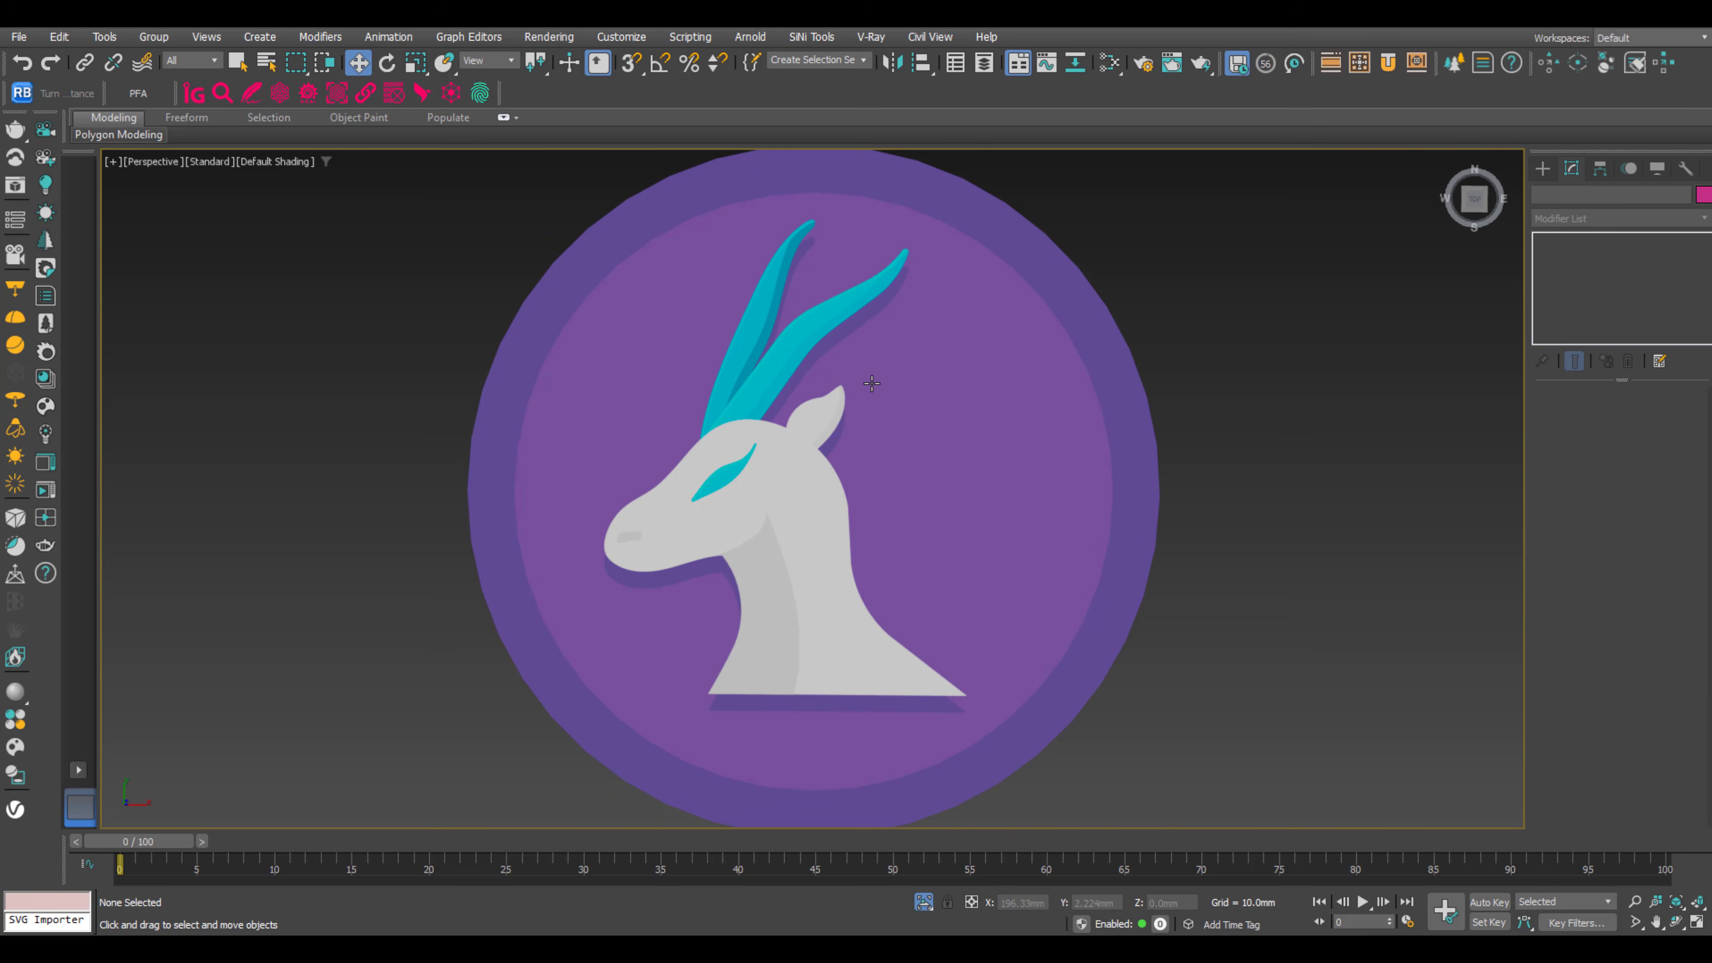
{"action": "scroll", "coordinate": [1014, 676], "scroll_direction": "down", "scroll_amount": 3}
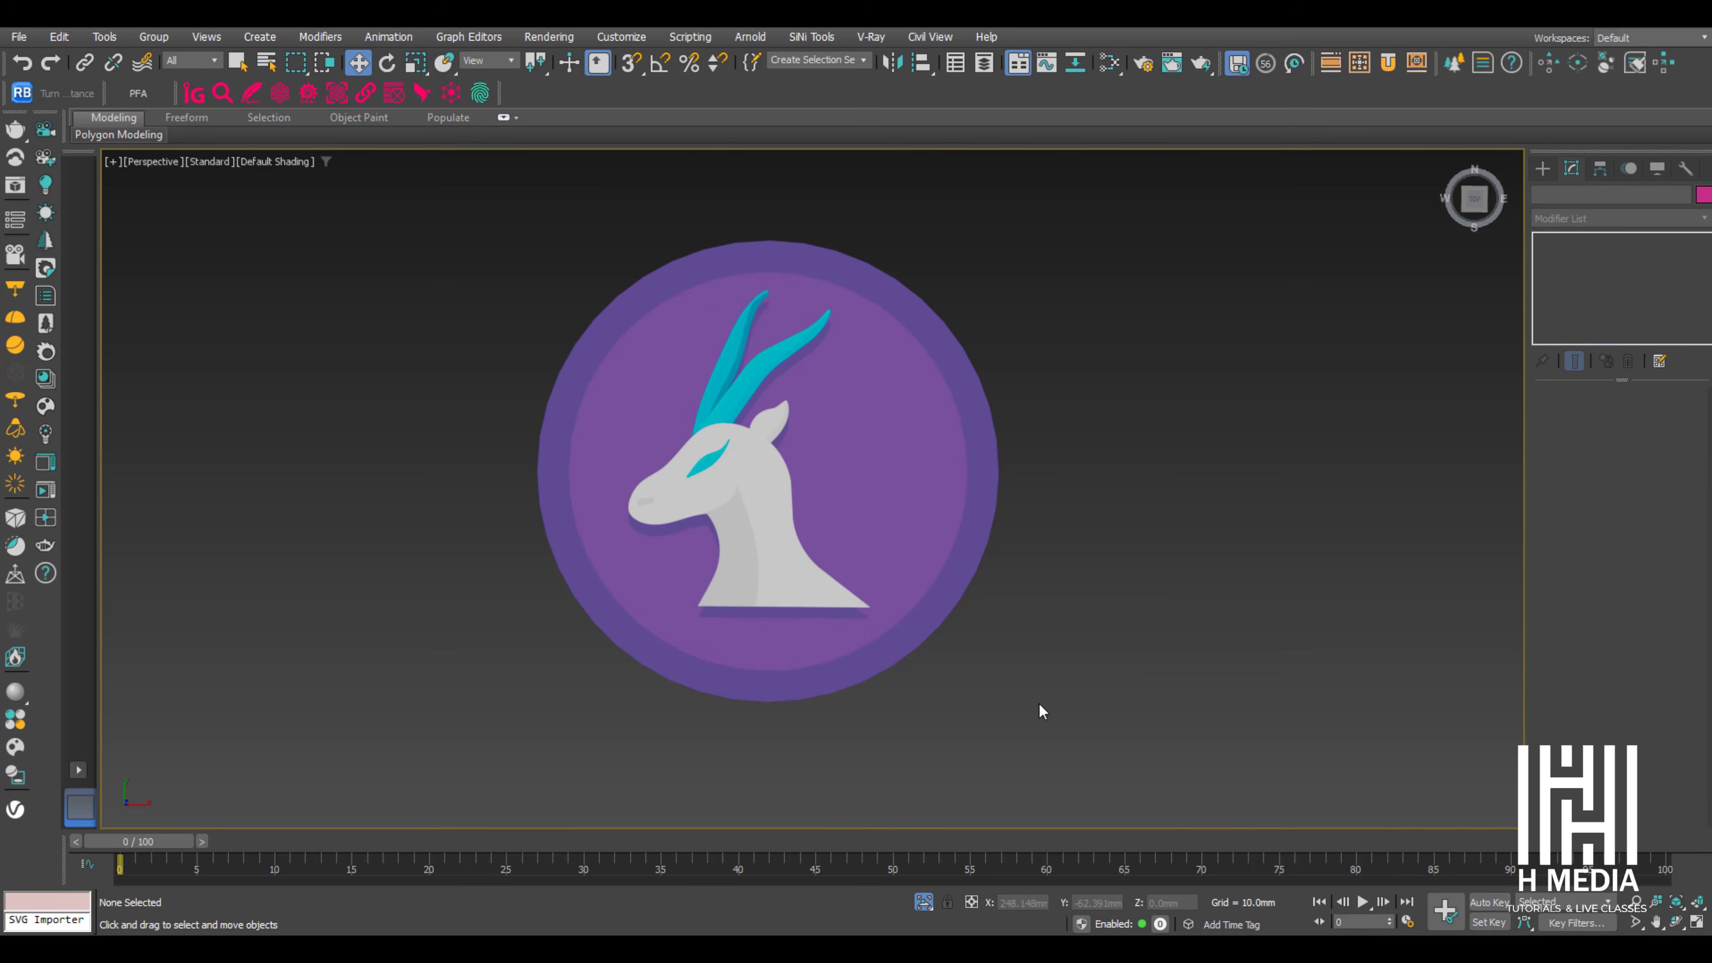
Select all of the antelope emblem's objects and export them as a Scalable Vector Graphics file named Logo.
{"action": "key", "text": "ctrl+a"}
{"action": "left_click", "coordinate": [19, 37]}
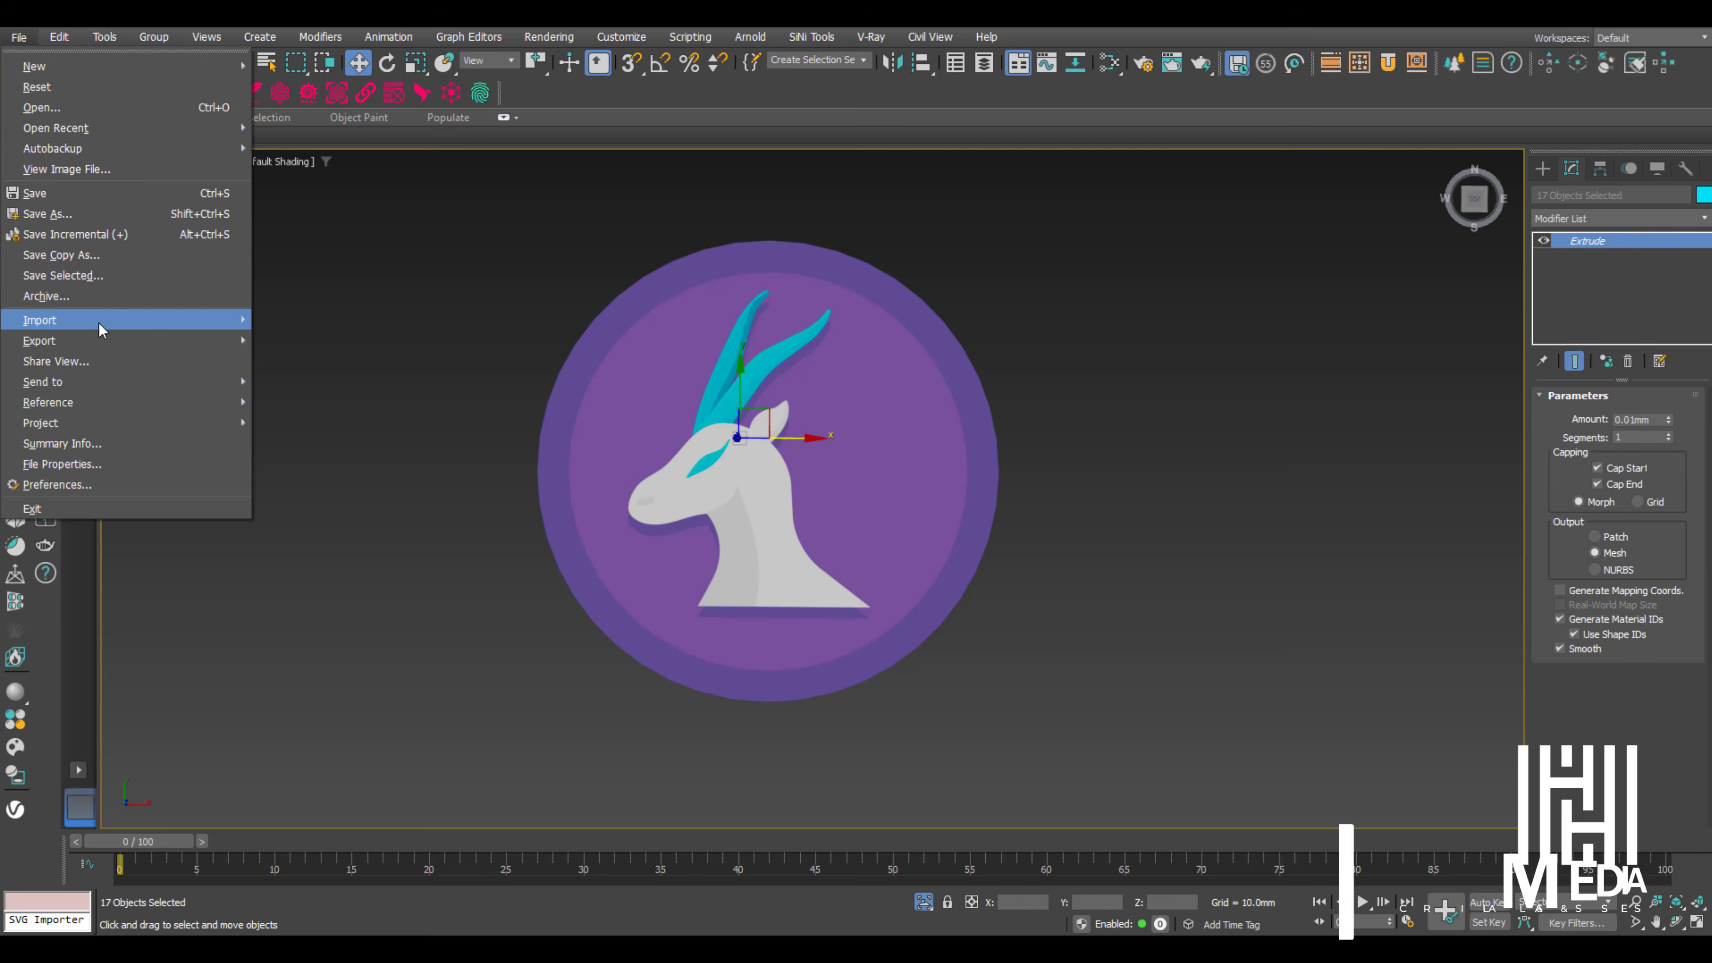
{"action": "mouse_move", "coordinate": [105, 344]}
{"action": "left_click", "coordinate": [317, 362]}
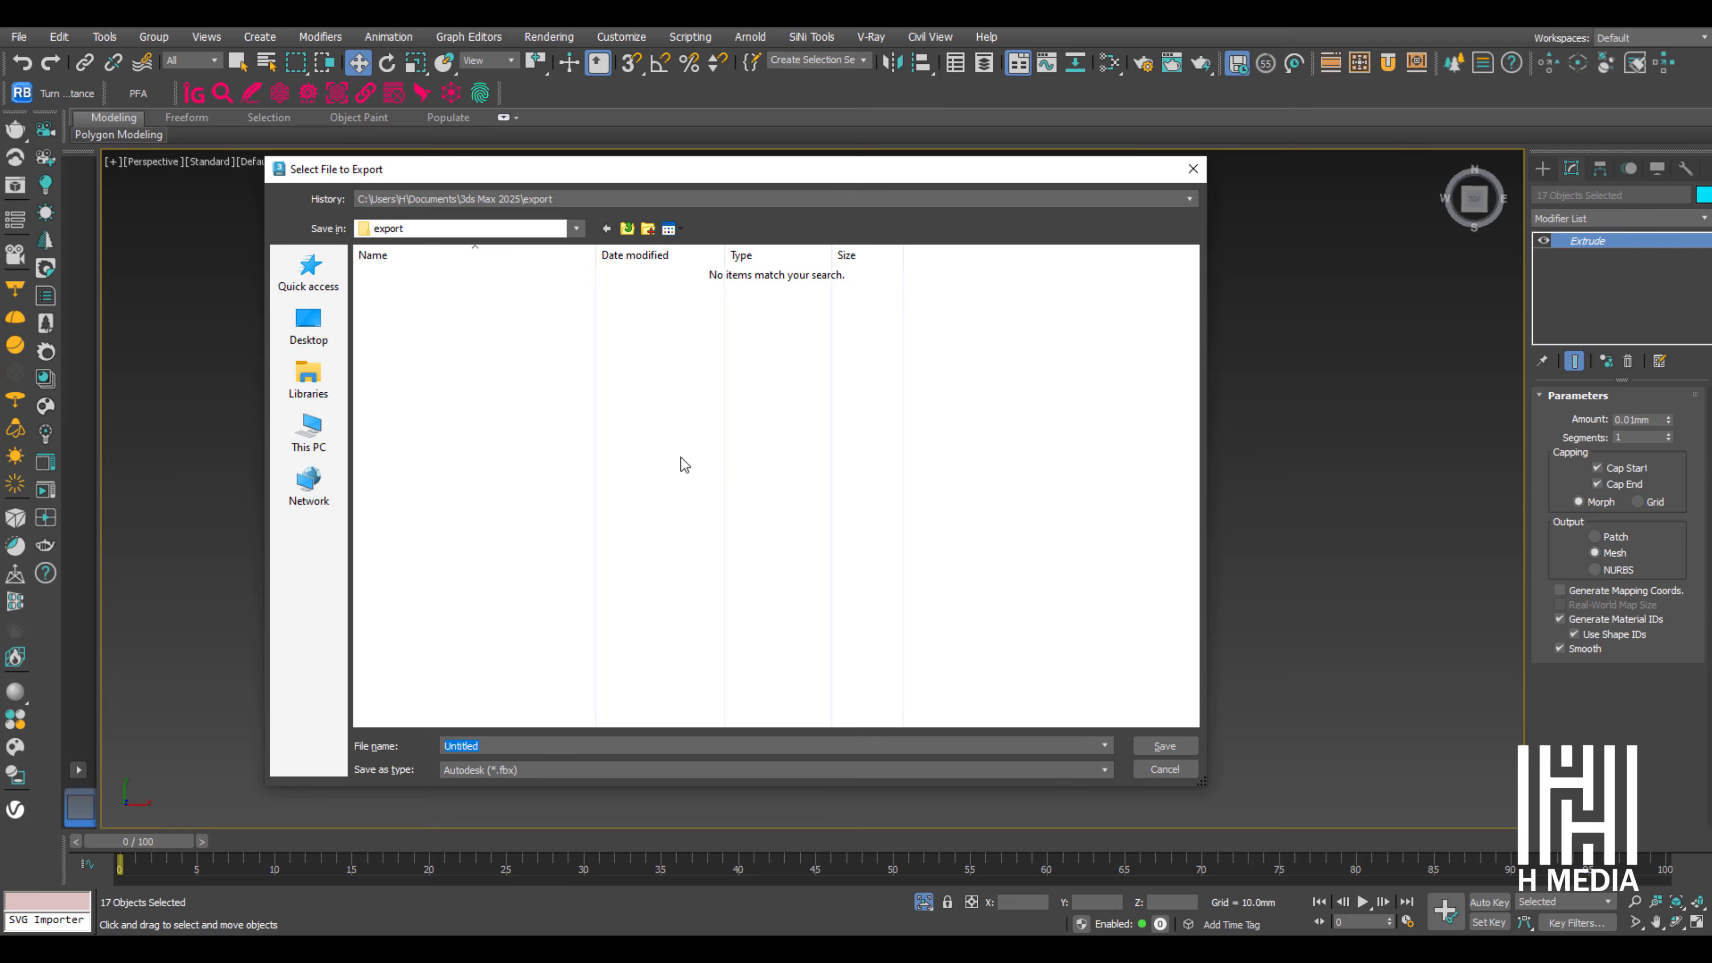
{"action": "left_click", "coordinate": [620, 767]}
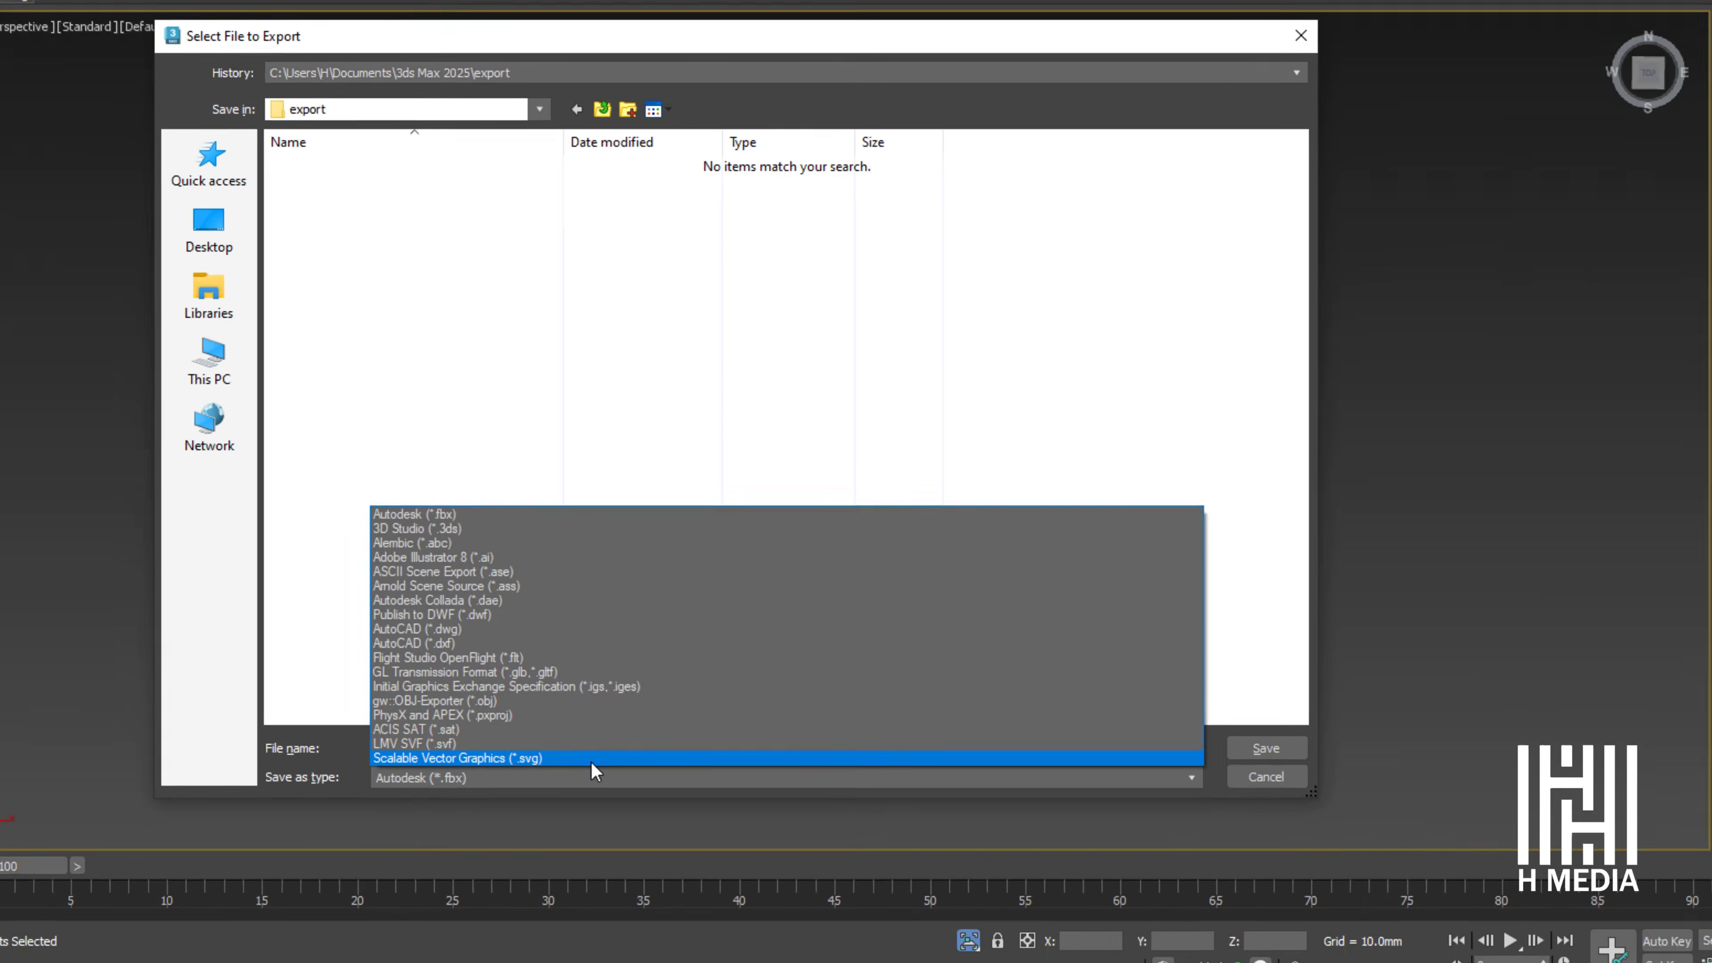
{"action": "left_click", "coordinate": [518, 771]}
{"action": "type", "text": "Logo"}
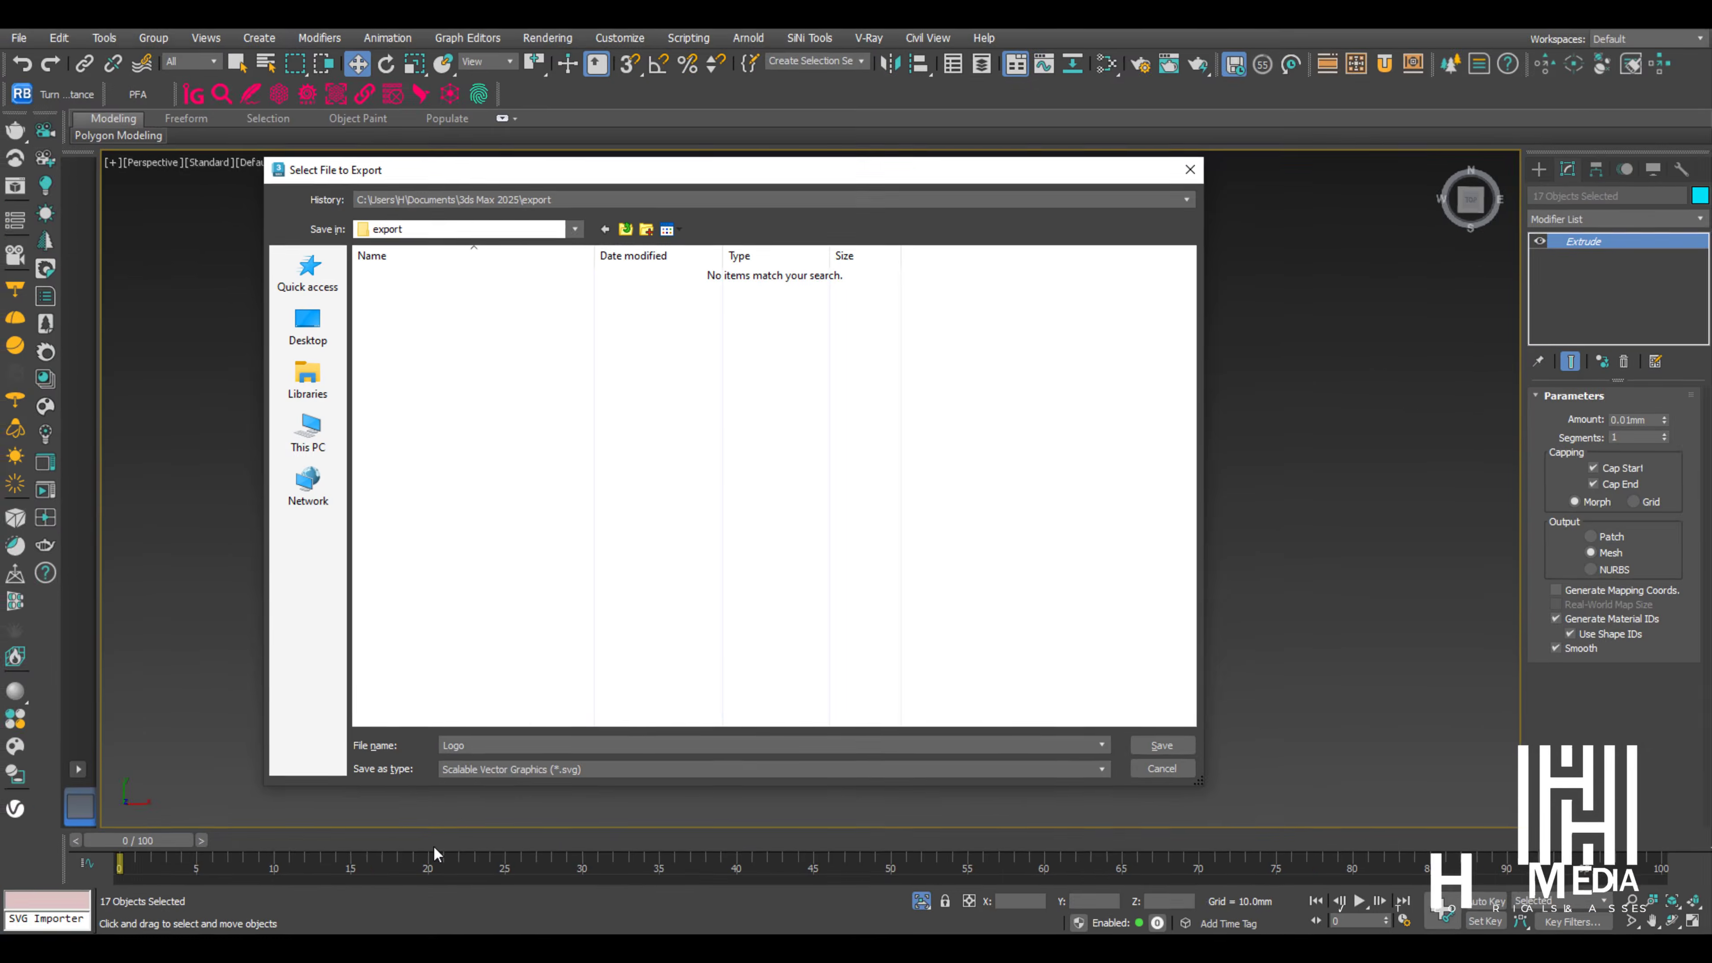
{"action": "key", "text": "Return"}
{"action": "left_click", "coordinate": [1147, 545]}
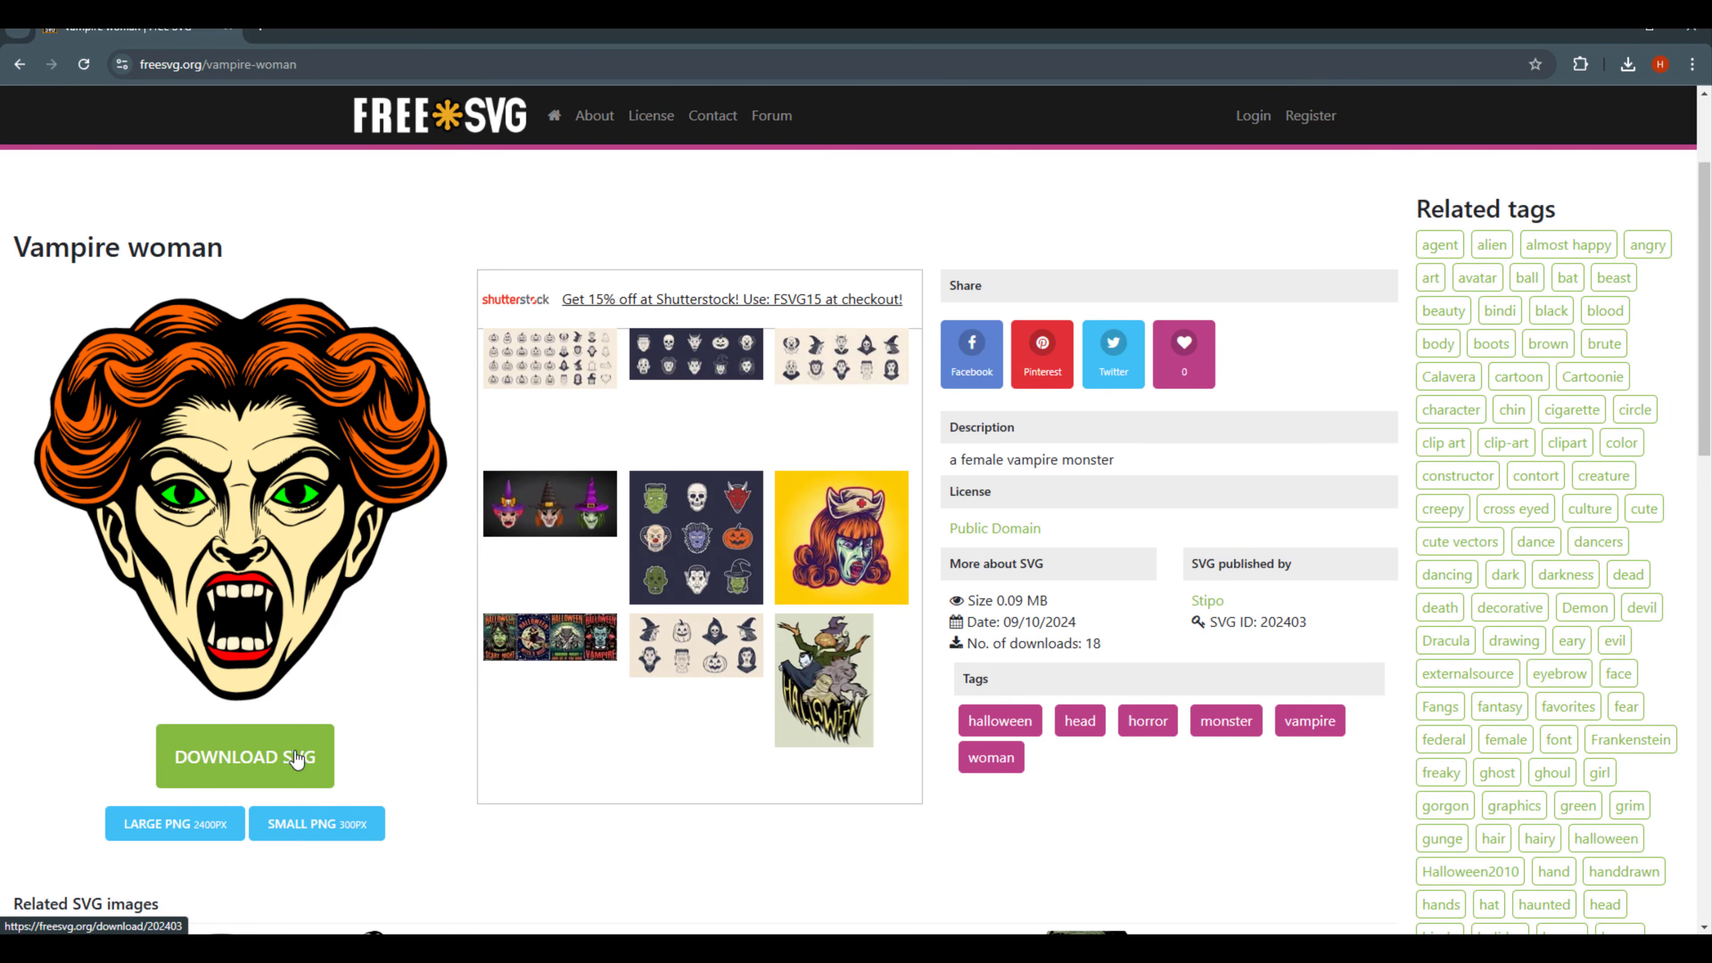
Download the Vampire woman SVG from FreeSVG and show the imported face in default shading in a perspective view.
{"action": "left_click", "coordinate": [297, 759]}
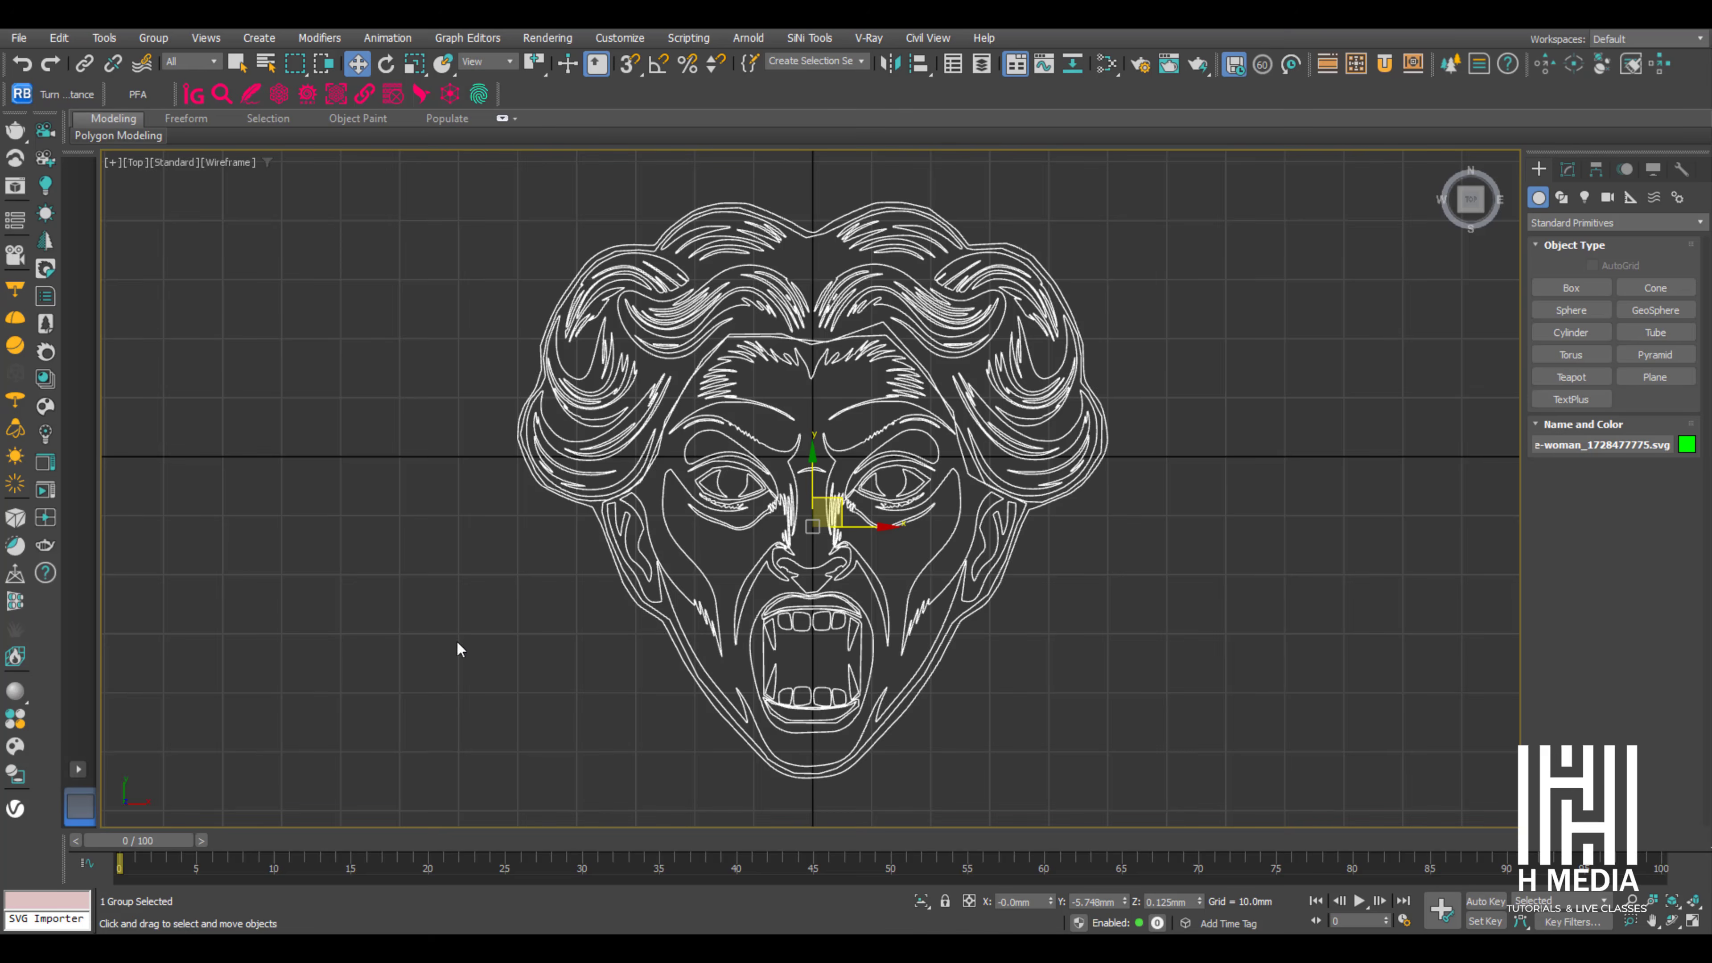
{"action": "key", "text": "F3"}
{"action": "left_click", "coordinate": [535, 618]}
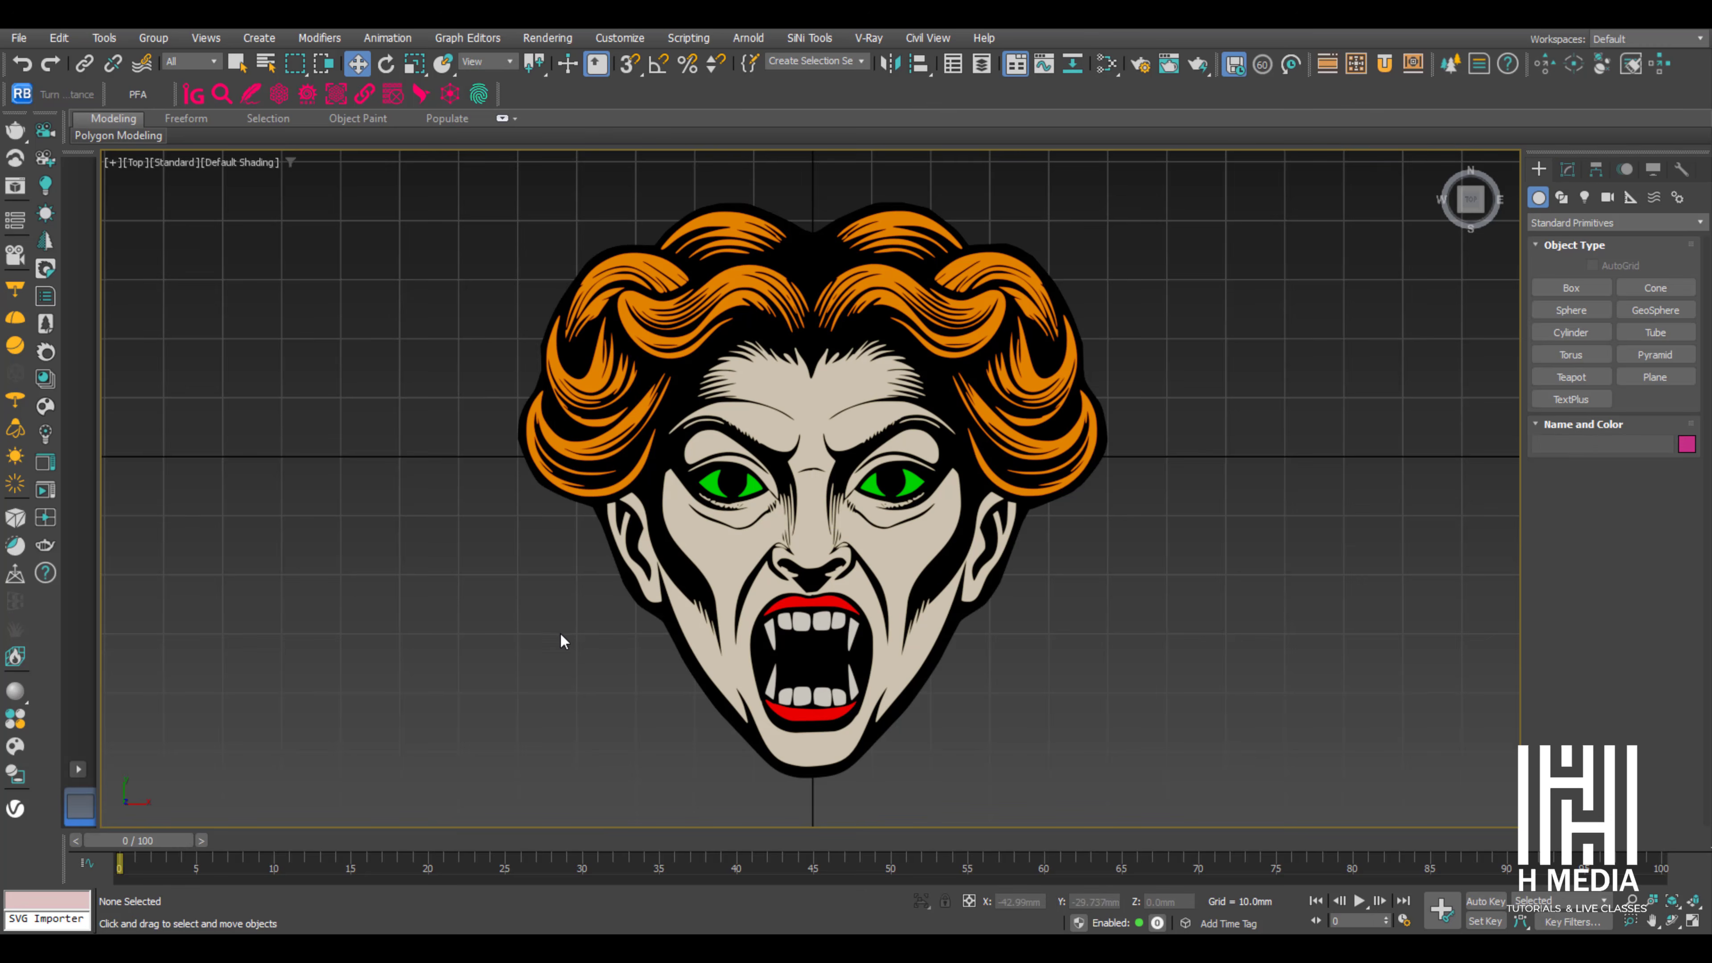
{"action": "key", "text": "p"}
{"action": "middle_click_drag", "start_coordinate": [739, 650], "coordinate": [881, 507], "text": "alt"}
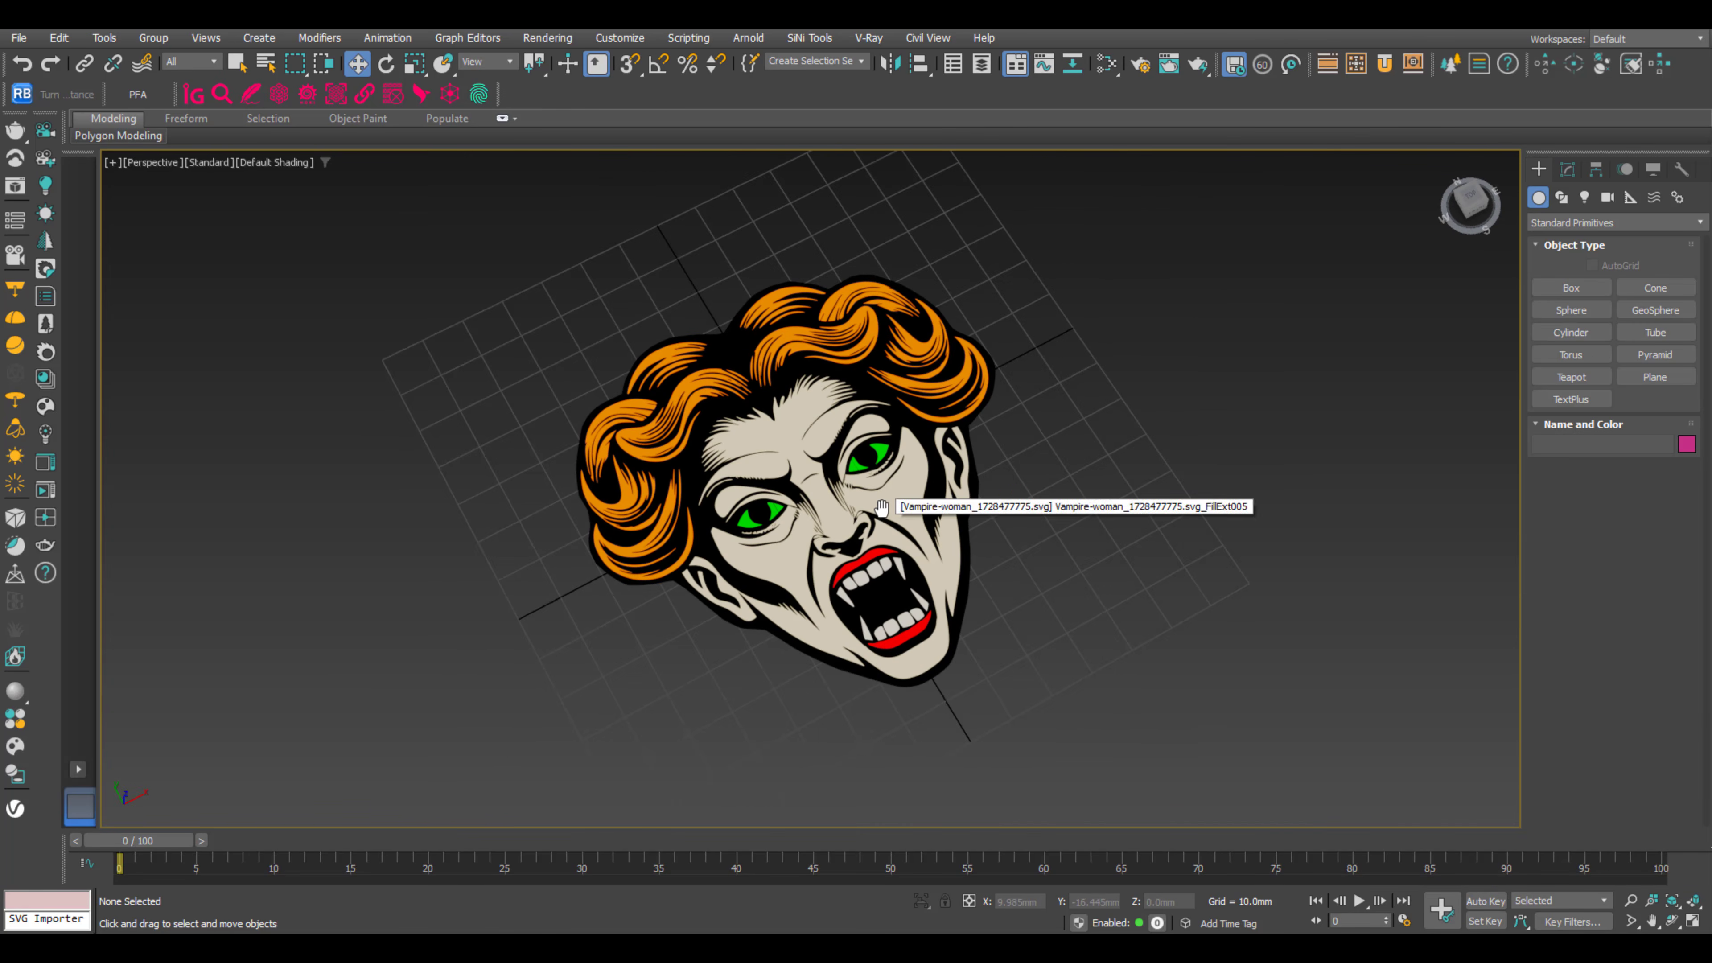
{"action": "key", "text": "shift+z"}
{"action": "scroll", "coordinate": [882, 507], "scroll_direction": "up", "scroll_amount": 6}
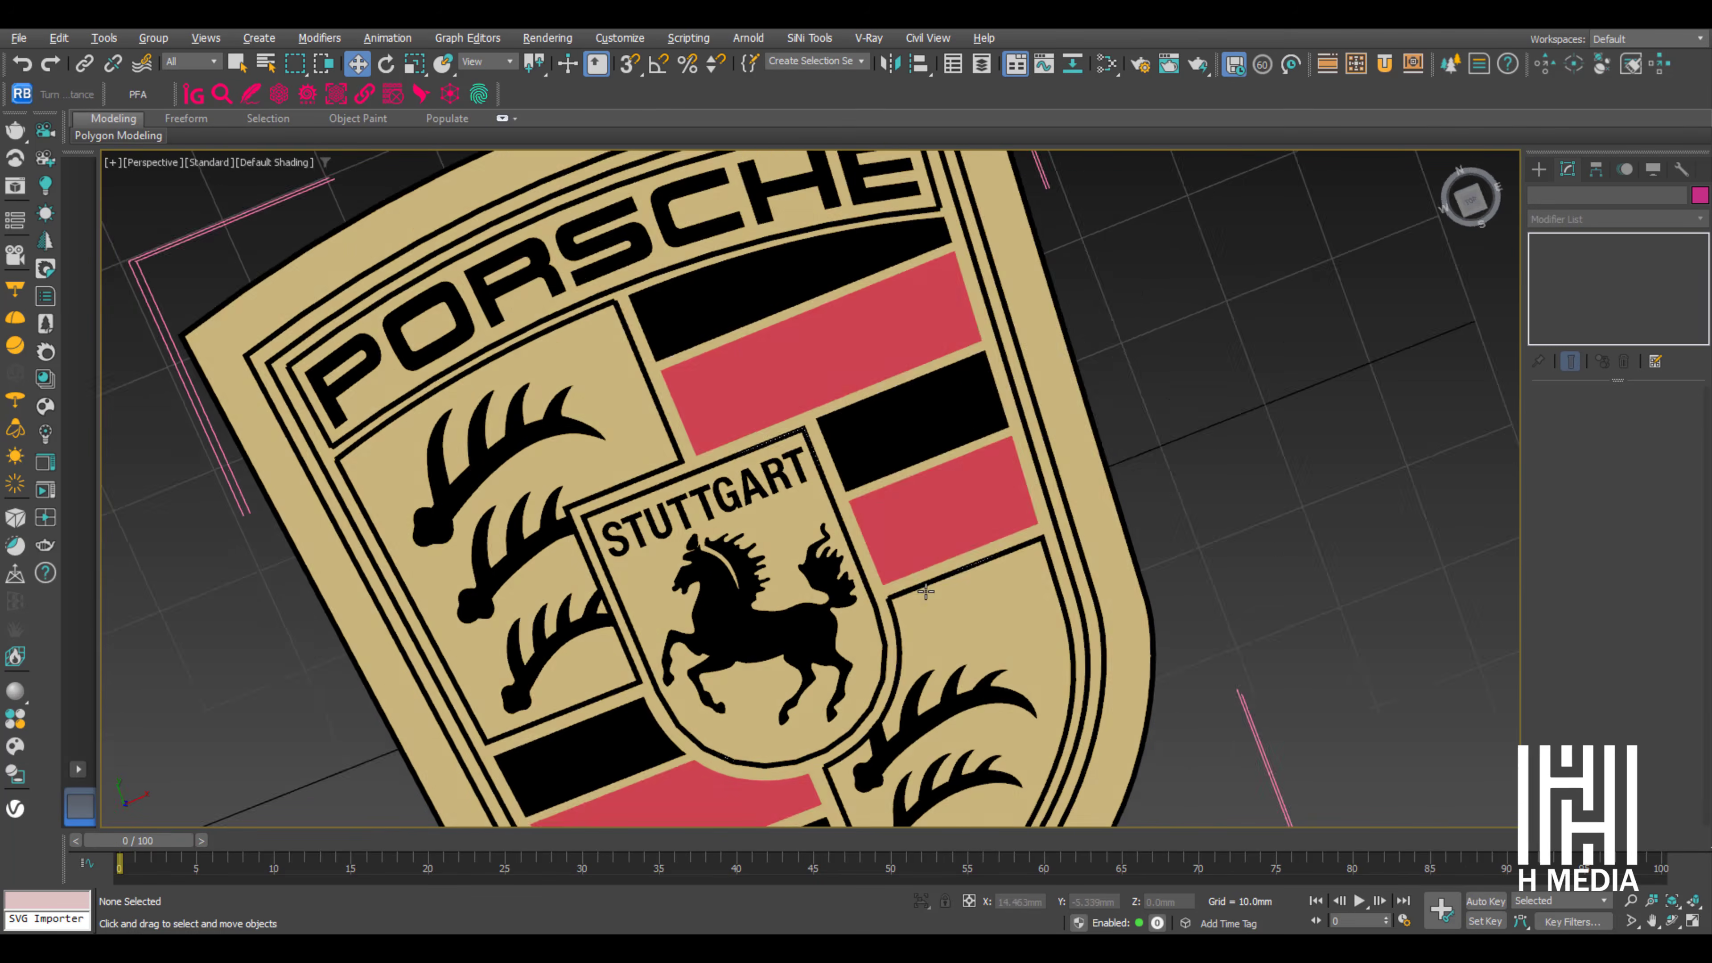
Select the gold background shape of the Porsche crest and toggle its Material modifier.
{"action": "left_click", "coordinate": [976, 372]}
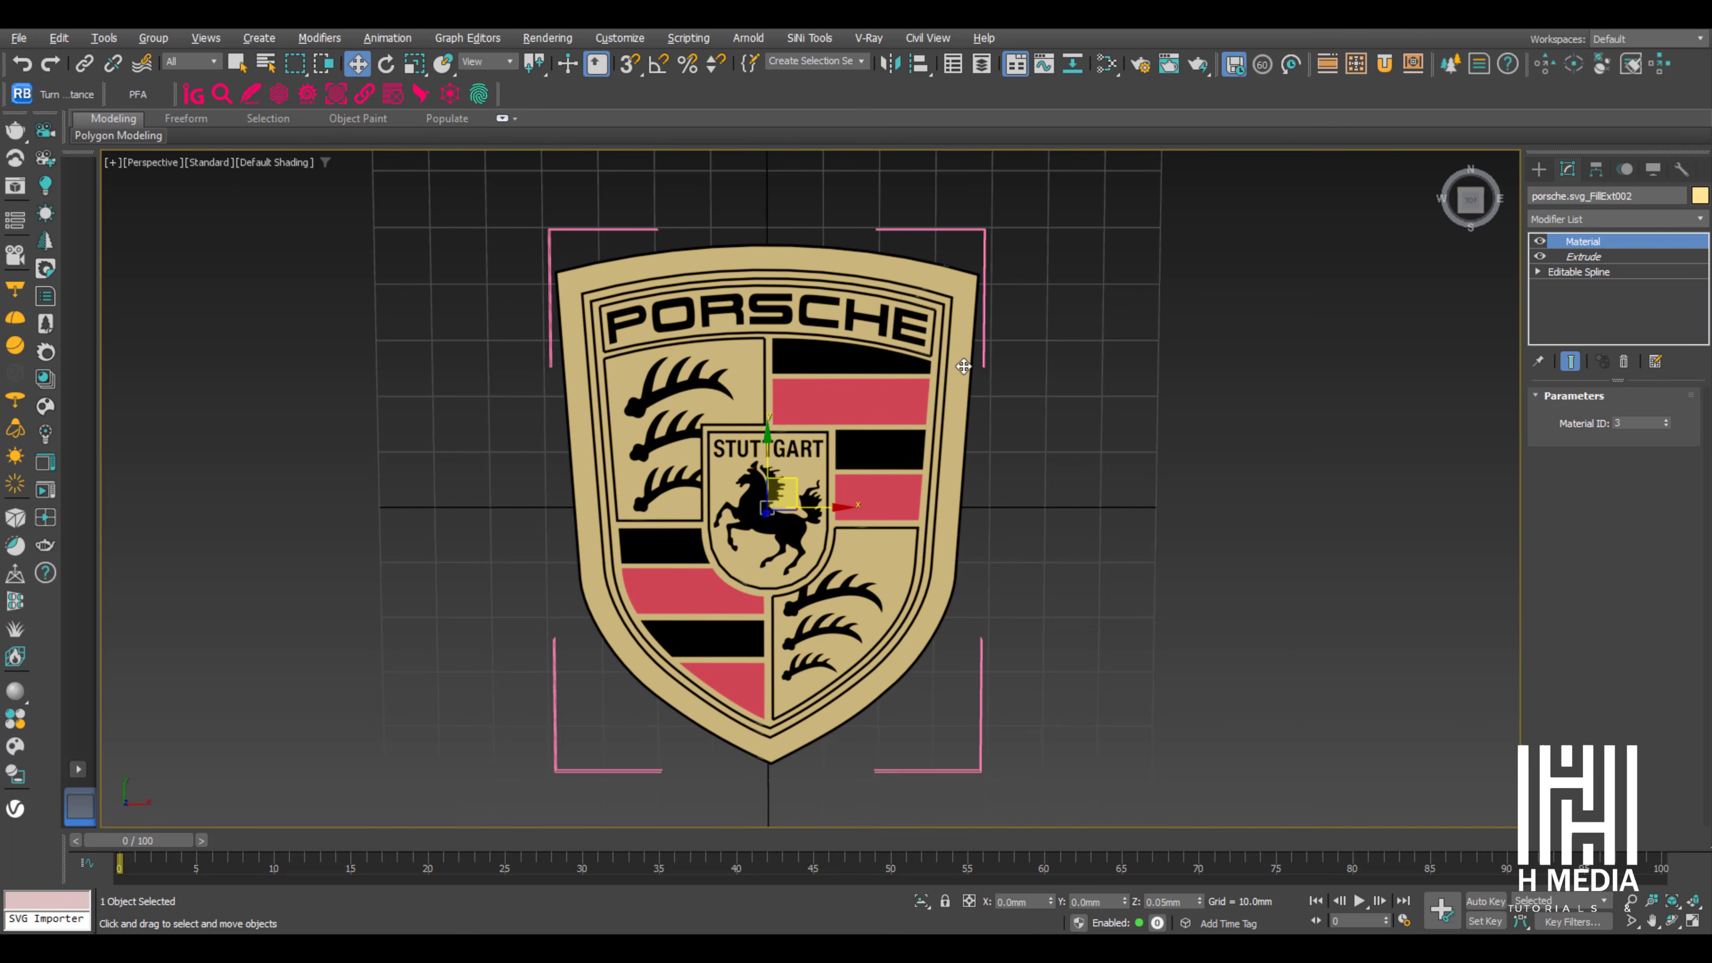
{"action": "middle_click_drag", "start_coordinate": [976, 372], "coordinate": [1314, 344], "text": "alt"}
{"action": "left_click", "coordinate": [1538, 241]}
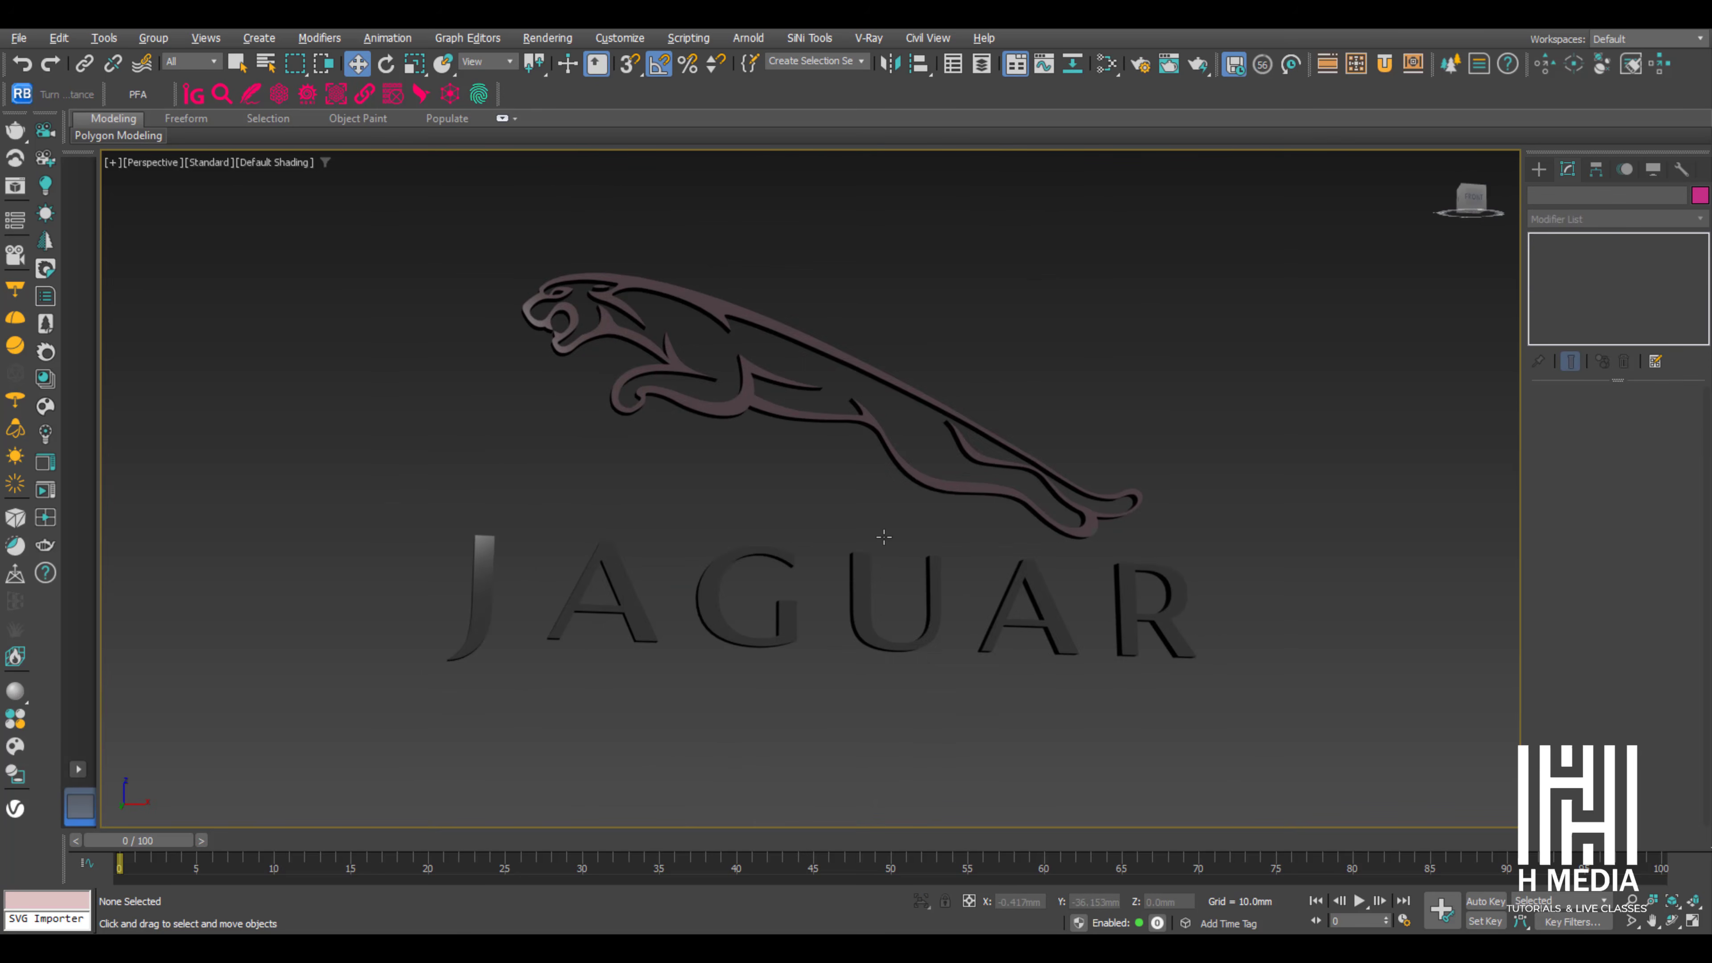